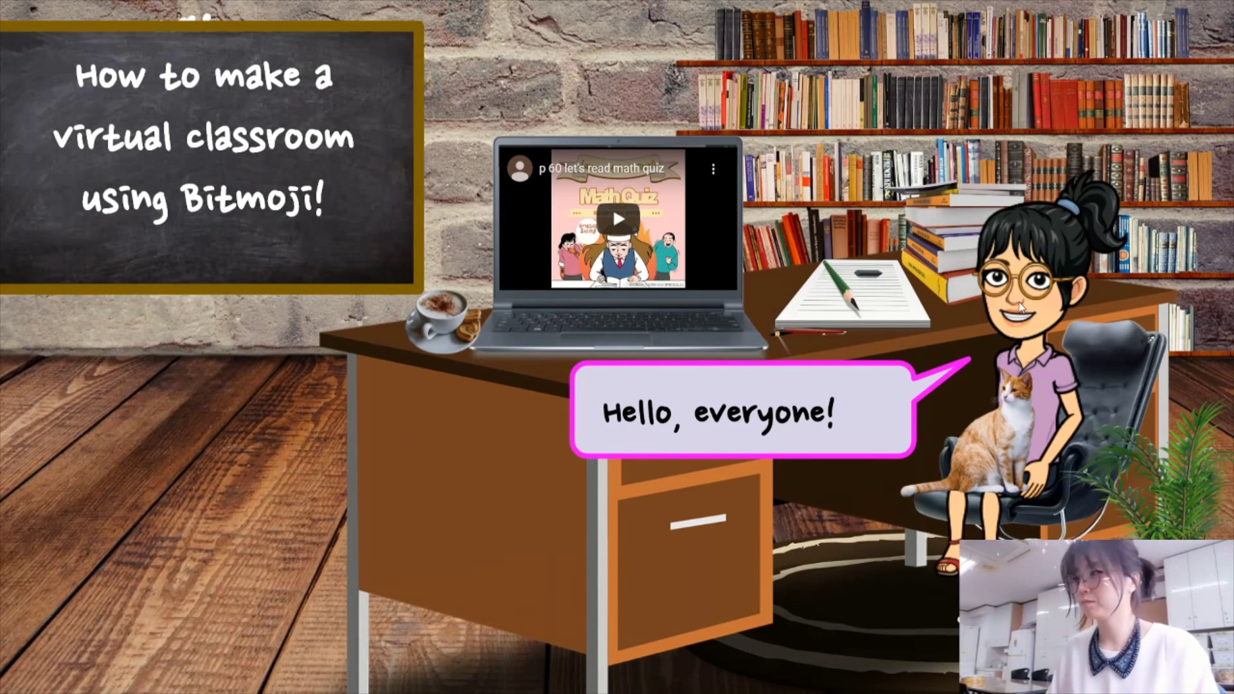
Step: Leave the slideshow and find the Bitmoji extension's Chrome Web Store page with a 'bitmoji chrome' search
{"action": "key", "text": "Escape"}
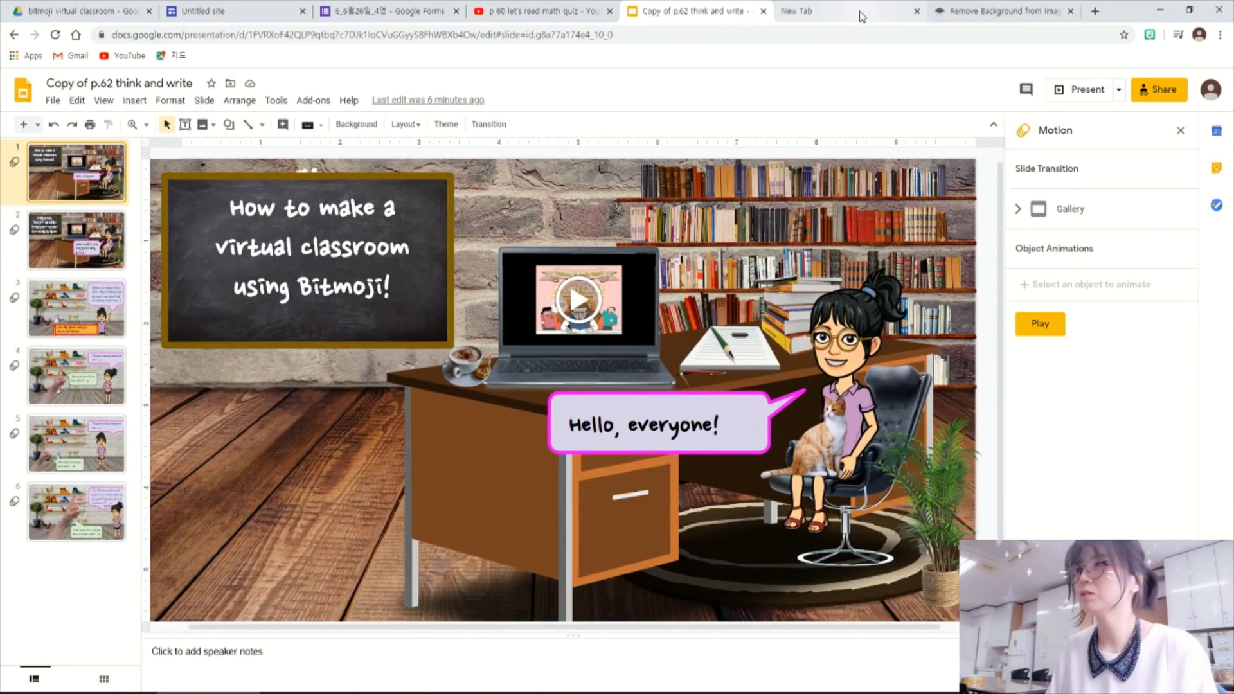
{"action": "left_click", "coordinate": [859, 11]}
{"action": "left_click", "coordinate": [509, 281]}
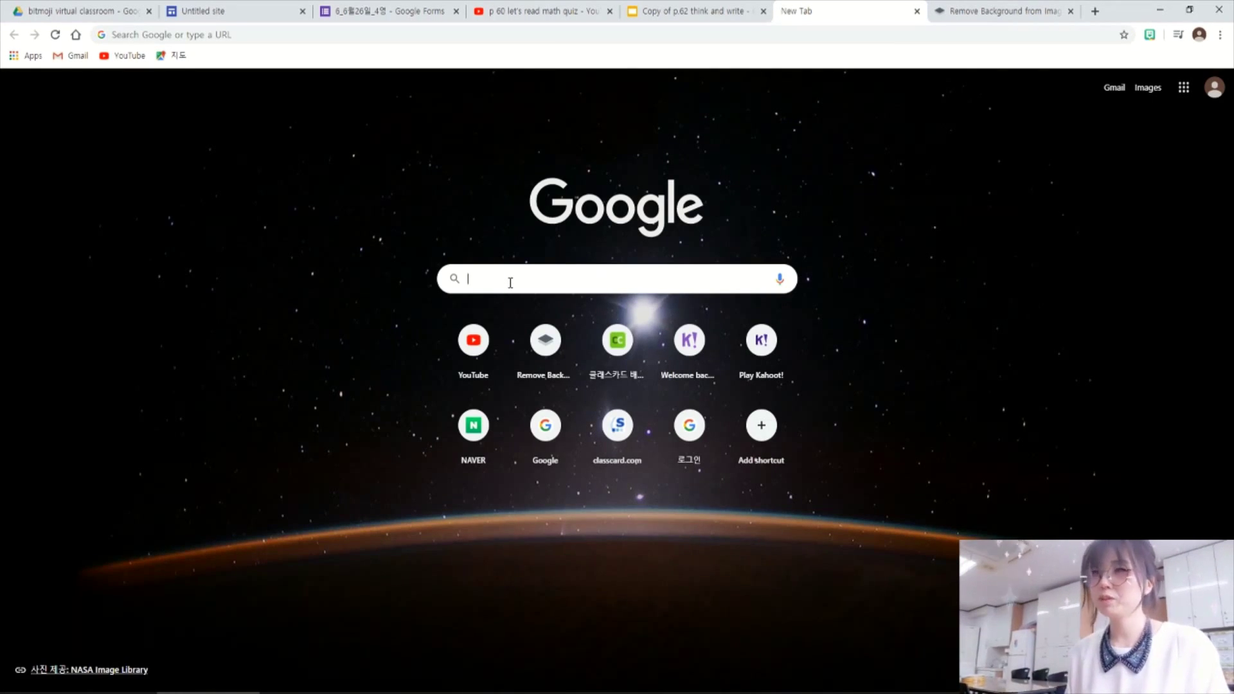
{"action": "type", "text": "bit"}
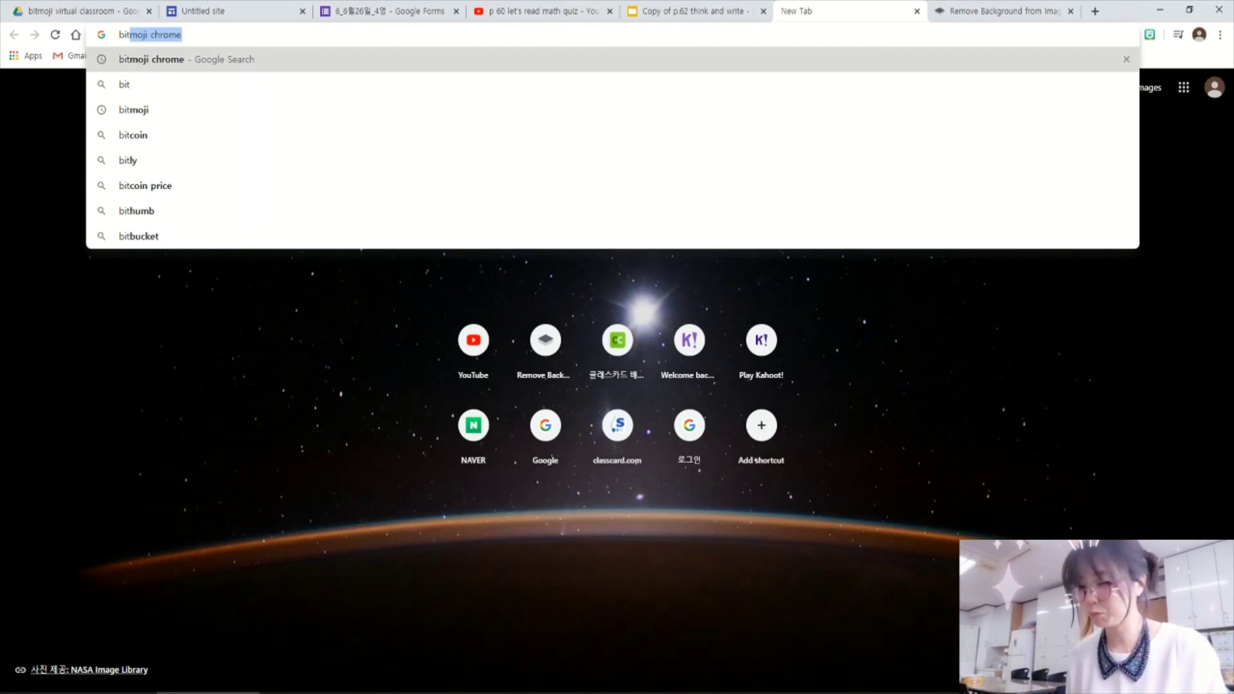
{"action": "key", "text": "Return"}
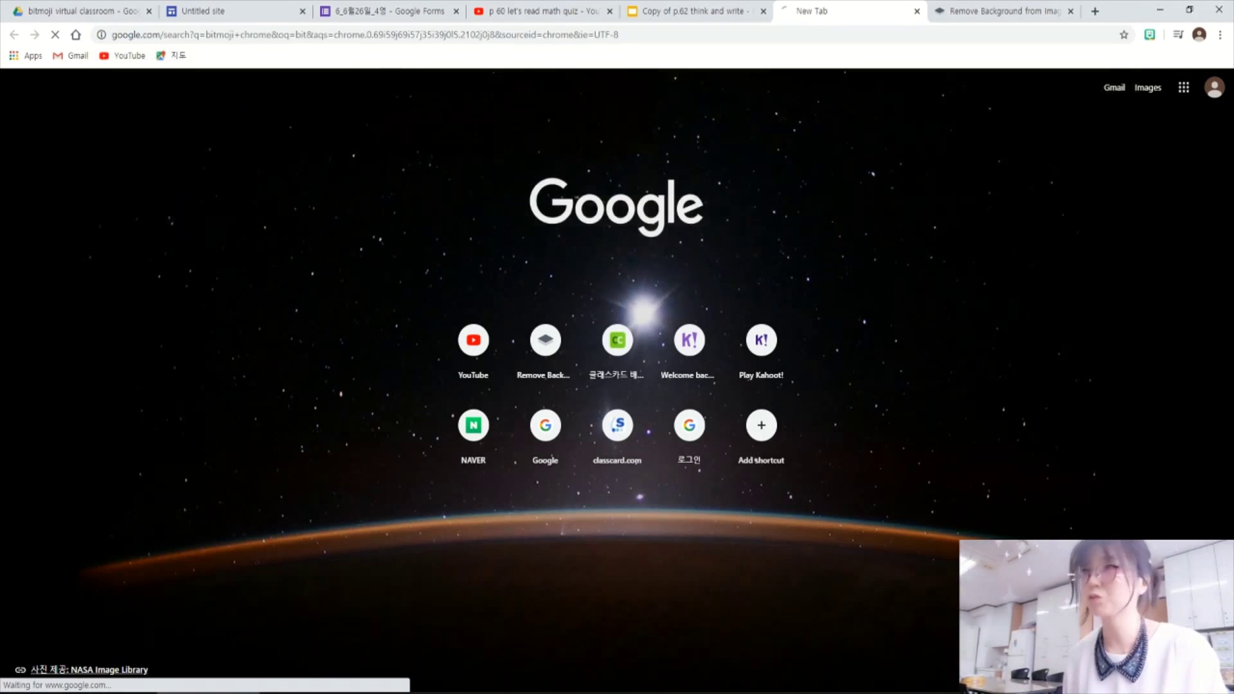
{"action": "left_click", "coordinate": [198, 207]}
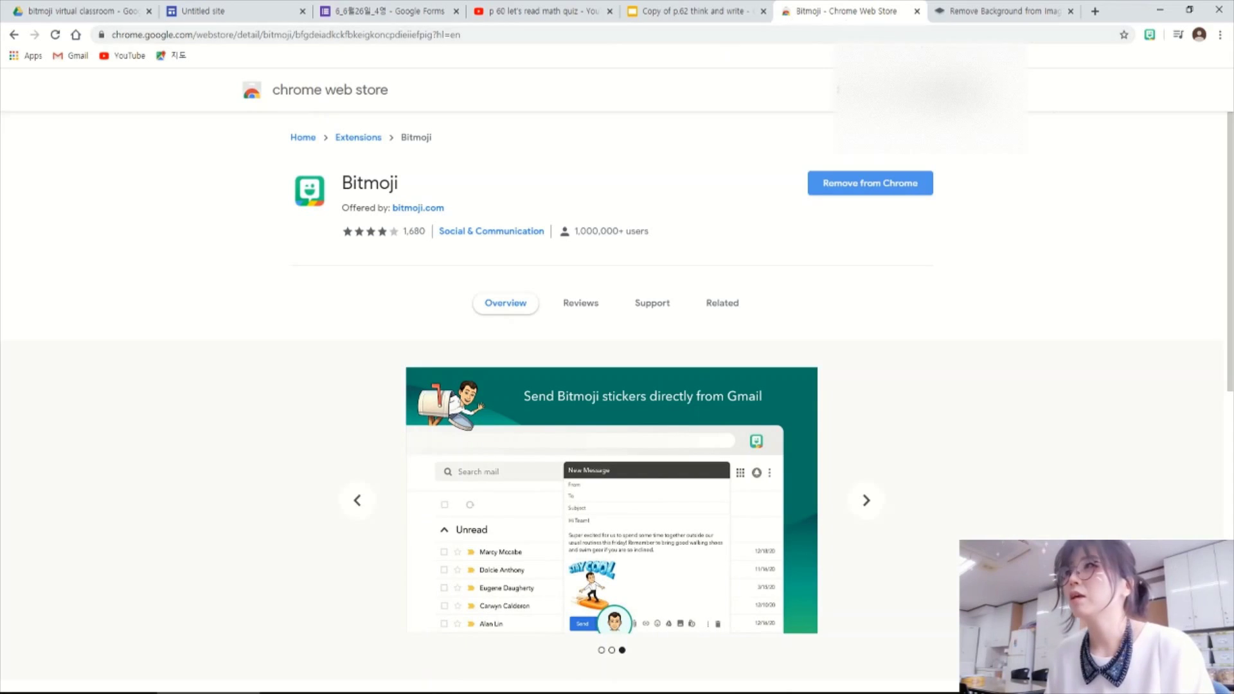
Step: Return to the search results and launch Google Slides from the Google apps grid
{"action": "left_click", "coordinate": [14, 34]}
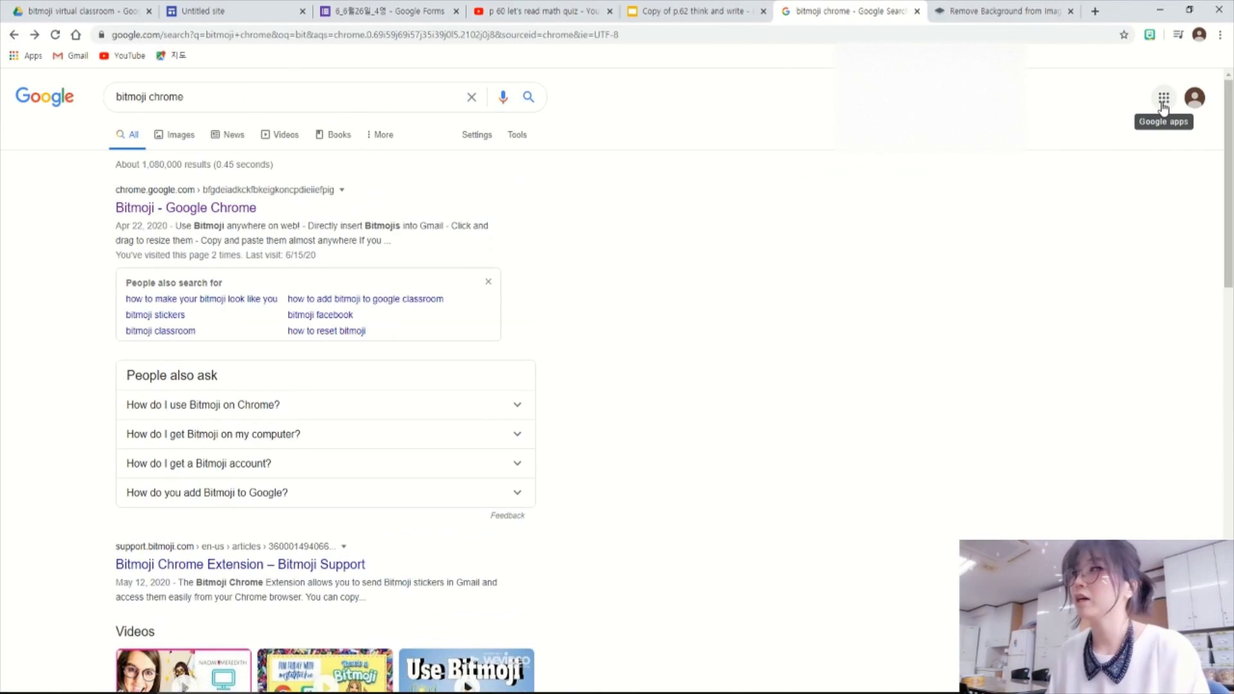
{"action": "left_click", "coordinate": [1164, 100]}
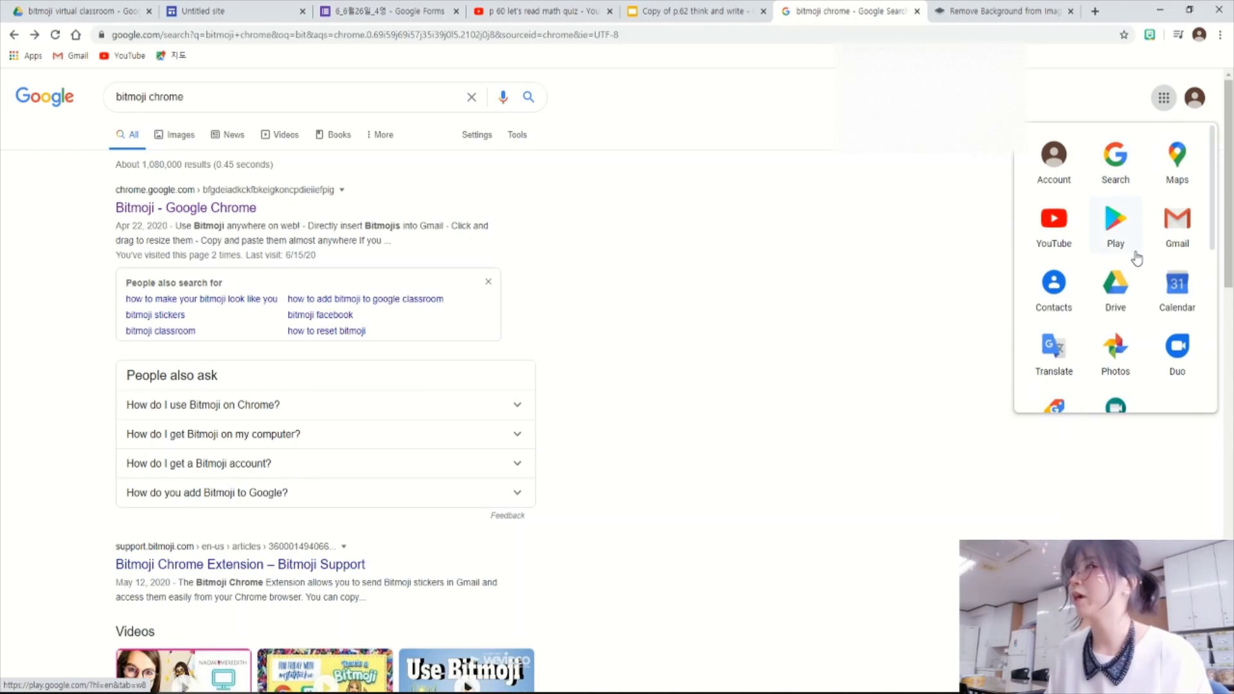
{"action": "scroll", "coordinate": [1149, 311], "scroll_direction": "down", "scroll_amount": 2}
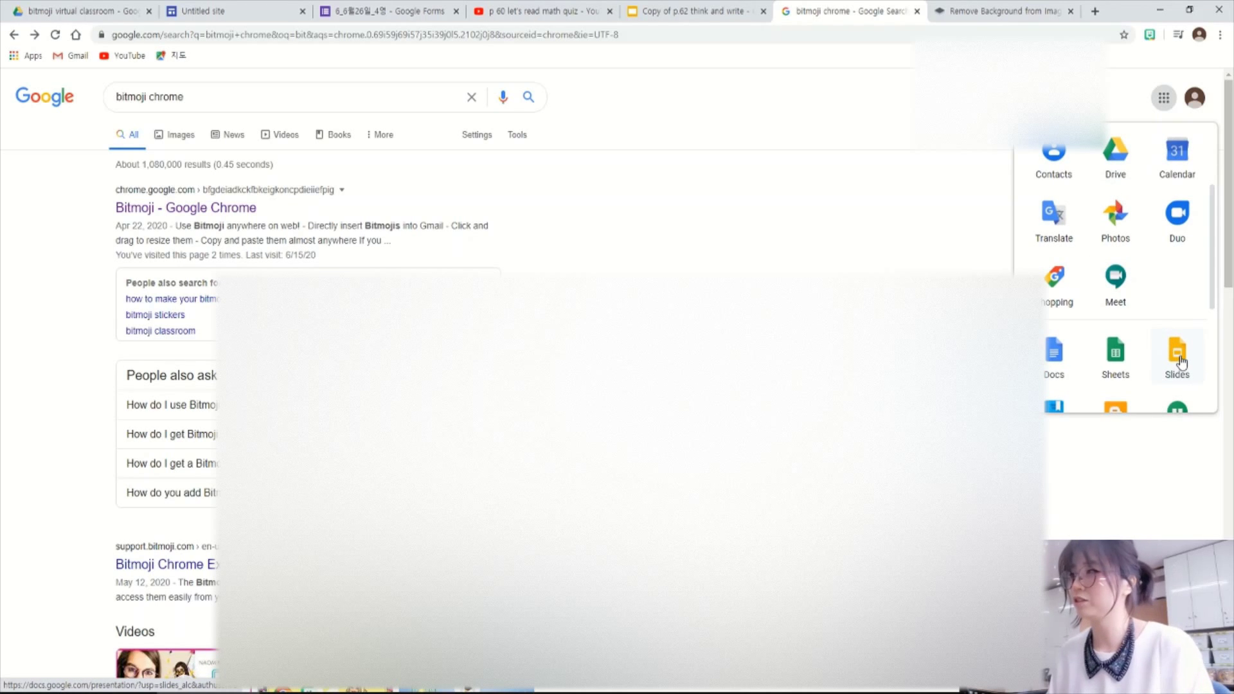
{"action": "left_click", "coordinate": [1180, 362]}
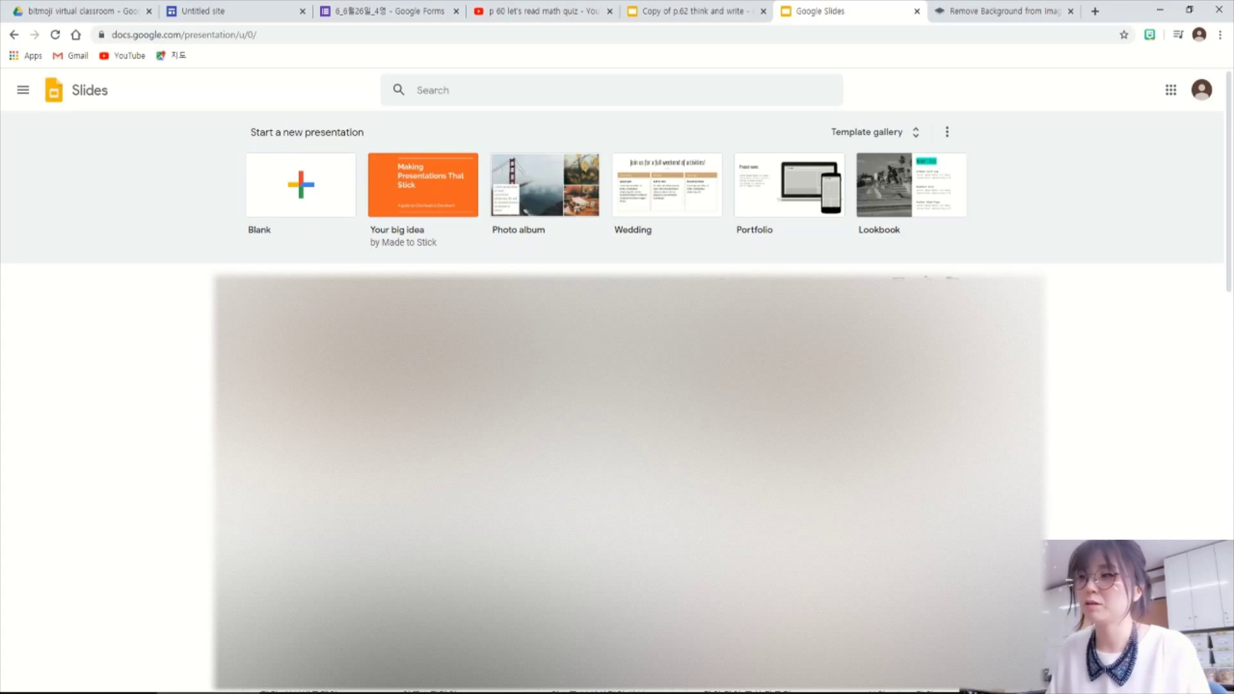
Step: Open 'Copy of p.62 think and write' and browse through slide 2 to slide 3's shoe-store scene
{"action": "left_click", "coordinate": [302, 334]}
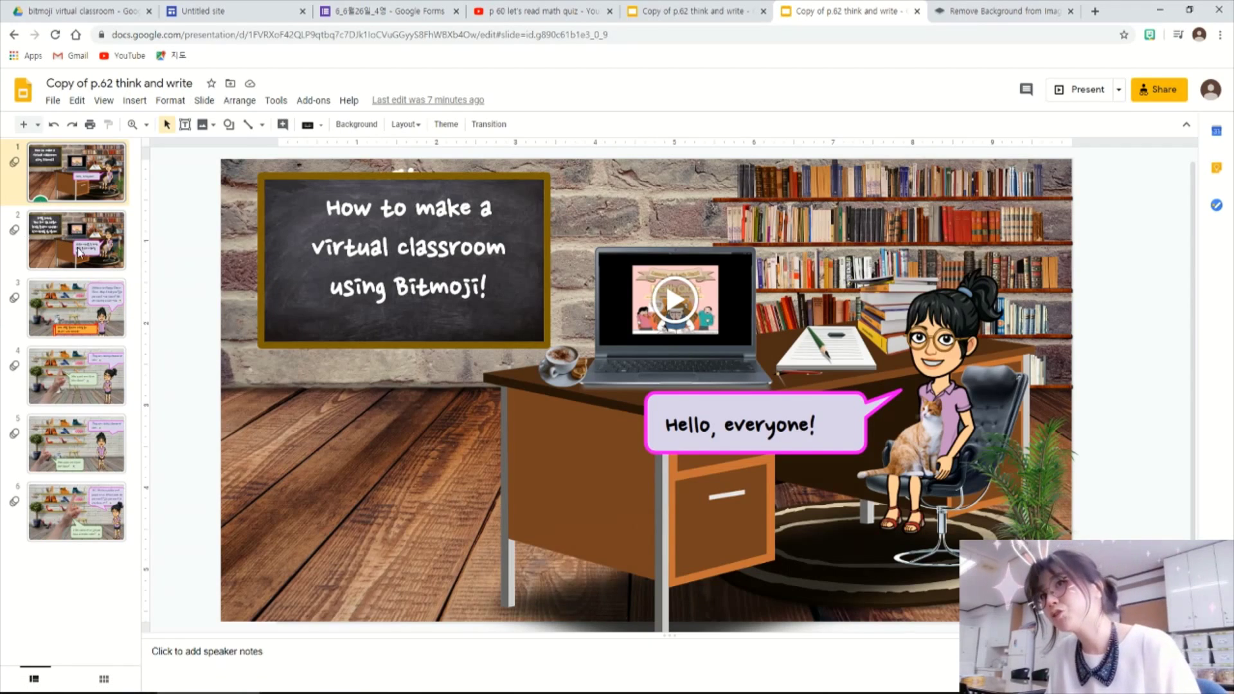
{"action": "left_click", "coordinate": [81, 252]}
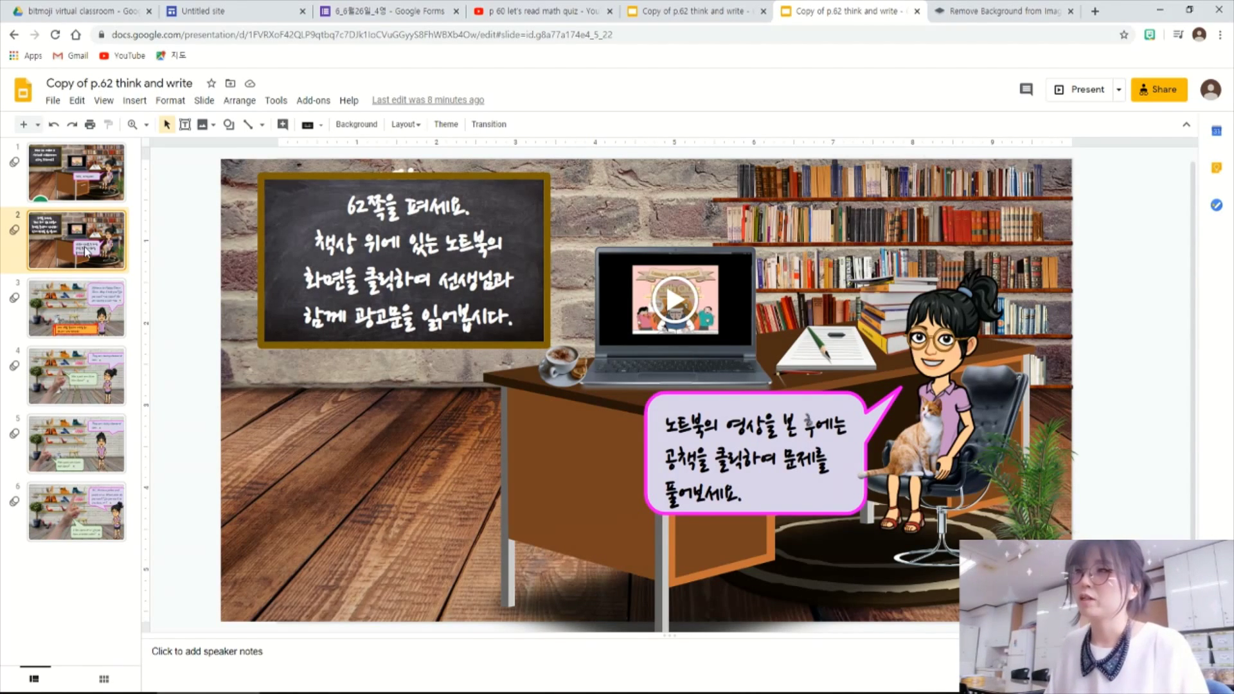
{"action": "left_click", "coordinate": [108, 315]}
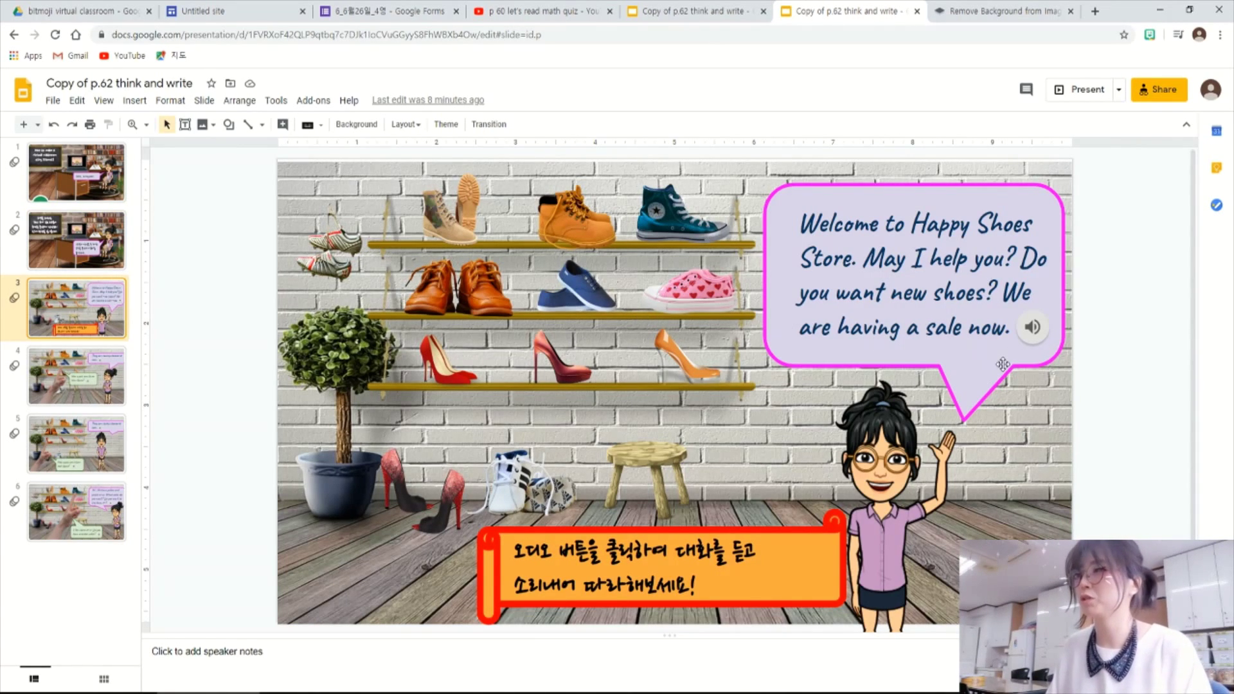
Step: Play slide 3's speech-bubble audio, then move on to slide 4's blue-shoes price dialogue
{"action": "left_click", "coordinate": [1034, 328]}
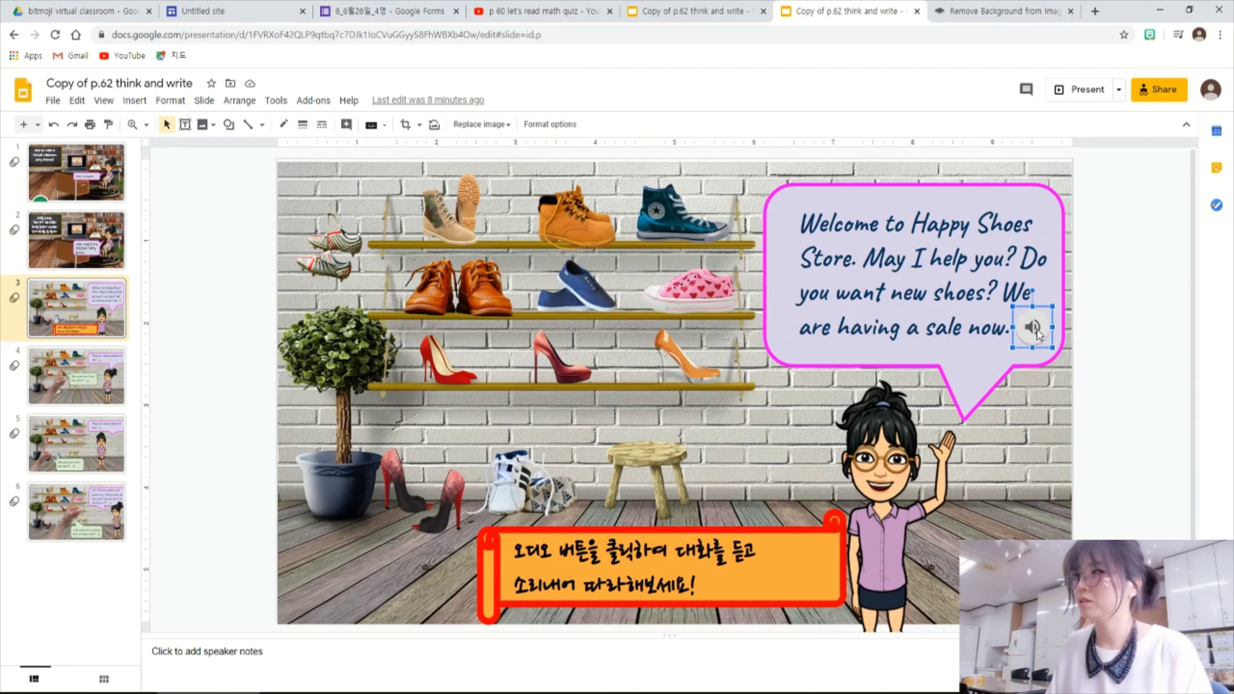
{"action": "left_click", "coordinate": [878, 373]}
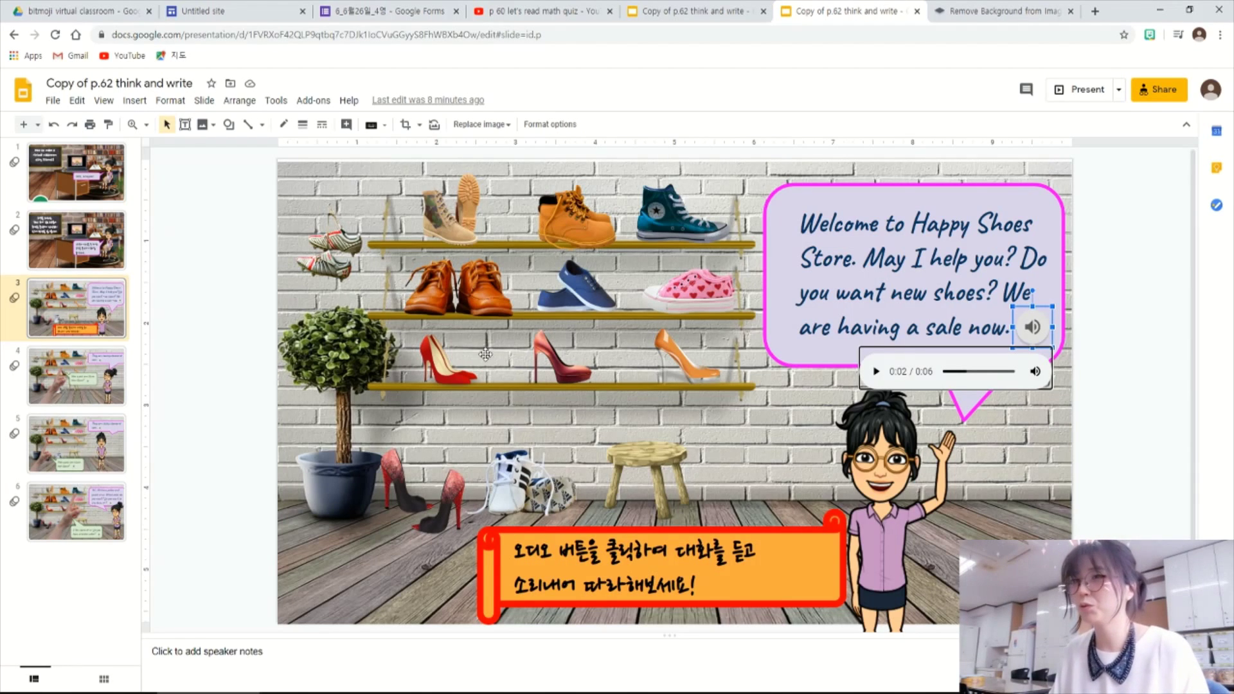
{"action": "left_click", "coordinate": [100, 376]}
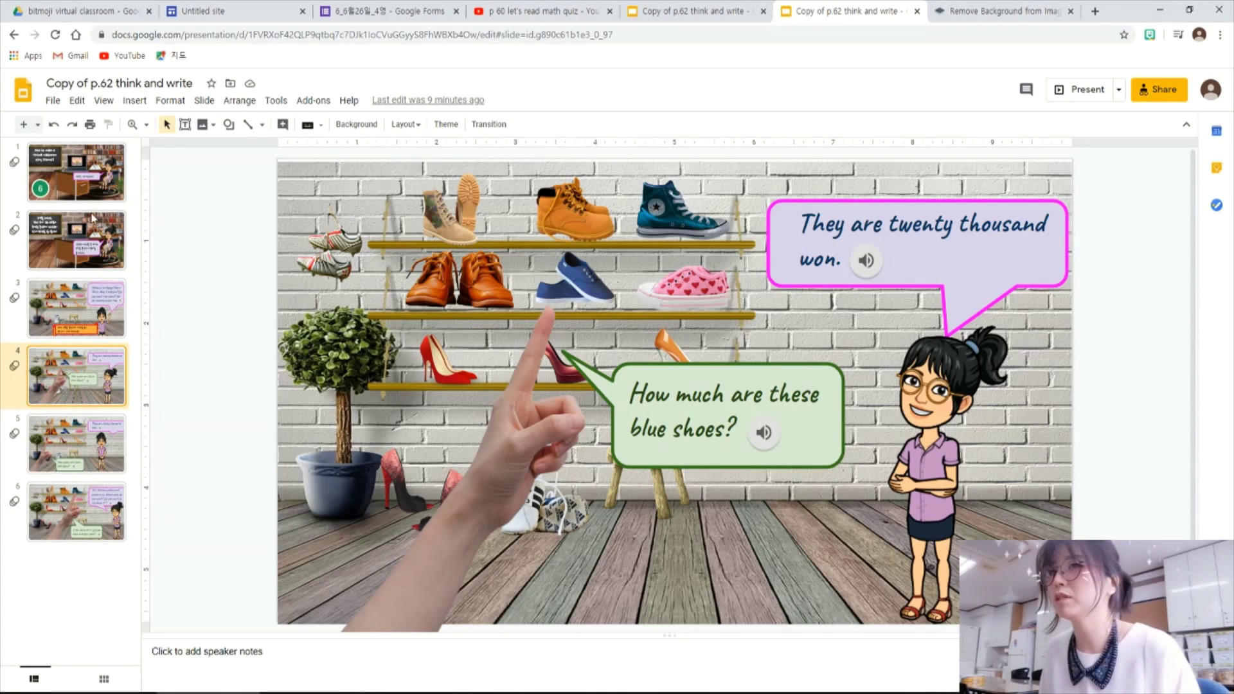
Step: Add a new slide, delete its title and subtitle boxes, and move it to the top of the deck
{"action": "left_click", "coordinate": [23, 125]}
{"action": "left_click", "coordinate": [707, 228]}
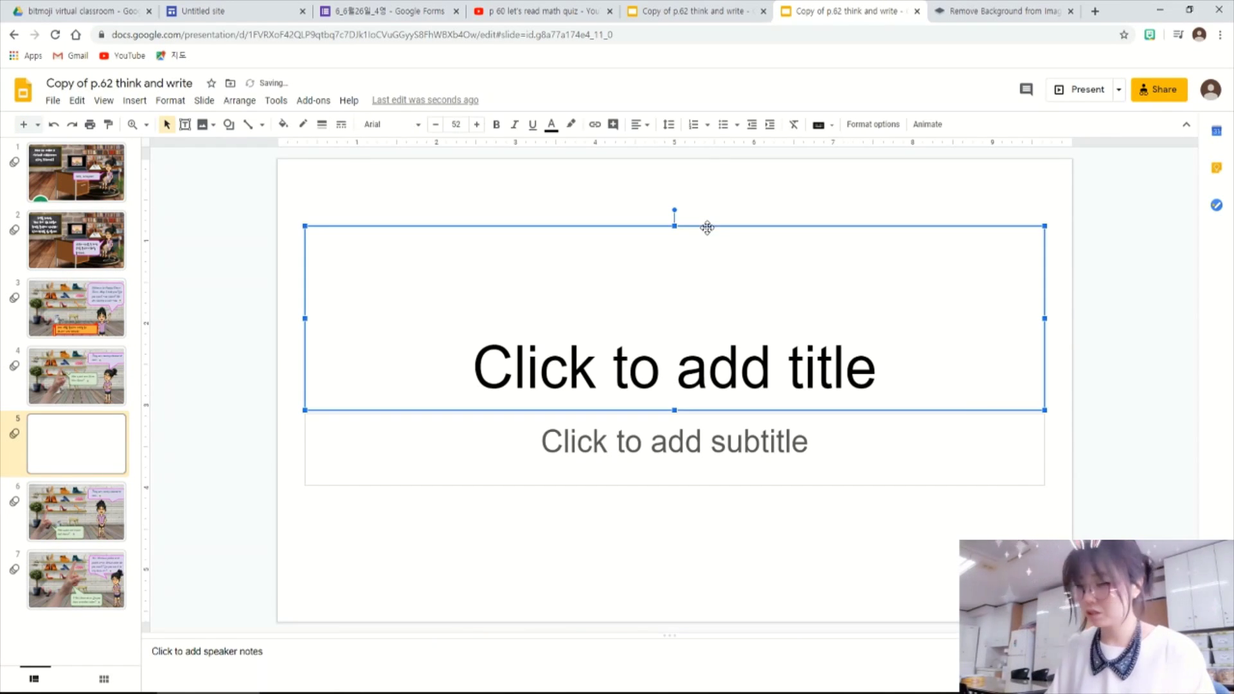
{"action": "key", "text": "Delete"}
{"action": "left_click", "coordinate": [707, 412]}
{"action": "key", "text": "Delete"}
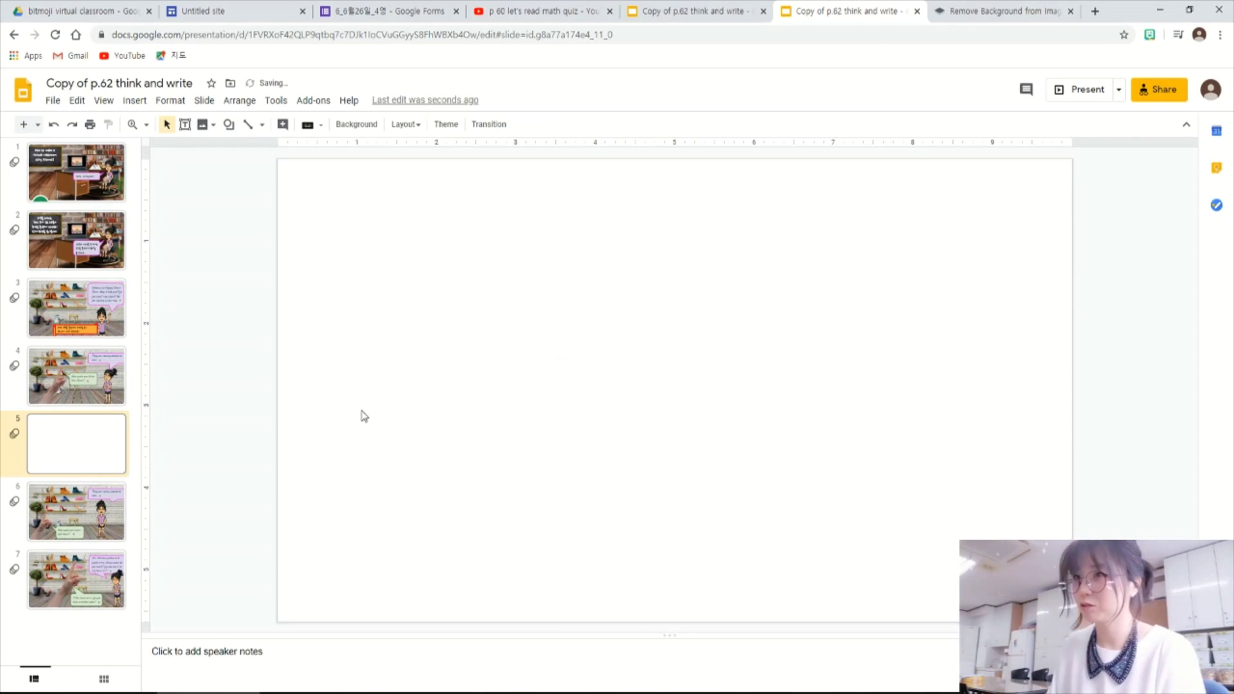
{"action": "left_click_drag", "start_coordinate": [118, 458], "coordinate": [110, 168]}
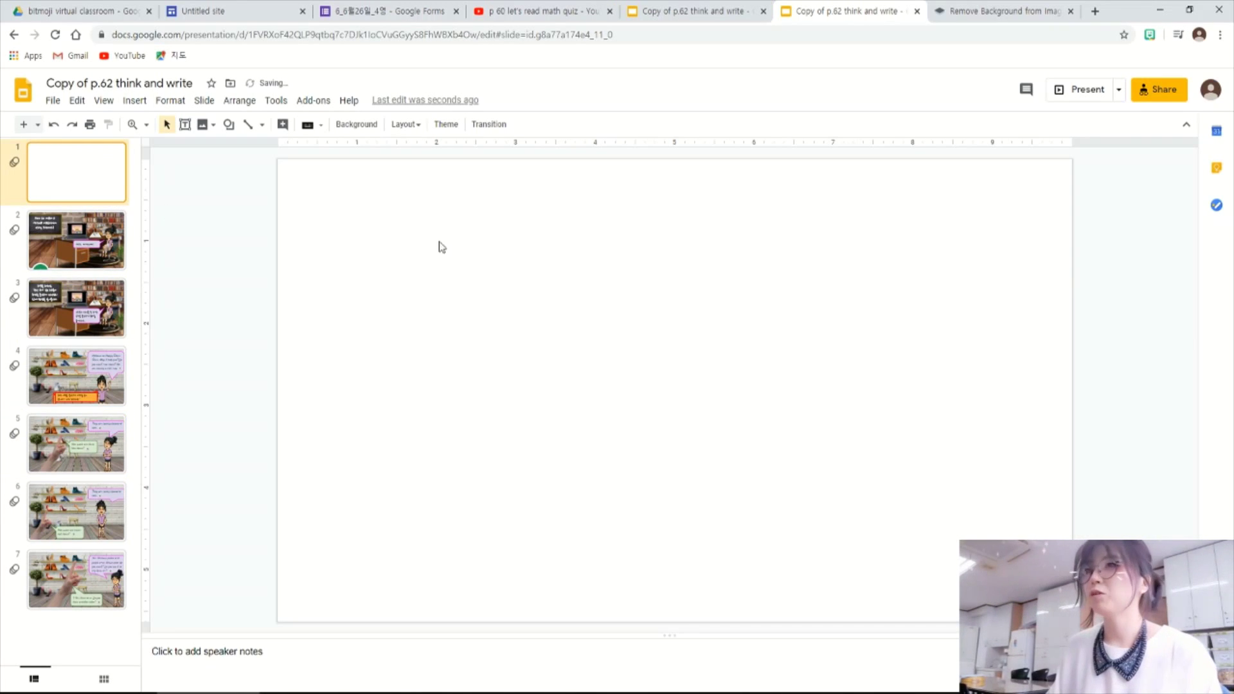
{"action": "left_click", "coordinate": [127, 104]}
{"action": "mouse_move", "coordinate": [130, 122]}
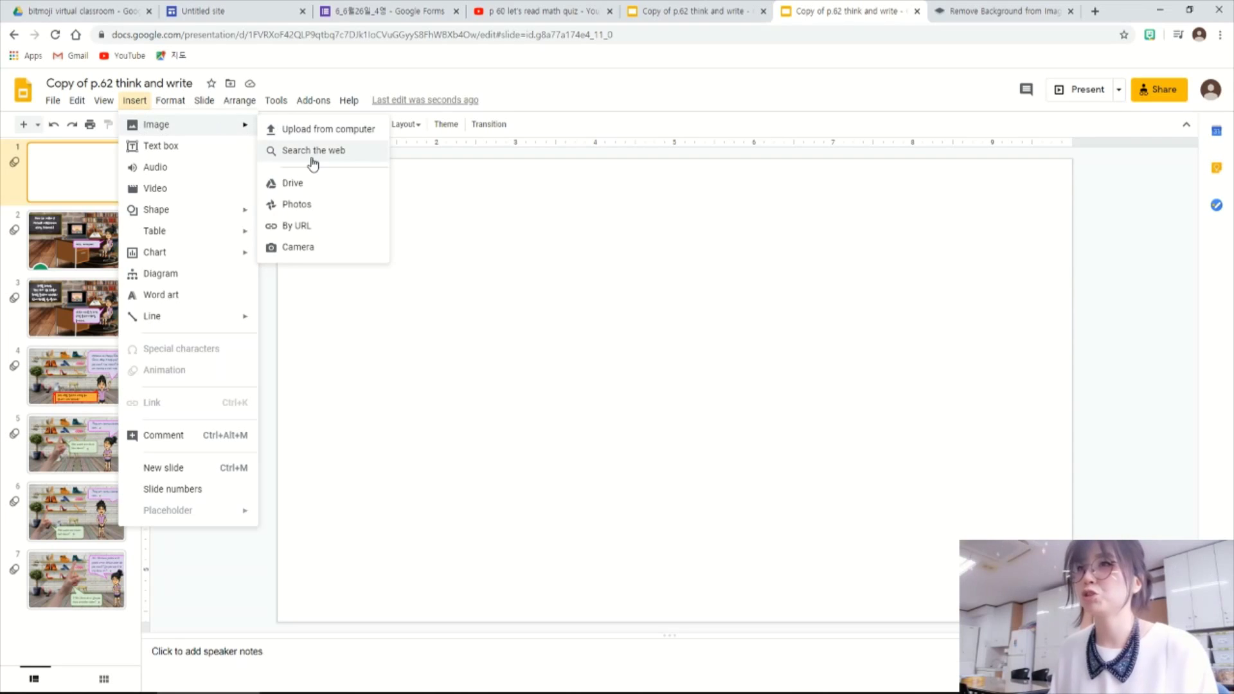
Step: Insert a brick-wall-and-wooden-floor image from a 'floor and wall' web search, stretched to fill slide 1
{"action": "left_click", "coordinate": [312, 158]}
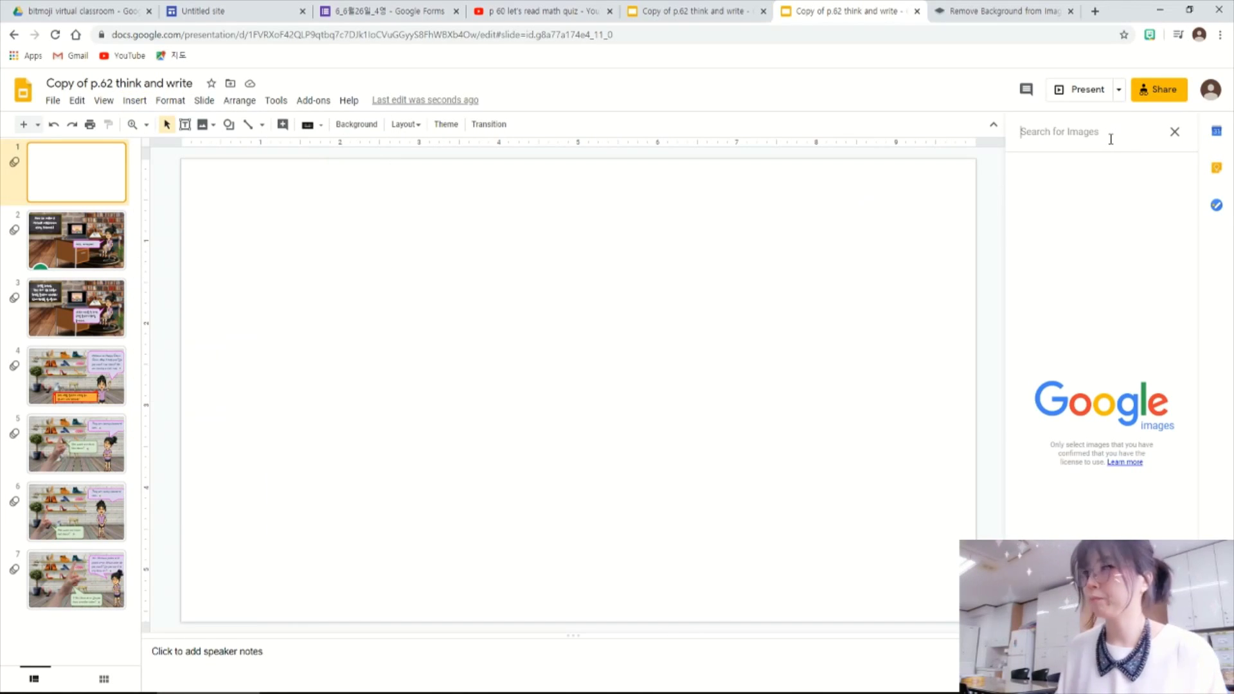
{"action": "type", "text": "floor and wall"}
{"action": "key", "text": "Return"}
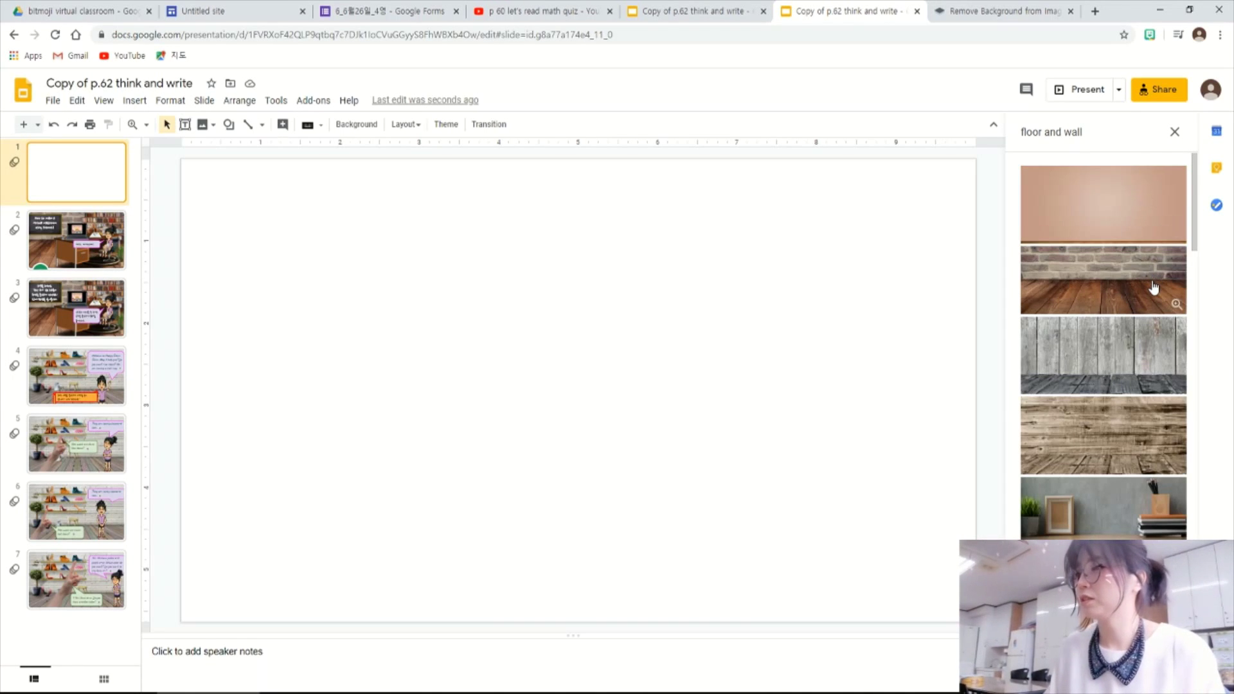
{"action": "left_click_drag", "start_coordinate": [1154, 287], "coordinate": [371, 311]}
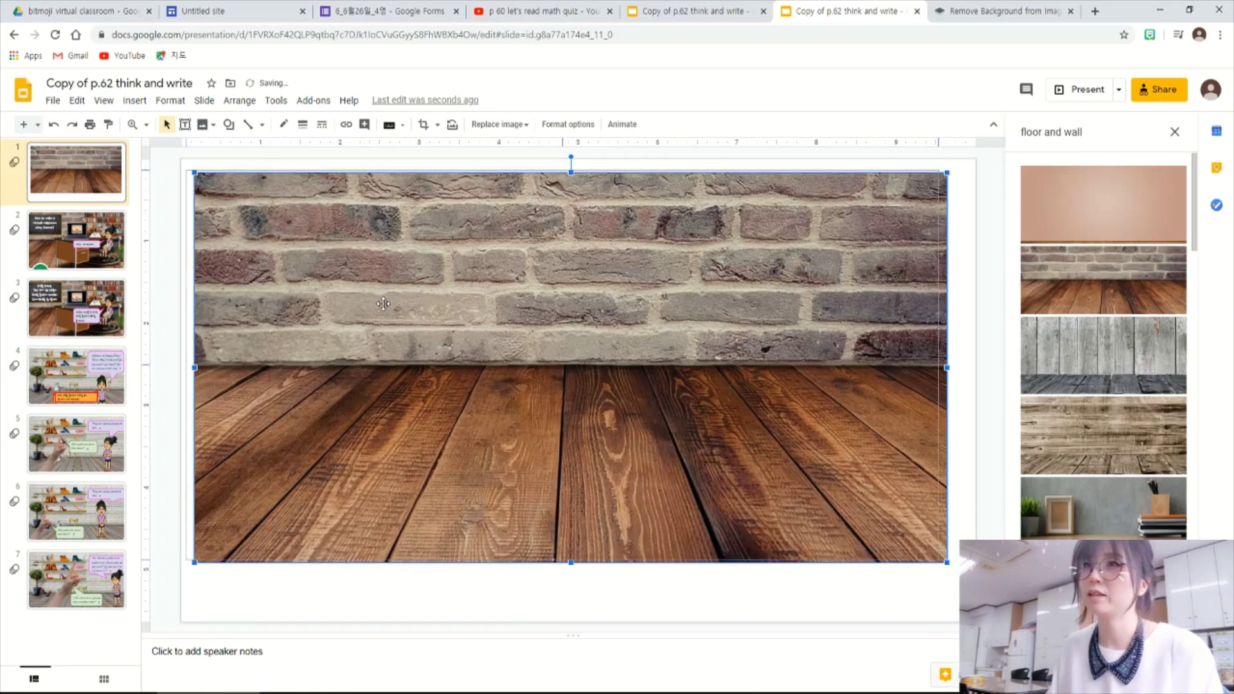
{"action": "left_click_drag", "start_coordinate": [382, 303], "coordinate": [369, 290]}
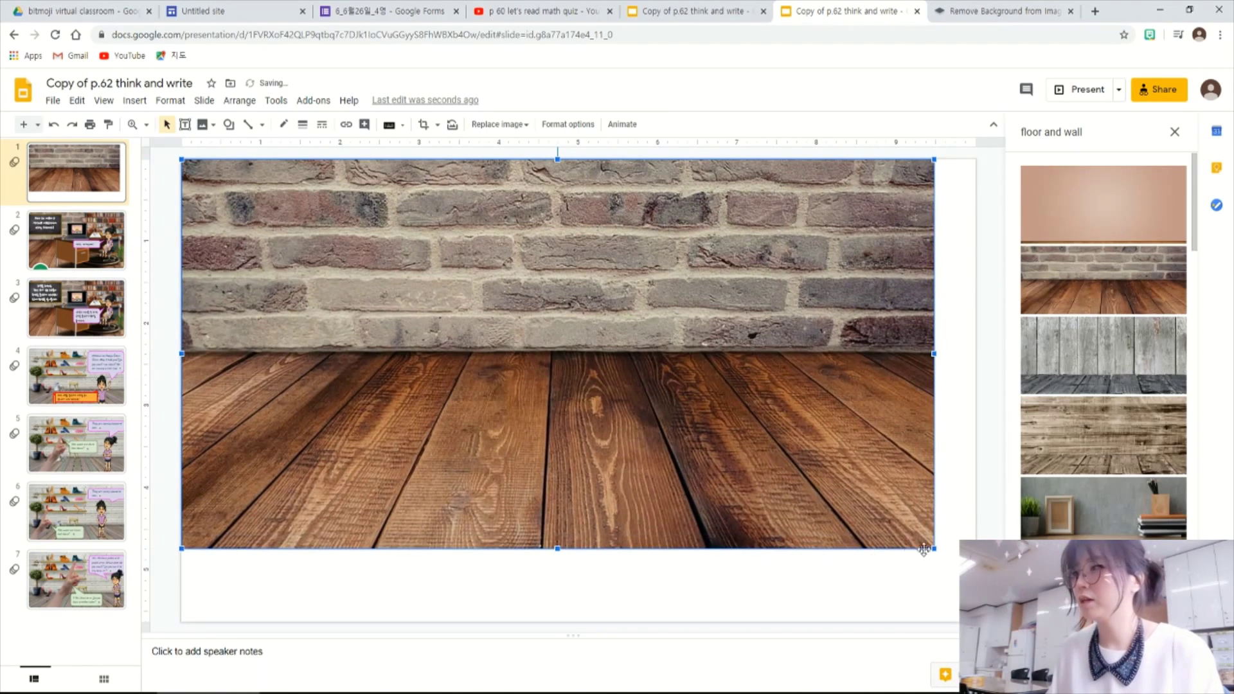
{"action": "left_click_drag", "start_coordinate": [935, 550], "coordinate": [974, 570]}
{"action": "left_click_drag", "start_coordinate": [577, 569], "coordinate": [577, 621]}
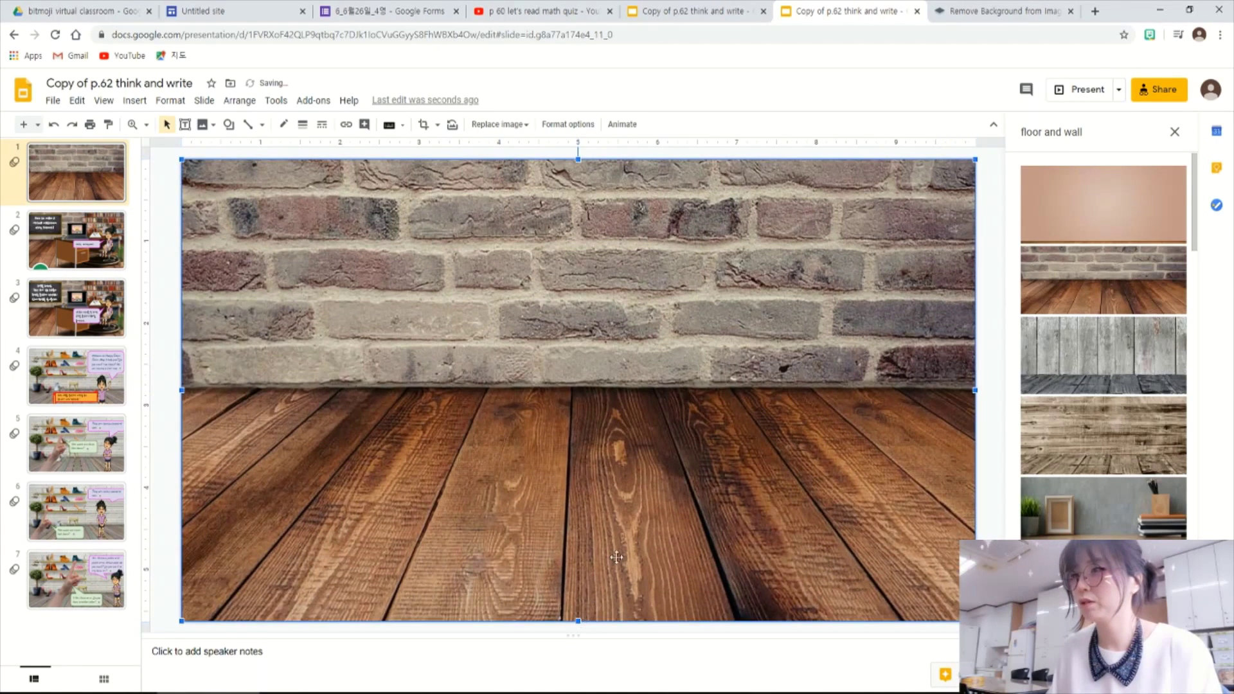
Step: Add a brown desk from a 'desk transparent' image search, shrink it and place it bottom-right on the floor
{"action": "left_click", "coordinate": [172, 256]}
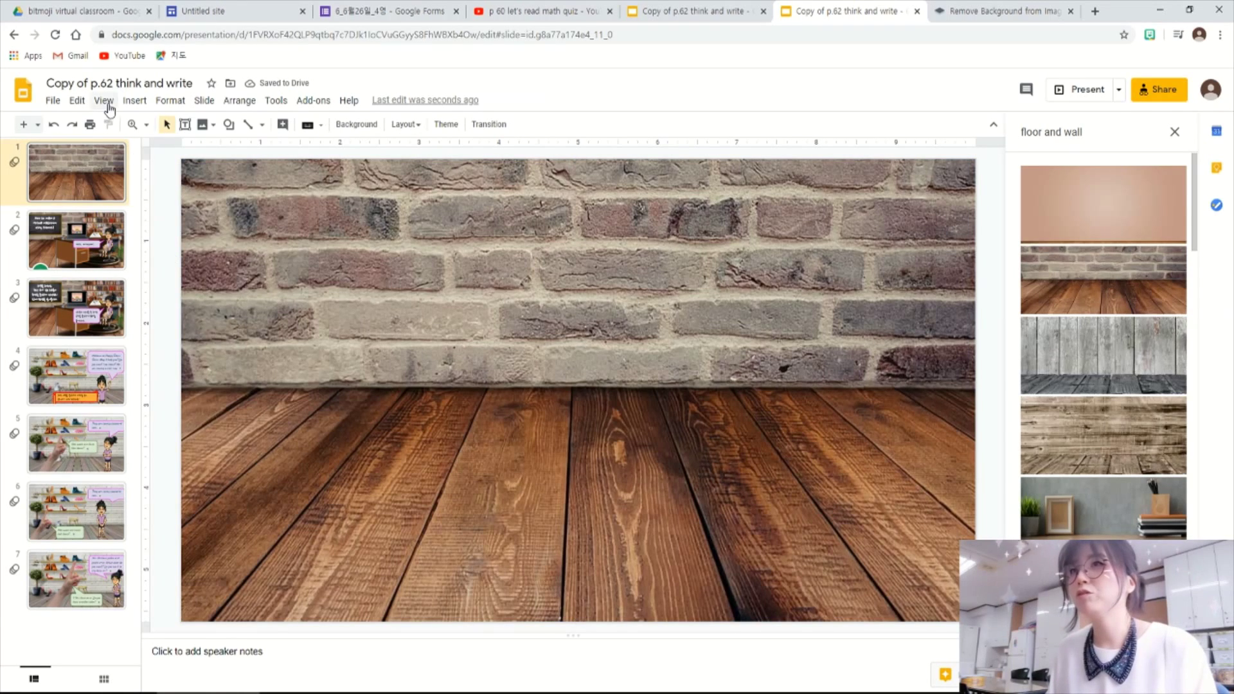
{"action": "left_click", "coordinate": [134, 102]}
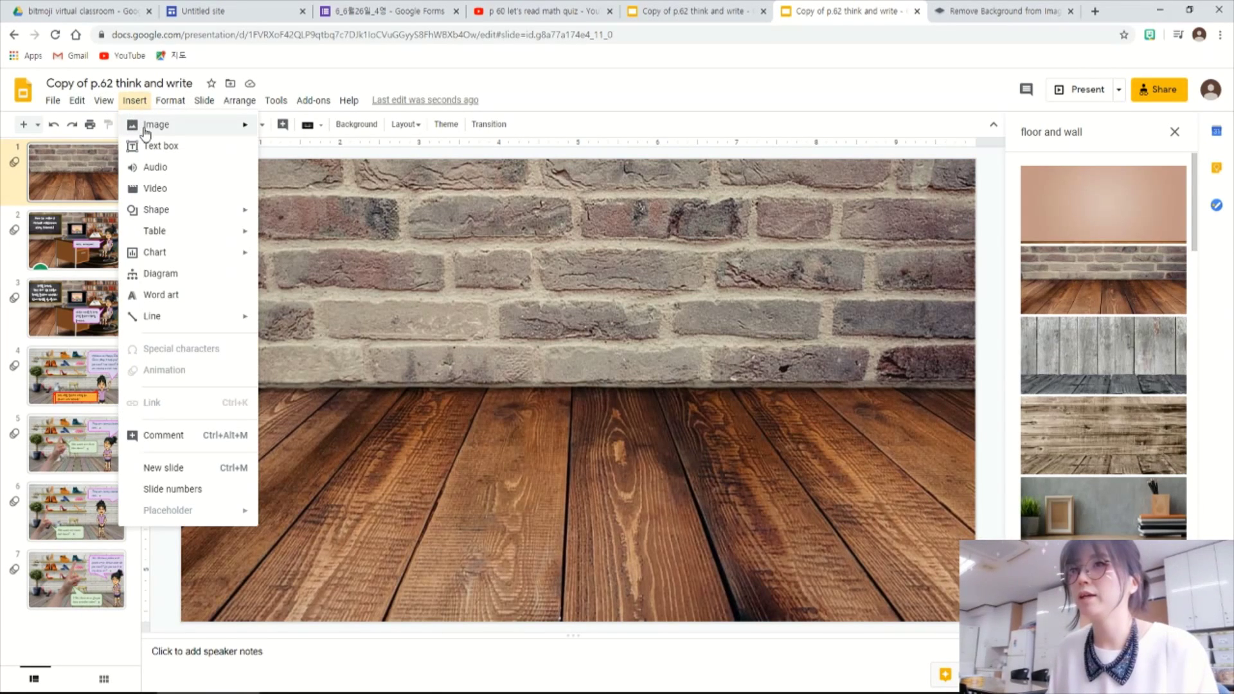
{"action": "mouse_move", "coordinate": [135, 124]}
{"action": "left_click", "coordinate": [300, 154]}
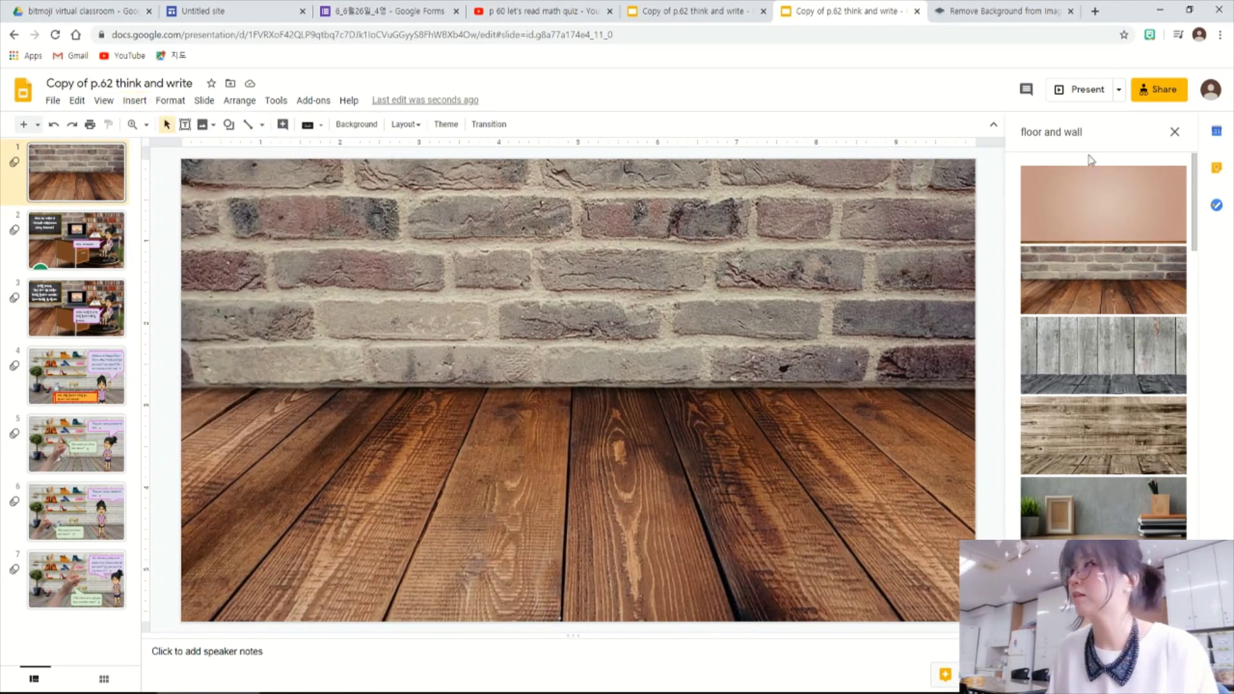
{"action": "key", "text": "BackSpace"}
{"action": "key", "text": "BackSpace"}
{"action": "key", "text": "BackSpace"}
{"action": "key", "text": "BackSpace"}
{"action": "key", "text": "BackSpace"}
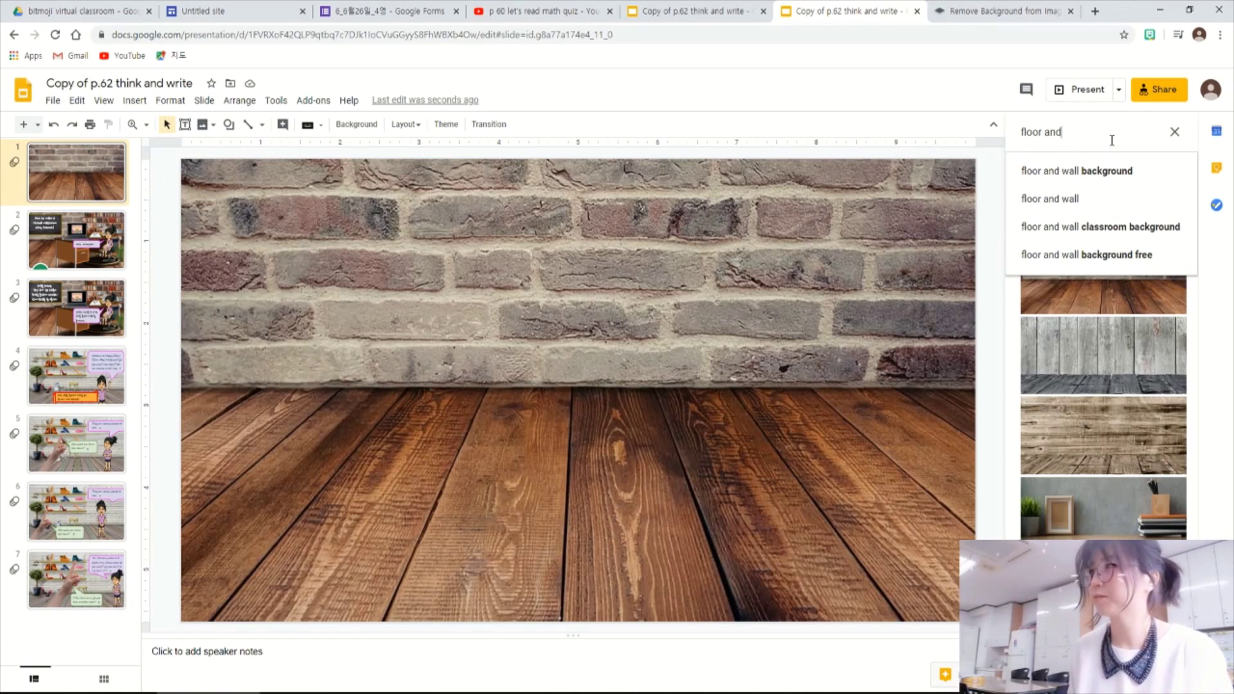
{"action": "key", "text": "BackSpace"}
{"action": "key", "text": "BackSpace"}
{"action": "key", "text": "BackSpace"}
{"action": "key", "text": "BackSpace"}
{"action": "key", "text": "BackSpace"}
{"action": "type", "text": "desk transp"}
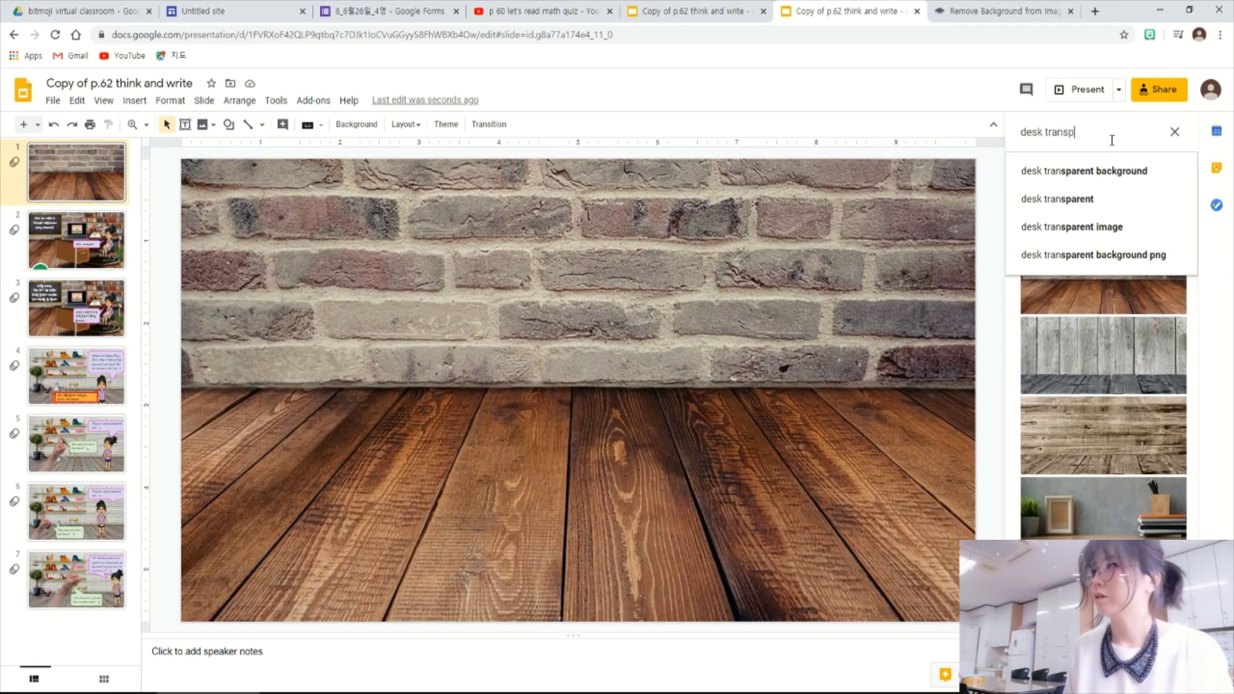
{"action": "type", "text": "aretn"}
{"action": "key", "text": "Return"}
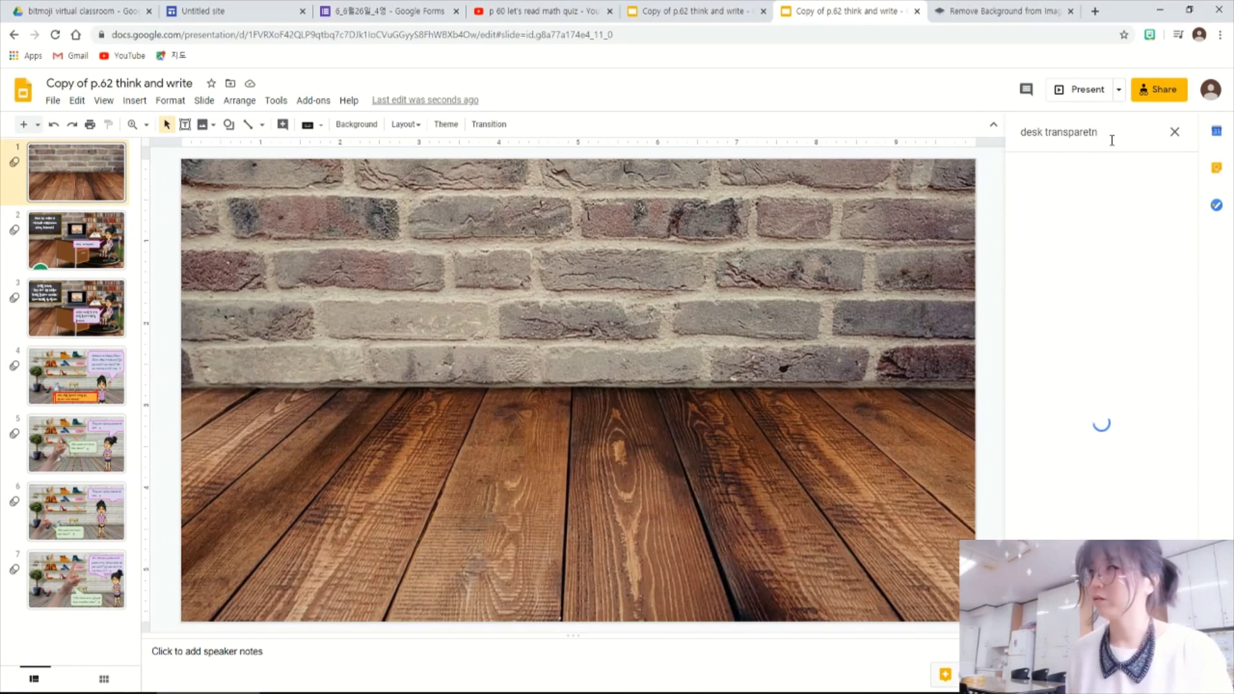
{"action": "left_click_drag", "start_coordinate": [1016, 244], "coordinate": [602, 413]}
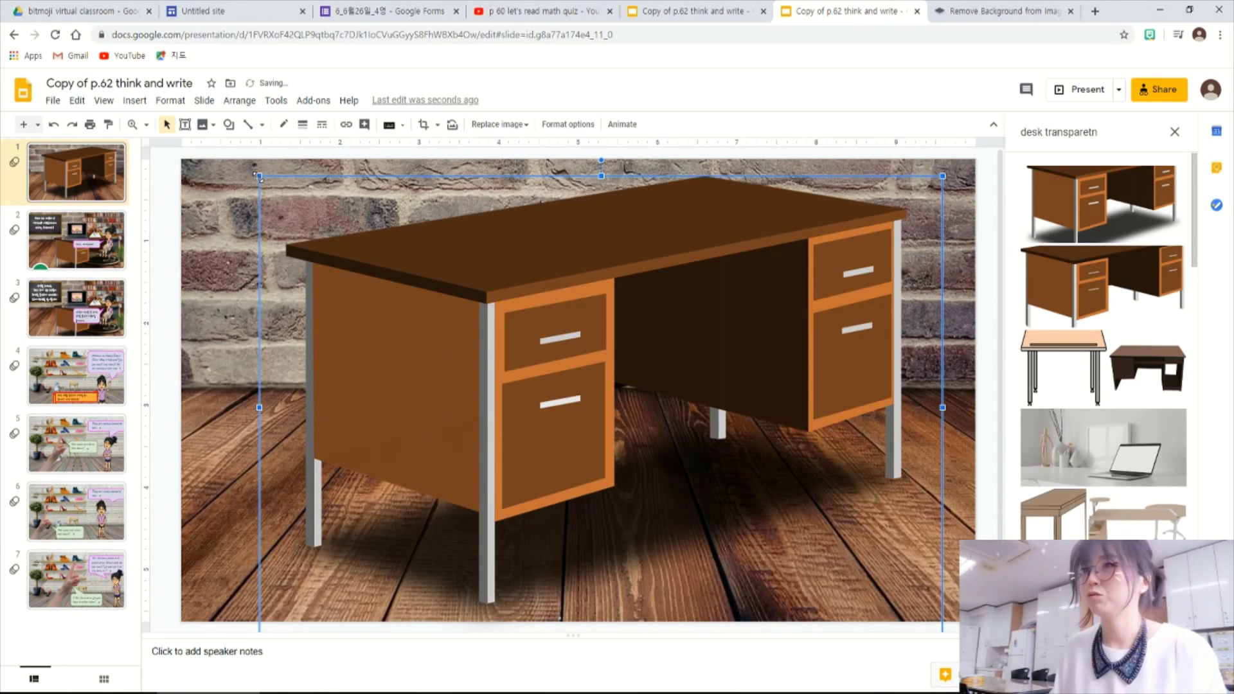
{"action": "left_click_drag", "start_coordinate": [259, 175], "coordinate": [455, 307]}
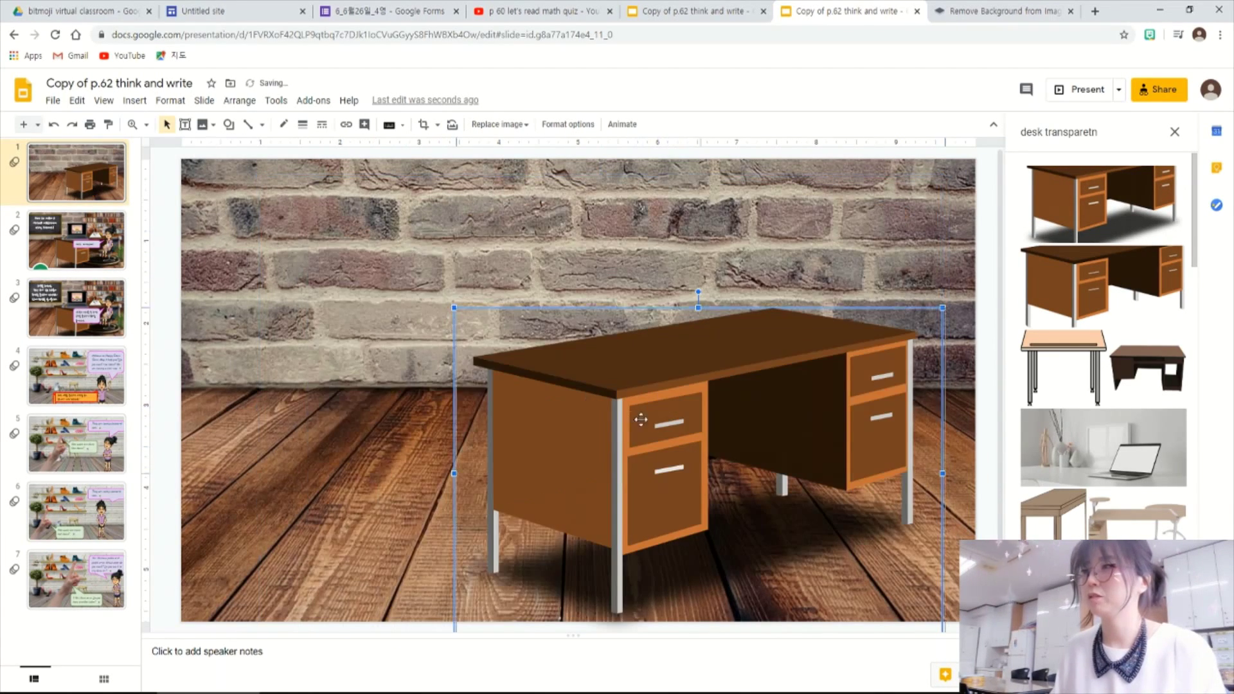
{"action": "left_click_drag", "start_coordinate": [644, 419], "coordinate": [662, 404]}
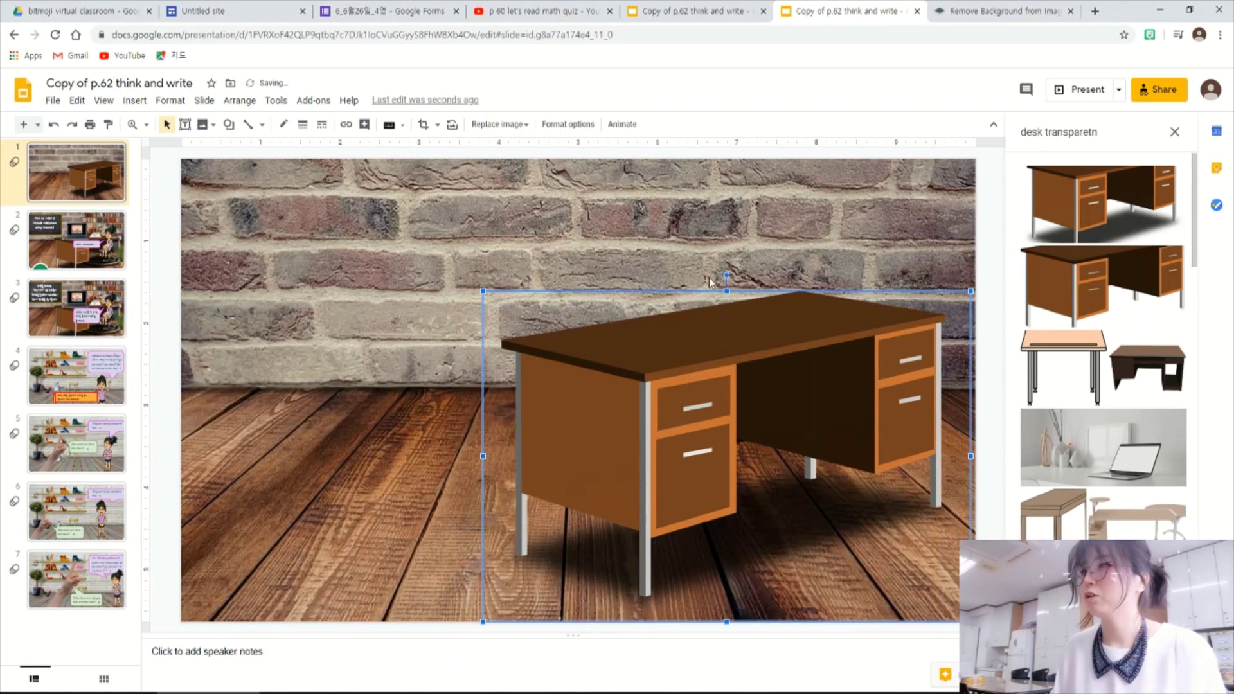
Step: Flip the desk horizontally in Format options and nudge it slightly to the right
{"action": "left_click", "coordinate": [561, 129]}
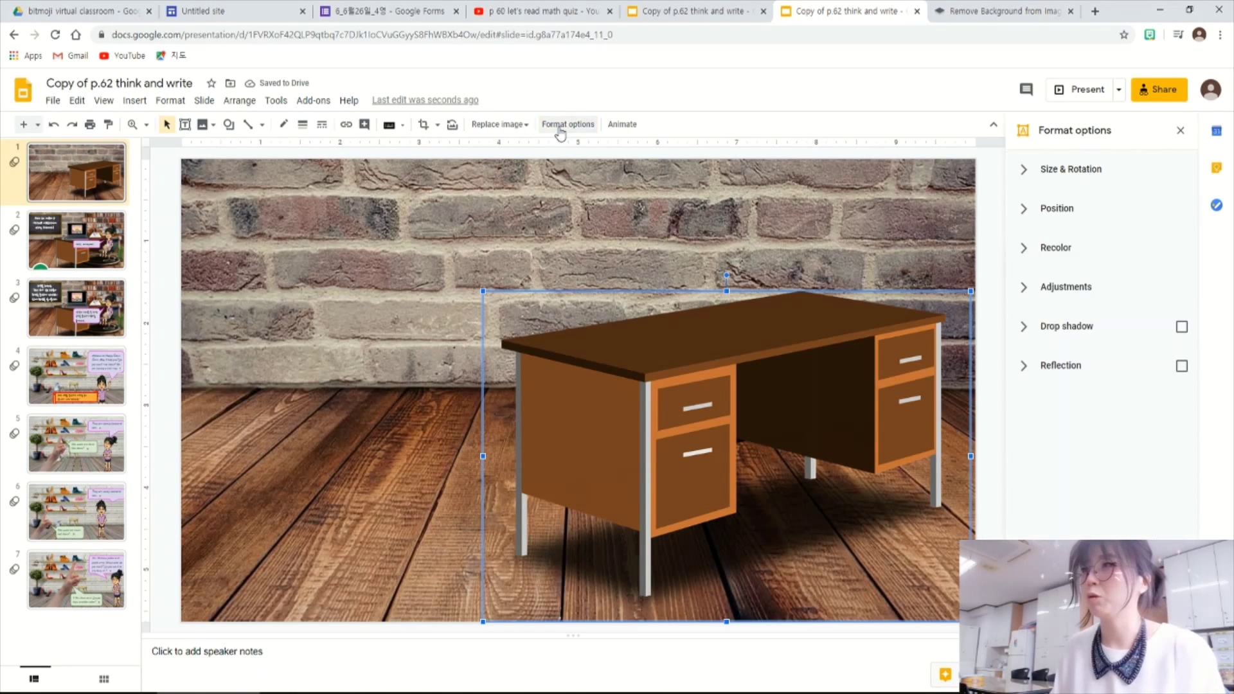
{"action": "left_click", "coordinate": [1026, 170]}
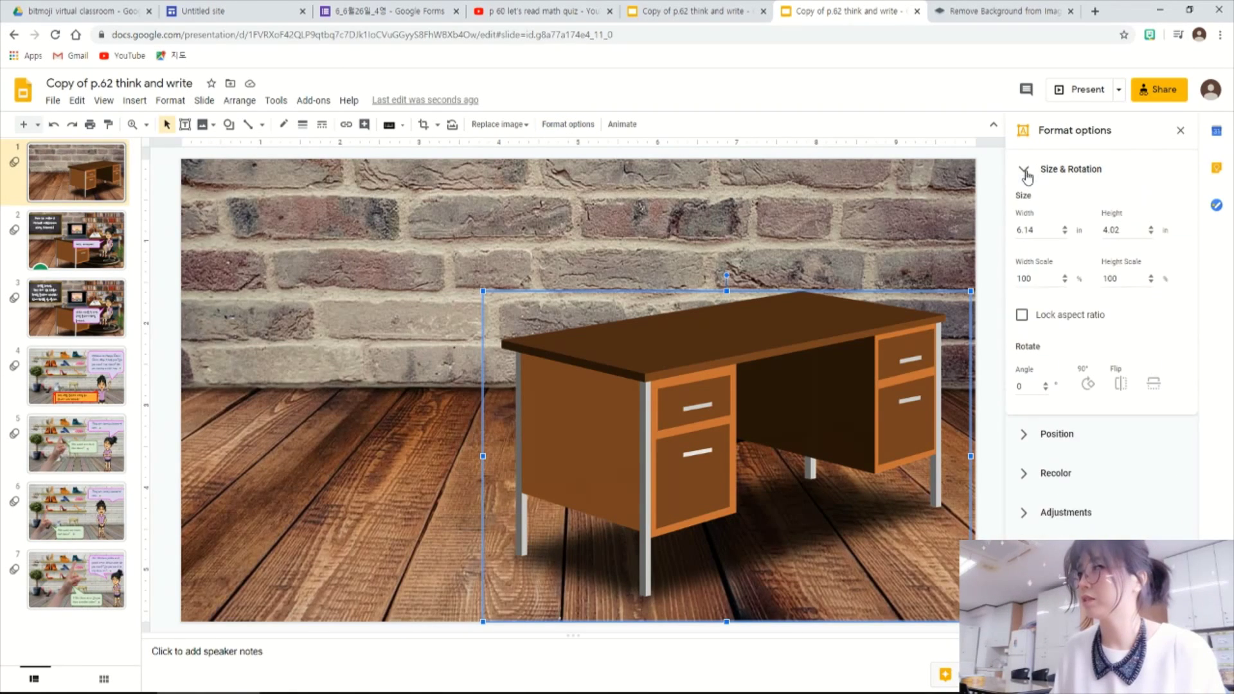
{"action": "left_click", "coordinate": [1122, 392]}
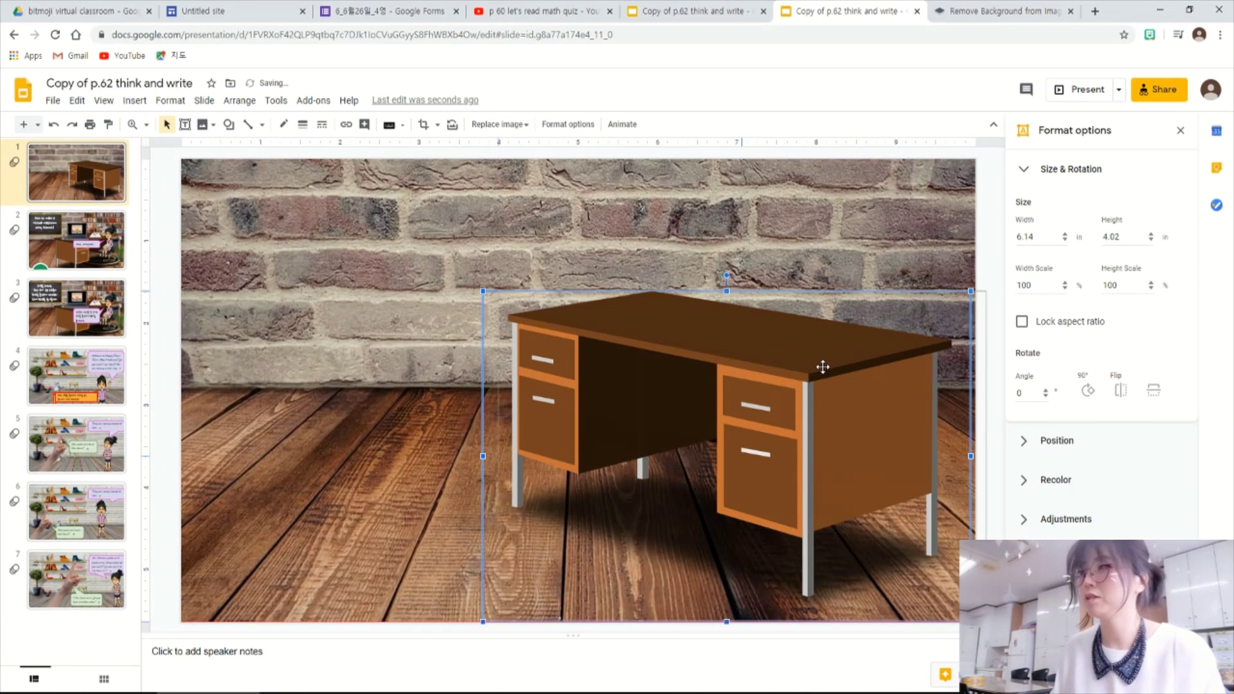
{"action": "left_click_drag", "start_coordinate": [820, 366], "coordinate": [836, 367]}
{"action": "left_click", "coordinate": [312, 394]}
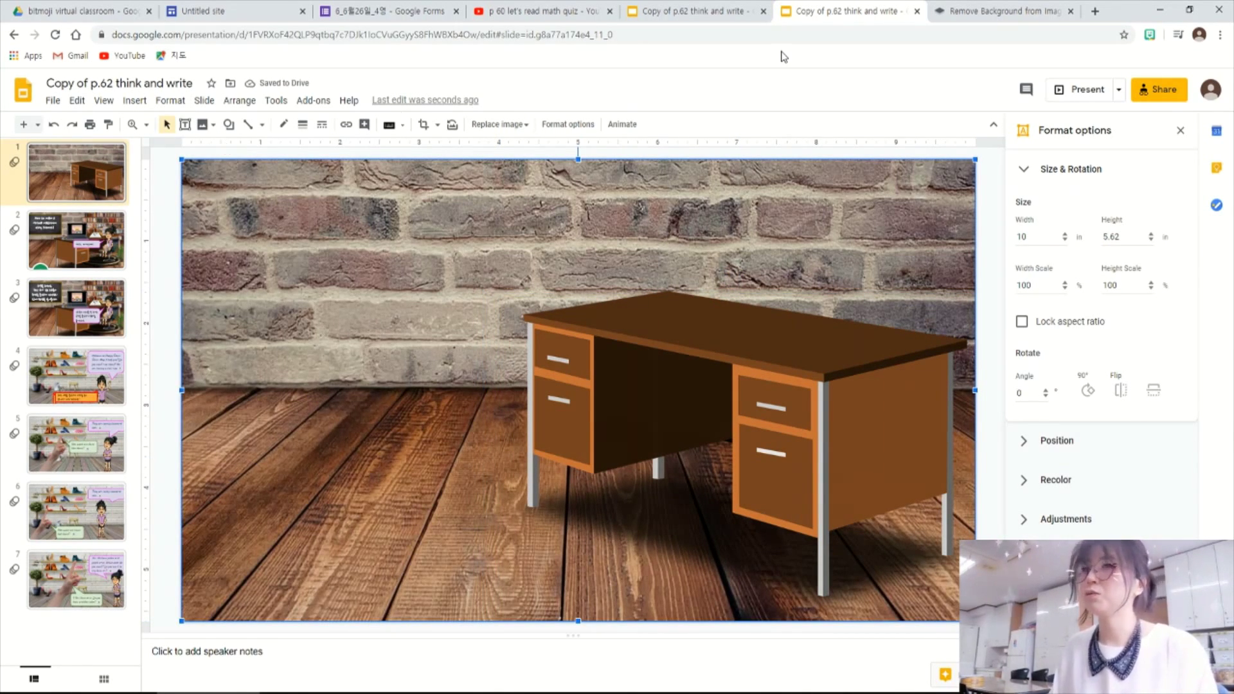
{"action": "left_click", "coordinate": [1095, 11]}
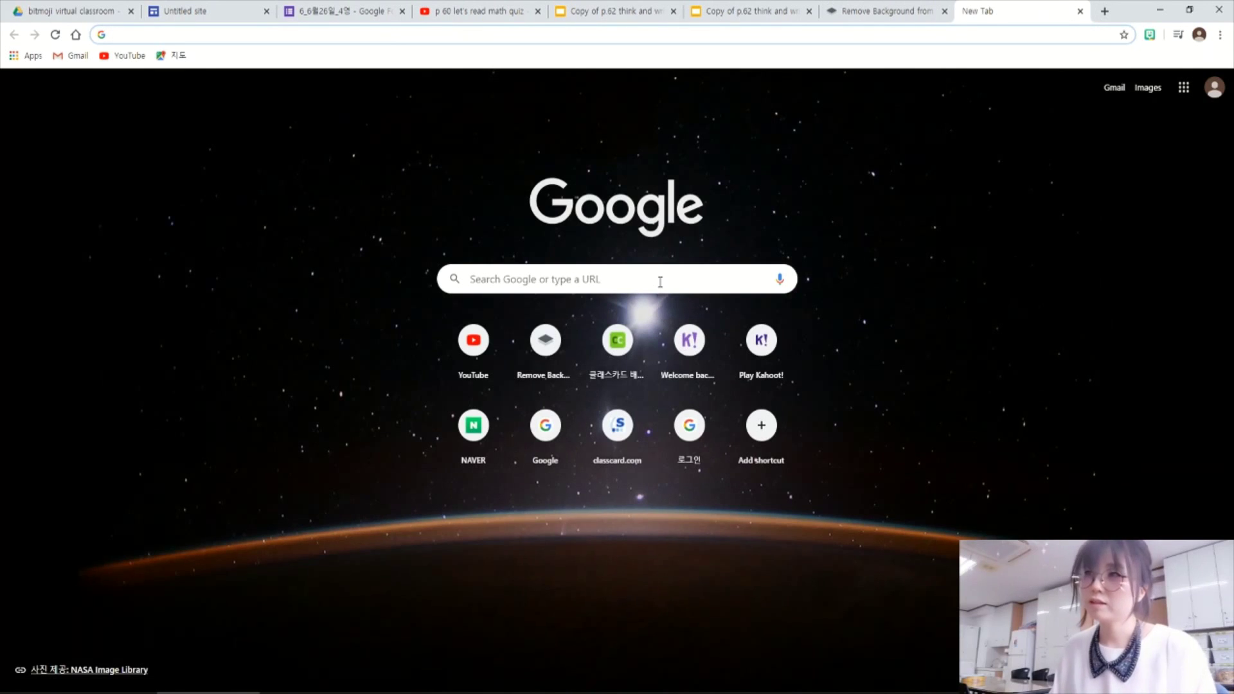
Step: Search Google Images for 'couch transparent' and move the results into a separate window
{"action": "left_click", "coordinate": [650, 288]}
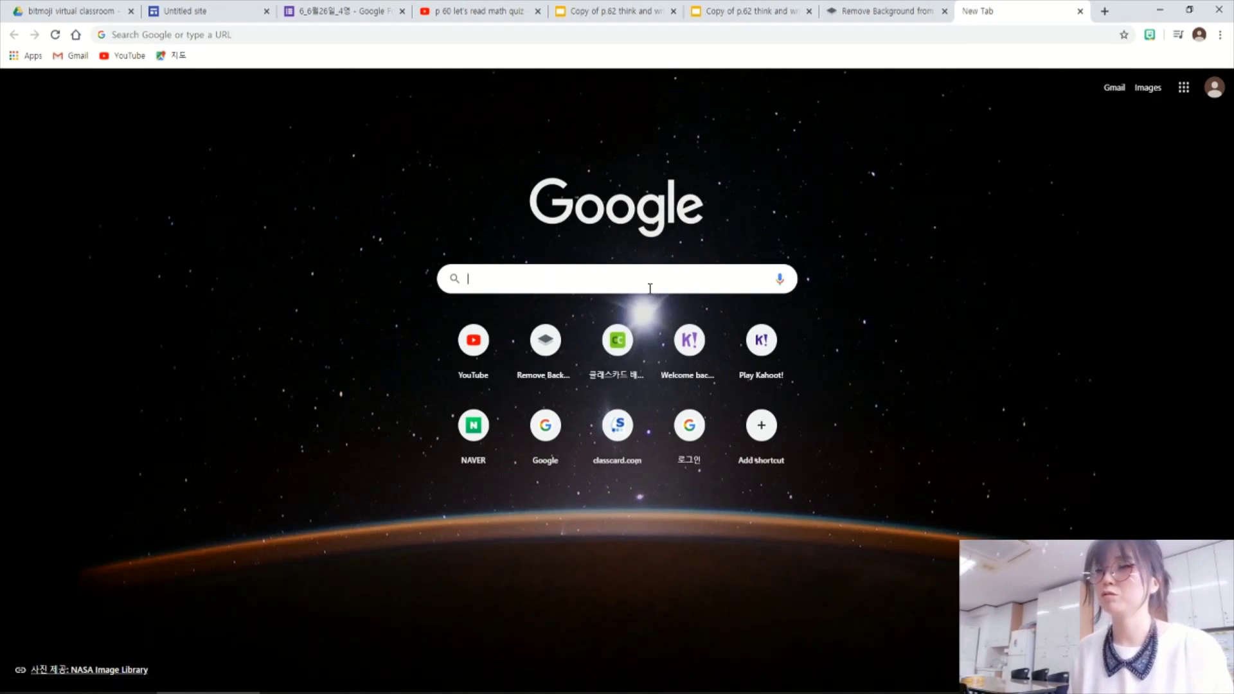
{"action": "type", "text": "couch transparent"}
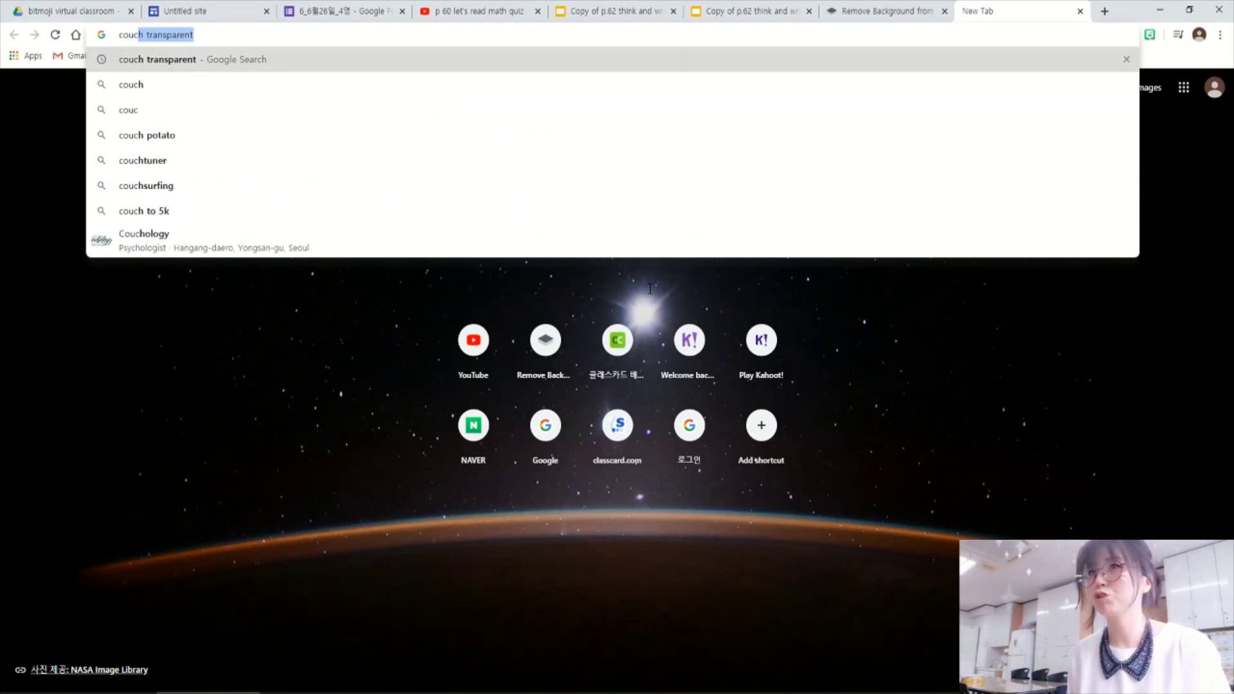
{"action": "key", "text": "Return"}
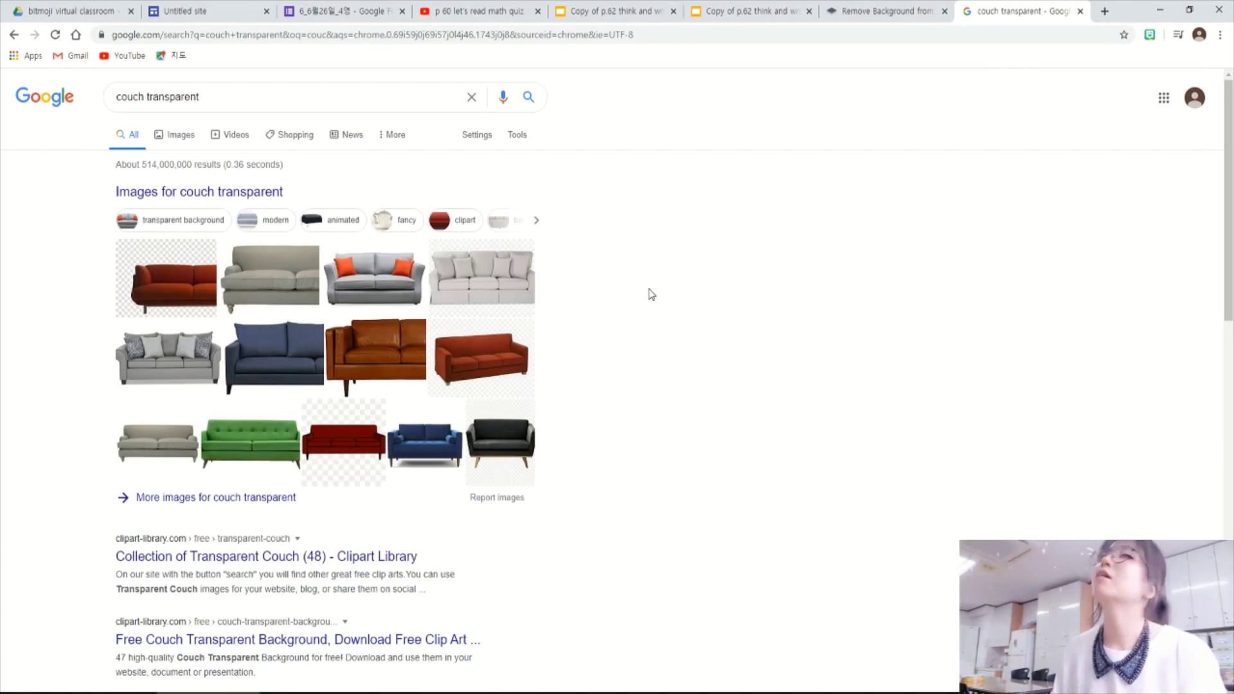
{"action": "left_click", "coordinate": [123, 295]}
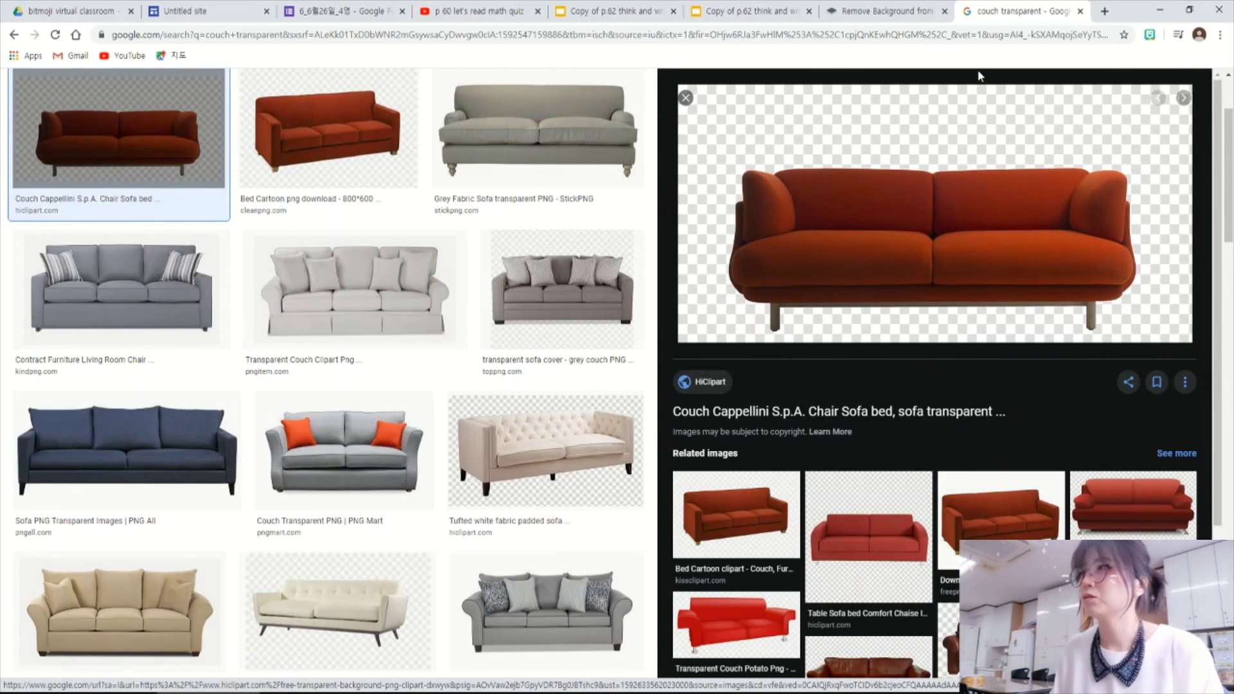
{"action": "left_click_drag", "start_coordinate": [1019, 11], "coordinate": [1019, 168]}
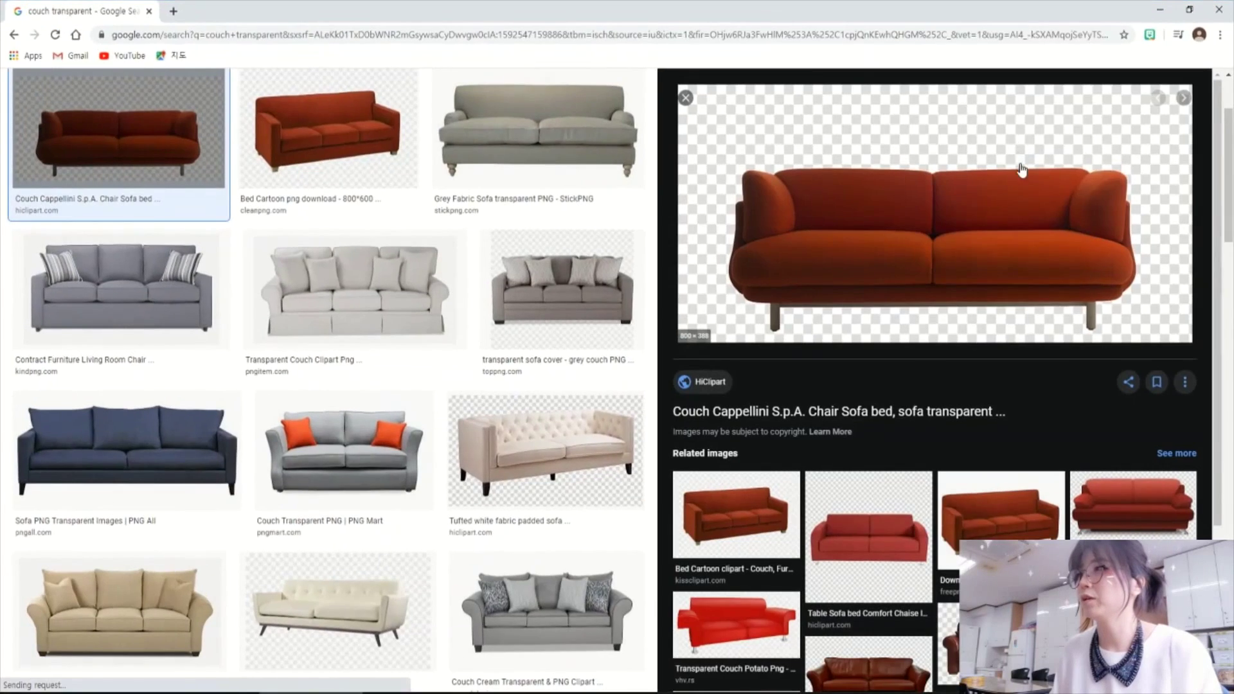
Step: Drag the red sofa image onto slide 1 left of the desk, and pop remove.bg into its own window
{"action": "left_click", "coordinate": [1190, 10]}
{"action": "left_click_drag", "start_coordinate": [1075, 309], "coordinate": [335, 381]}
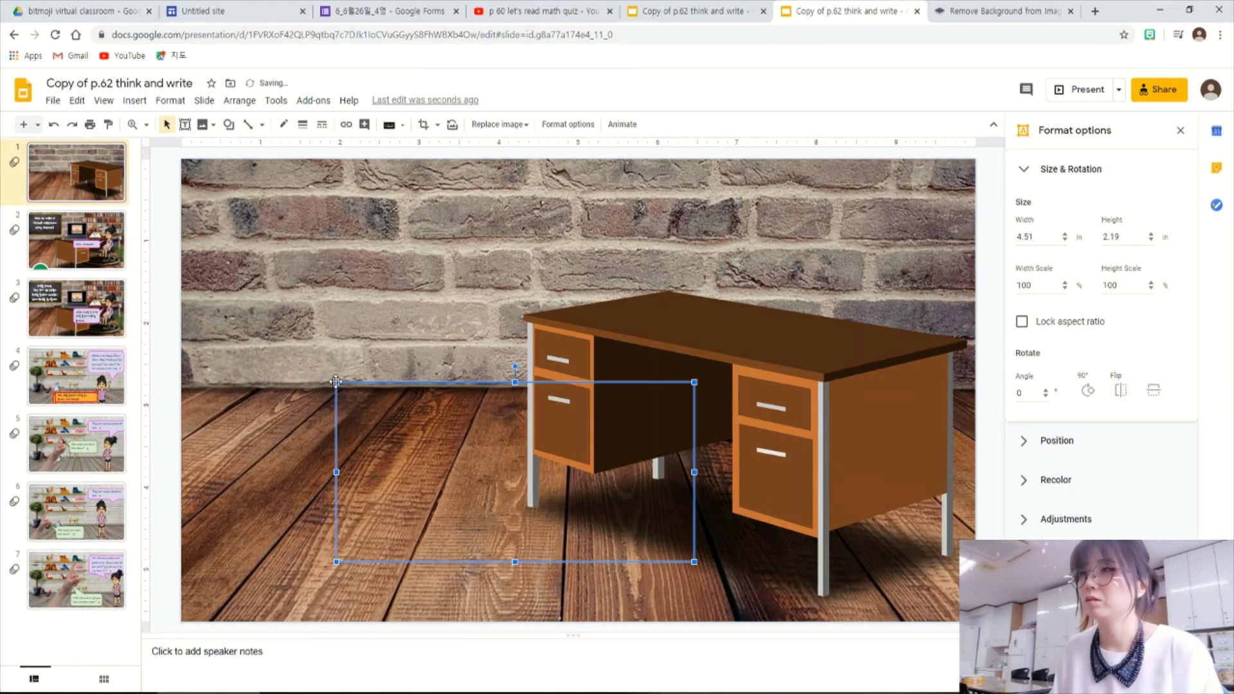
{"action": "left_click_drag", "start_coordinate": [452, 442], "coordinate": [372, 389]}
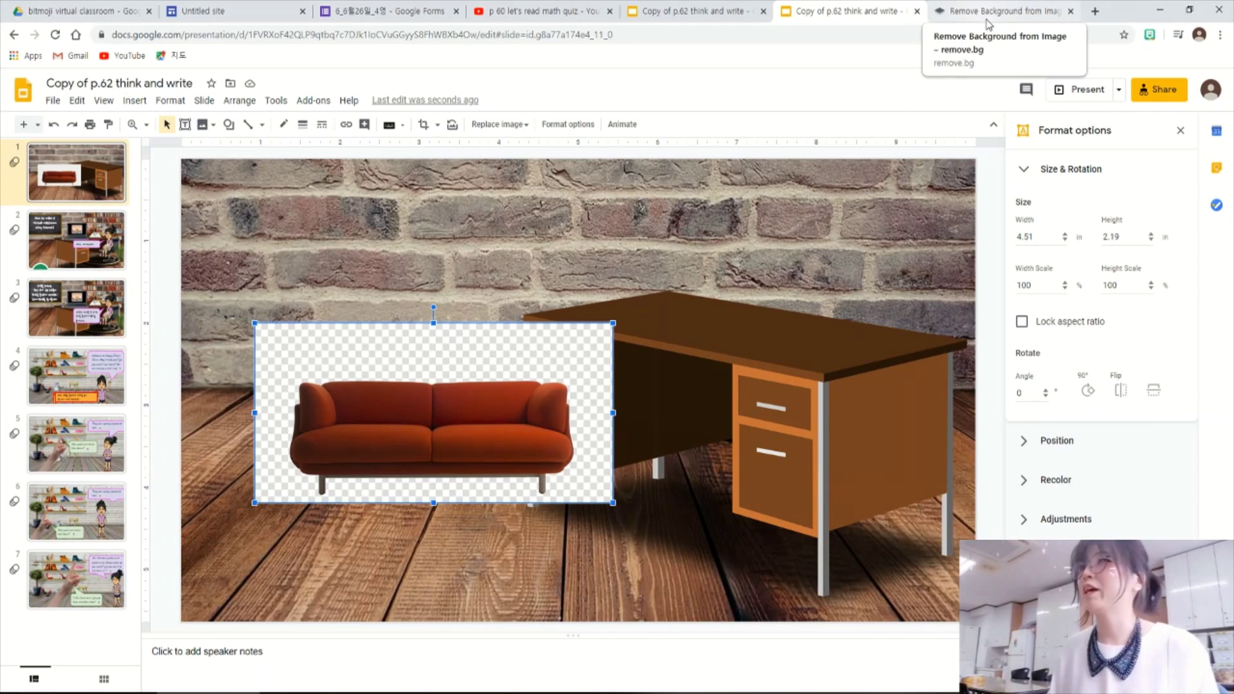
{"action": "left_click_drag", "start_coordinate": [988, 17], "coordinate": [1010, 35]}
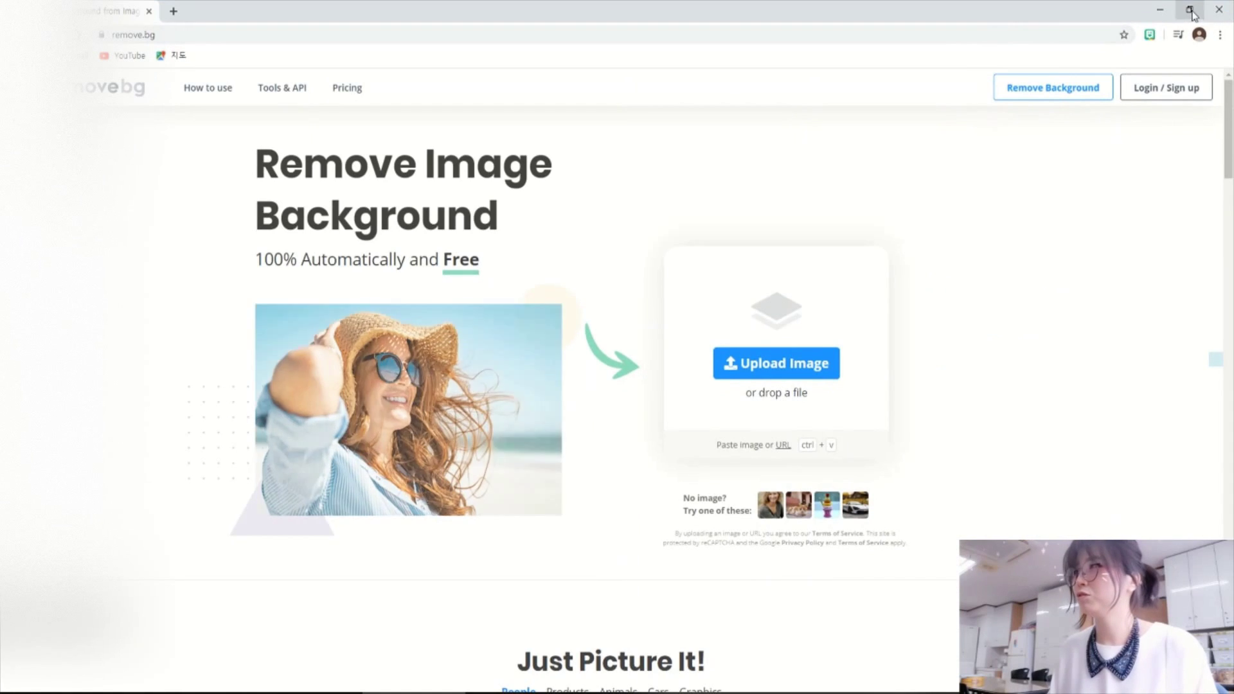
Step: Snap remove.bg to the right half and shrink the Slides window to the left
{"action": "key", "text": "super+Right"}
{"action": "left_click_drag", "start_coordinate": [839, 57], "coordinate": [751, 62]}
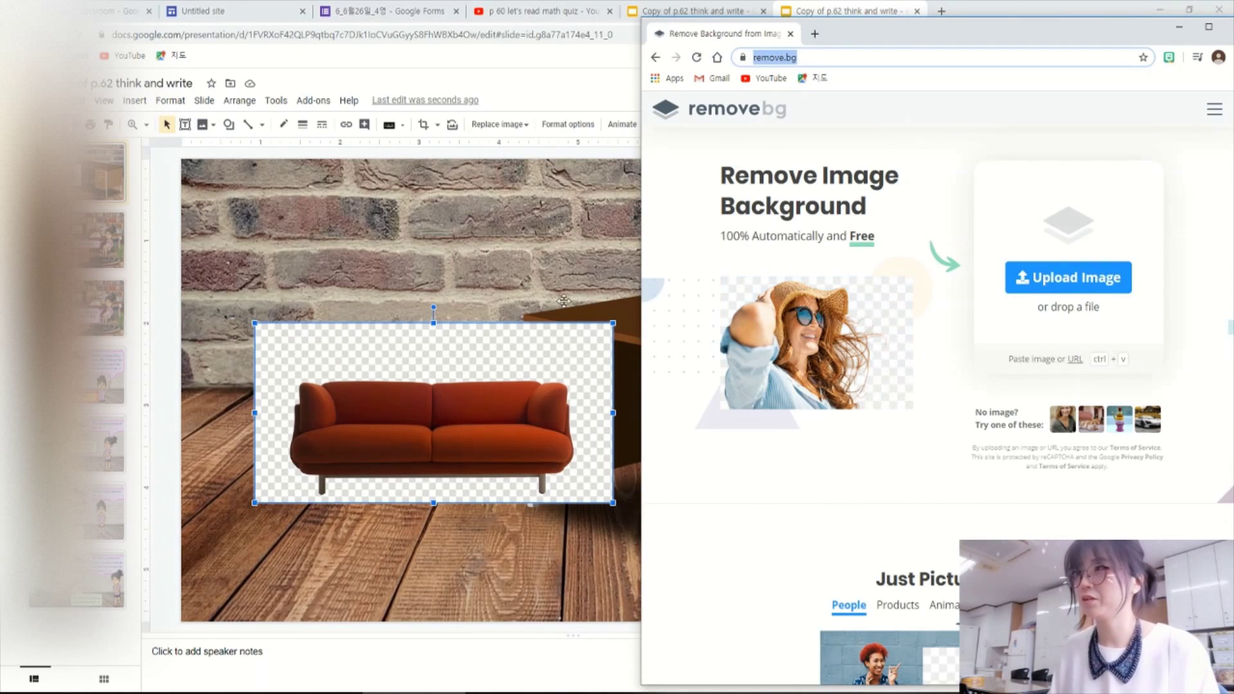
{"action": "mouse_move", "coordinate": [408, 408]}
{"action": "left_mouse_down"}
{"action": "mouse_move", "coordinate": [468, 427]}
{"action": "mouse_move", "coordinate": [431, 406]}
{"action": "left_mouse_up"}
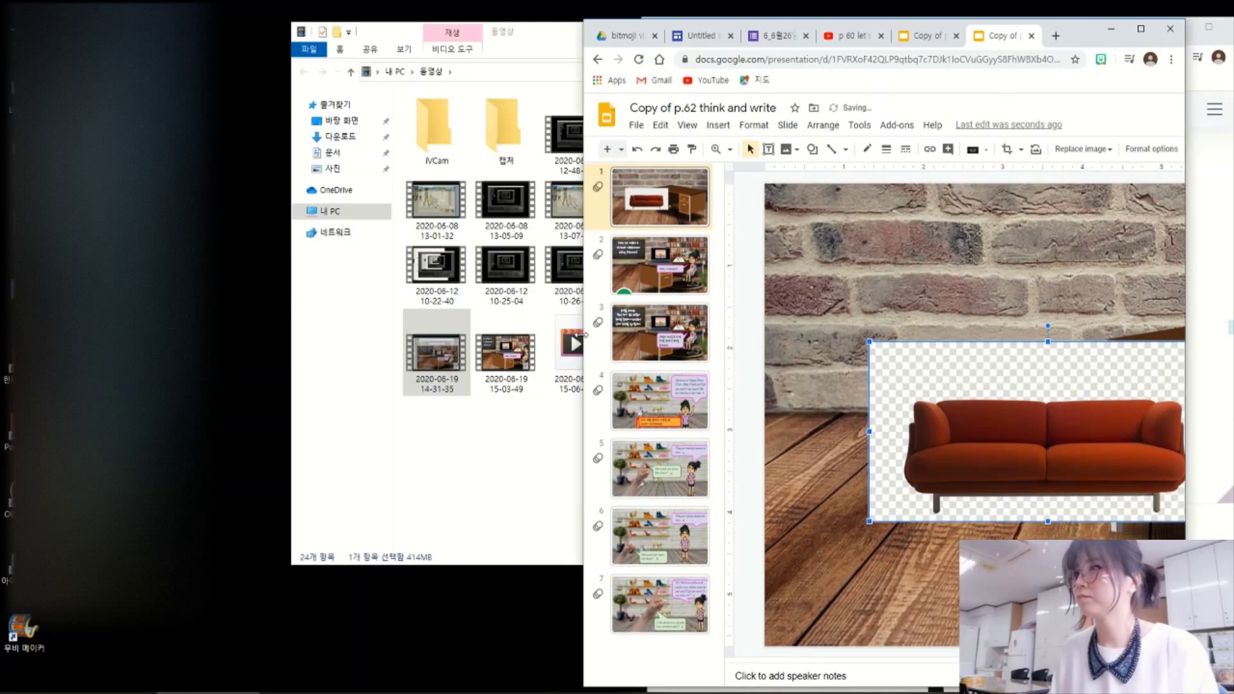
{"action": "left_click", "coordinate": [1189, 10]}
{"action": "left_click_drag", "start_coordinate": [1083, 37], "coordinate": [578, 37]}
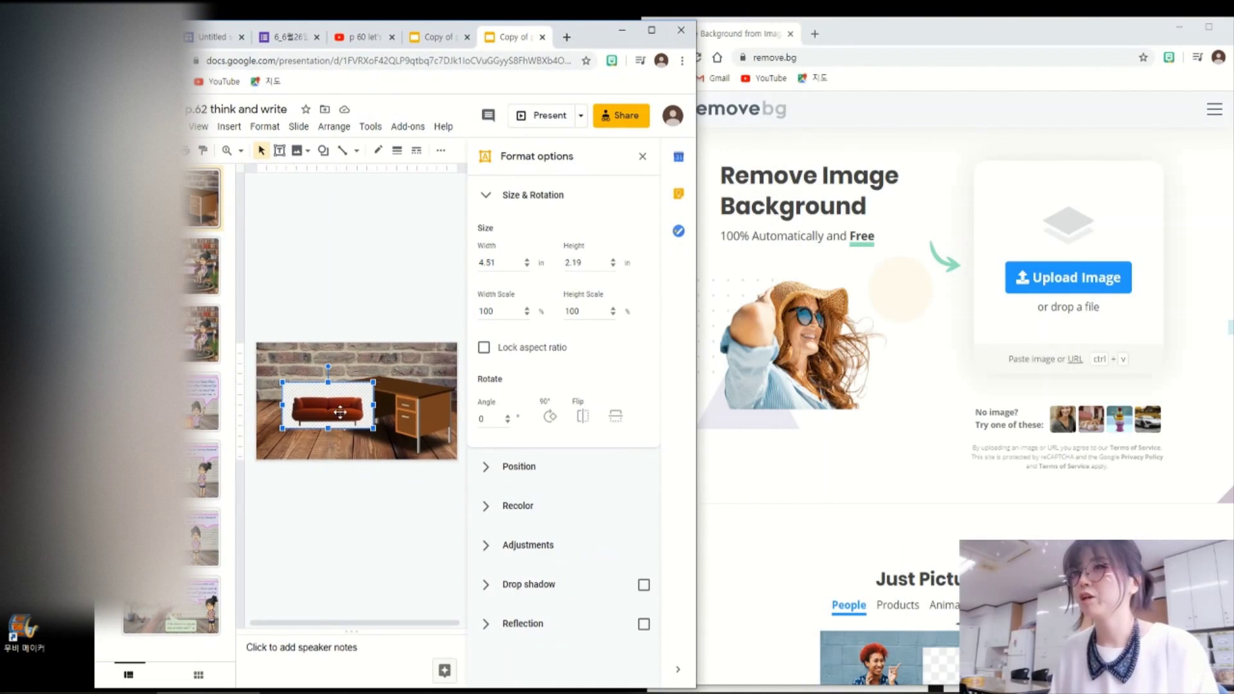
{"action": "left_click_drag", "start_coordinate": [328, 406], "coordinate": [726, 362]}
{"action": "left_click_drag", "start_coordinate": [834, 324], "coordinate": [834, 324]}
{"action": "left_click", "coordinate": [651, 31]}
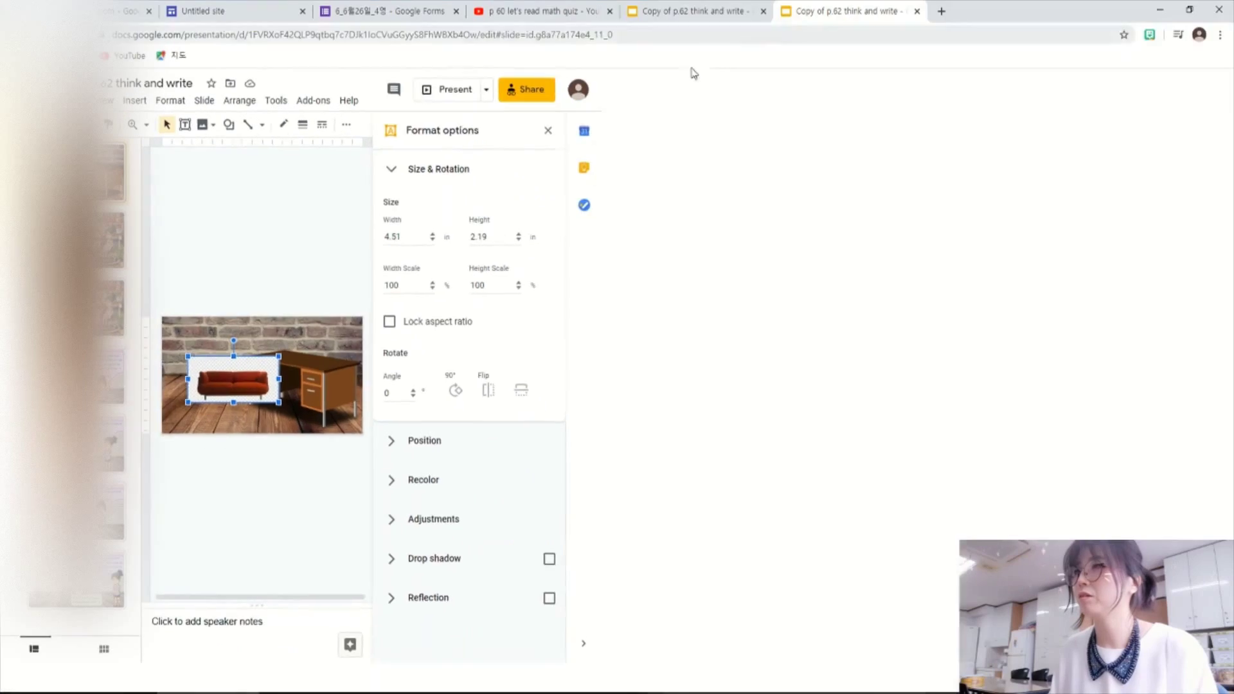
Step: Split the presentation into its own window and rearrange remove.bg and Slides side by side
{"action": "left_click_drag", "start_coordinate": [869, 16], "coordinate": [279, 2]}
{"action": "left_click_drag", "start_coordinate": [187, 9], "coordinate": [1132, 17]}
{"action": "left_click", "coordinate": [956, 27]}
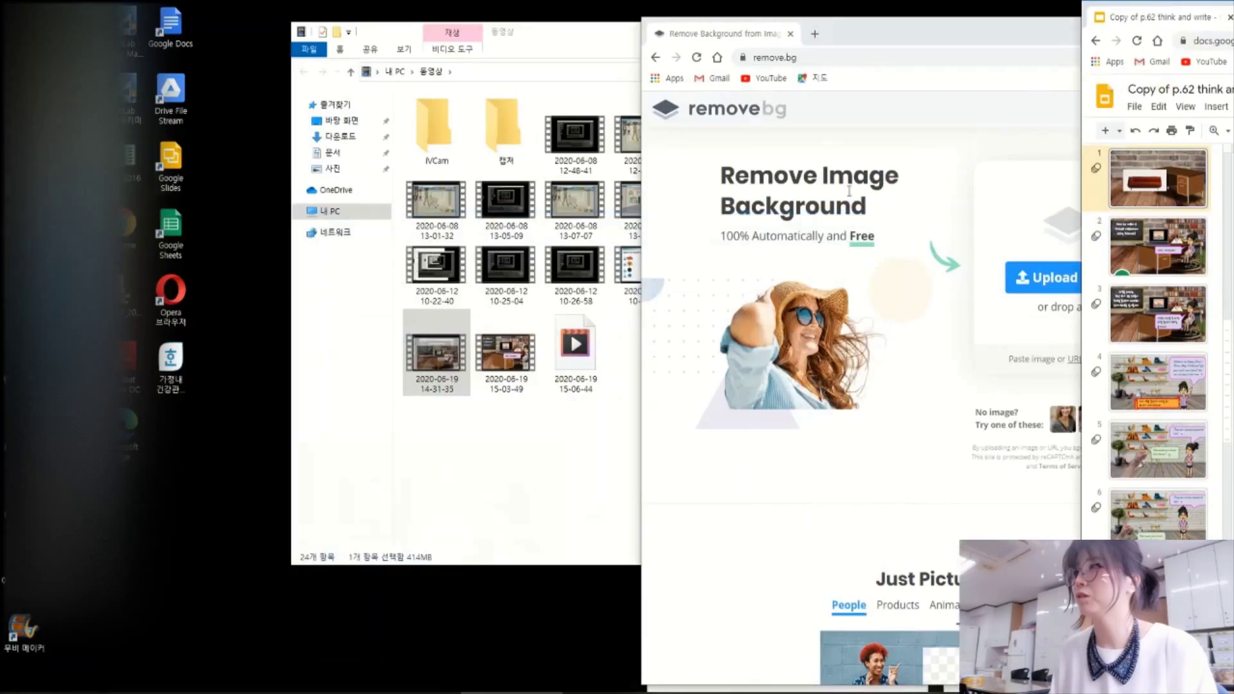
{"action": "left_click", "coordinate": [1161, 8]}
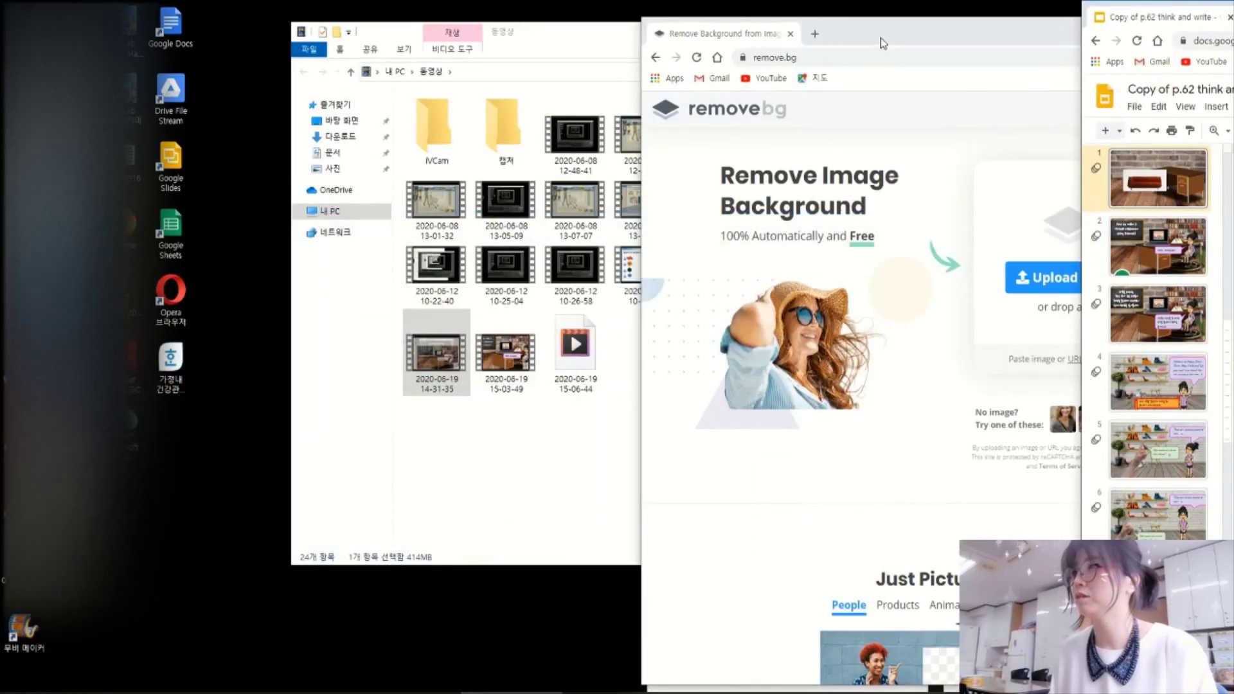
{"action": "left_click_drag", "start_coordinate": [884, 43], "coordinate": [449, 27]}
{"action": "left_click_drag", "start_coordinate": [630, 25], "coordinate": [434, 25]}
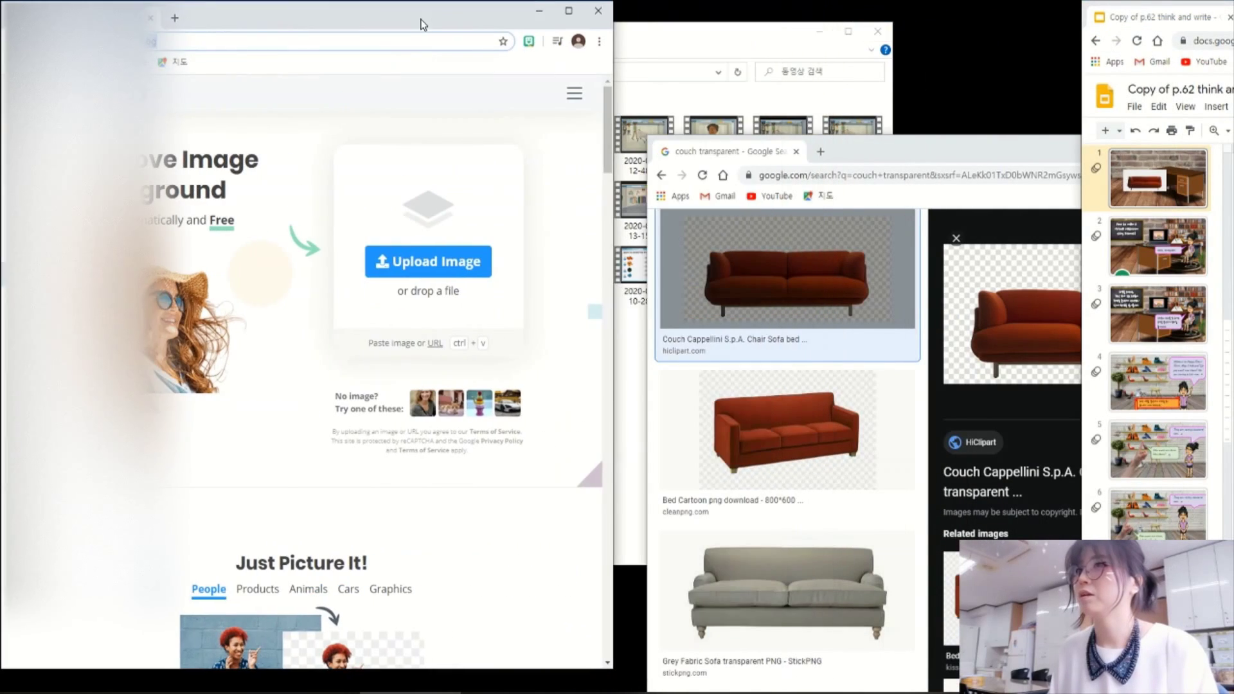
{"action": "left_click_drag", "start_coordinate": [1142, 30], "coordinate": [712, 31]}
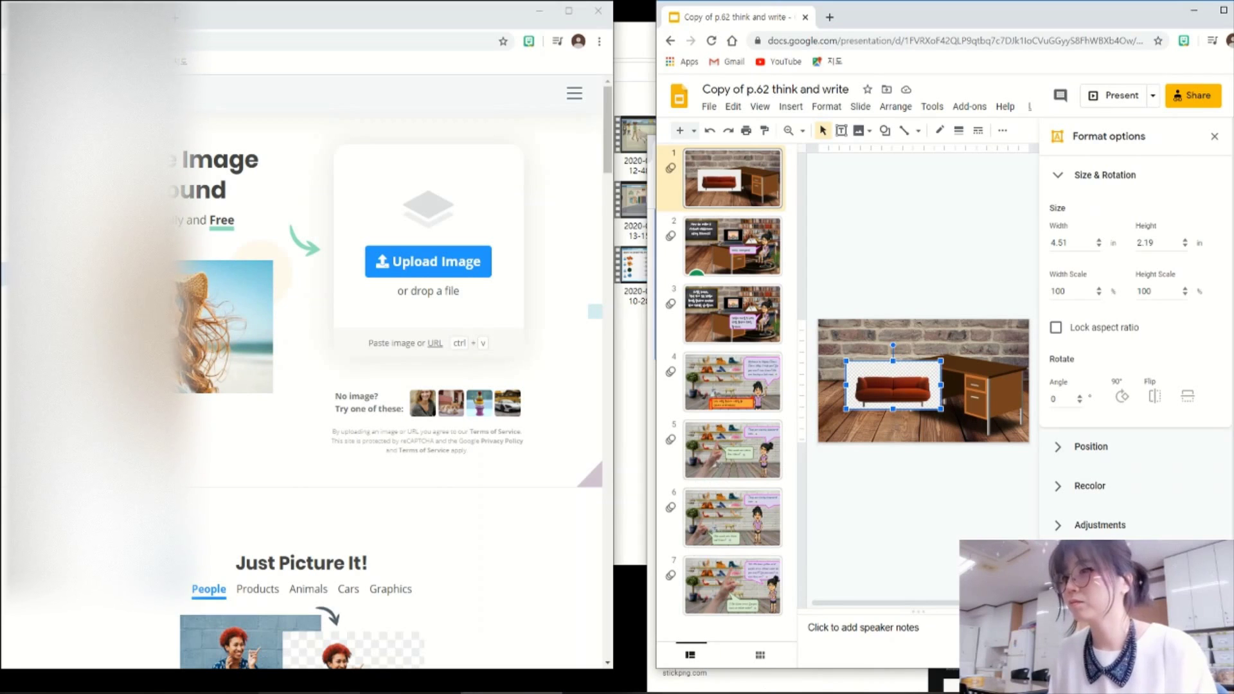
Step: Drop the red sofa image onto remove.bg, download the cut-out PNG, and close the image results
{"action": "left_click", "coordinate": [700, 680]}
{"action": "left_click_drag", "start_coordinate": [963, 382], "coordinate": [255, 333]}
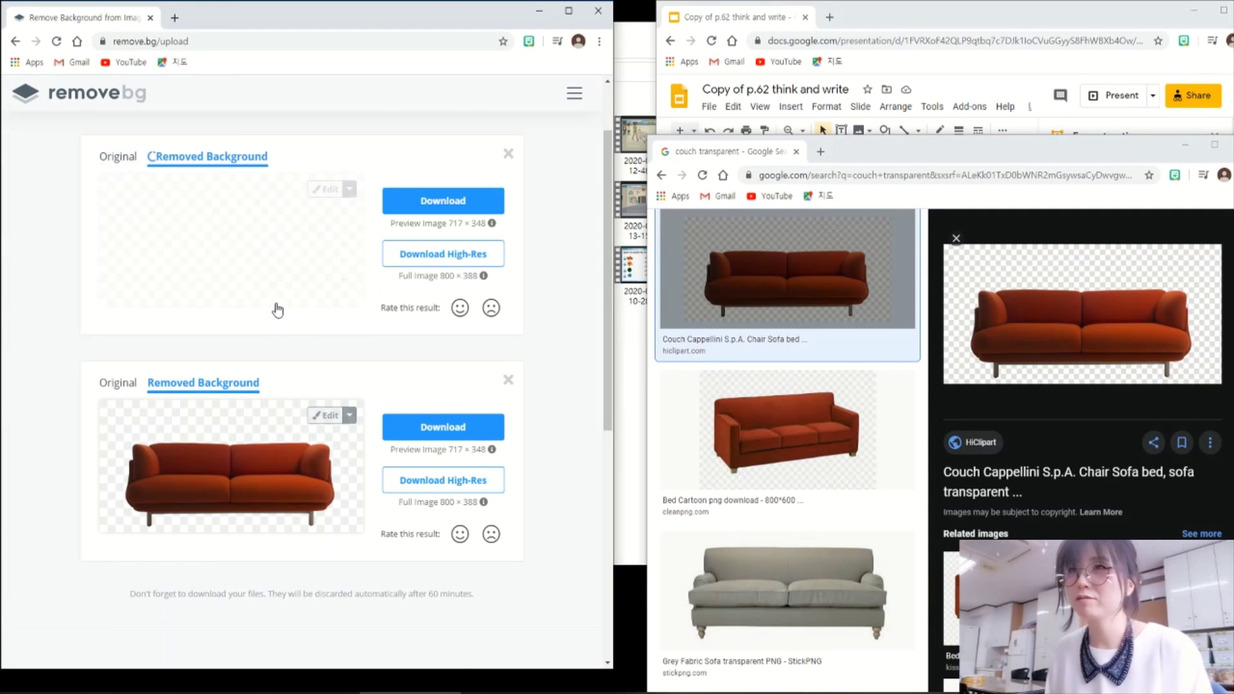
{"action": "left_click", "coordinate": [467, 210]}
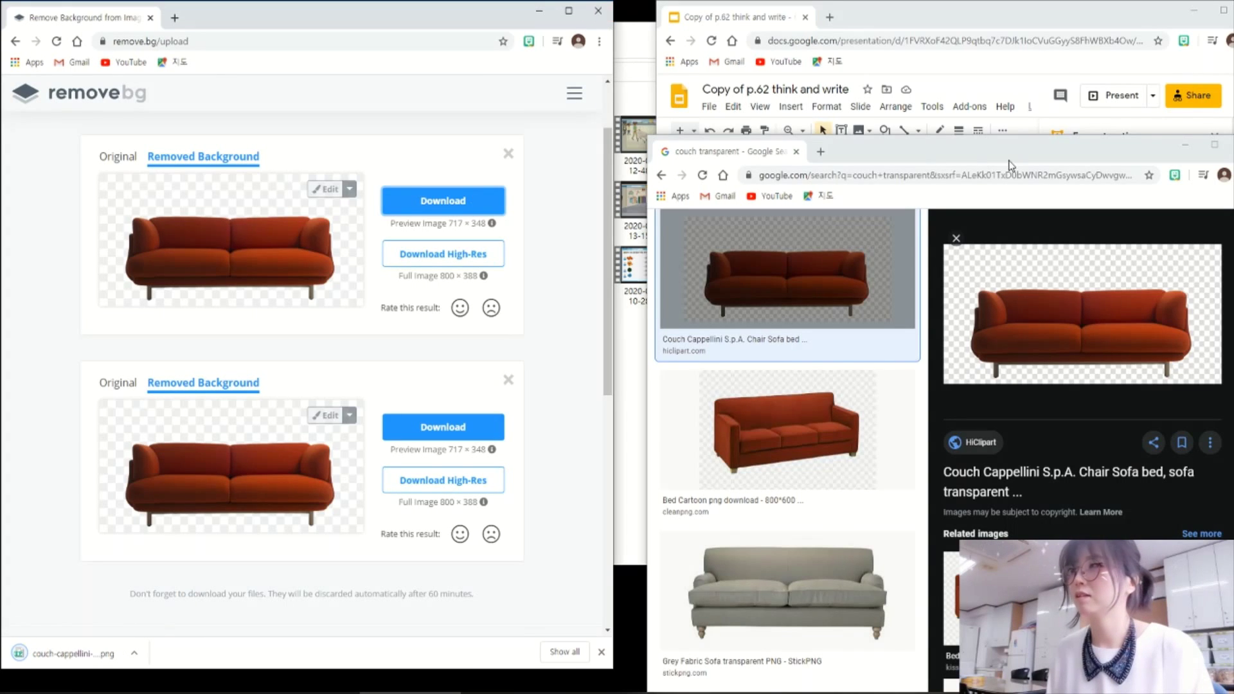
{"action": "left_click_drag", "start_coordinate": [1015, 154], "coordinate": [602, 156]}
{"action": "left_click", "coordinate": [831, 146]}
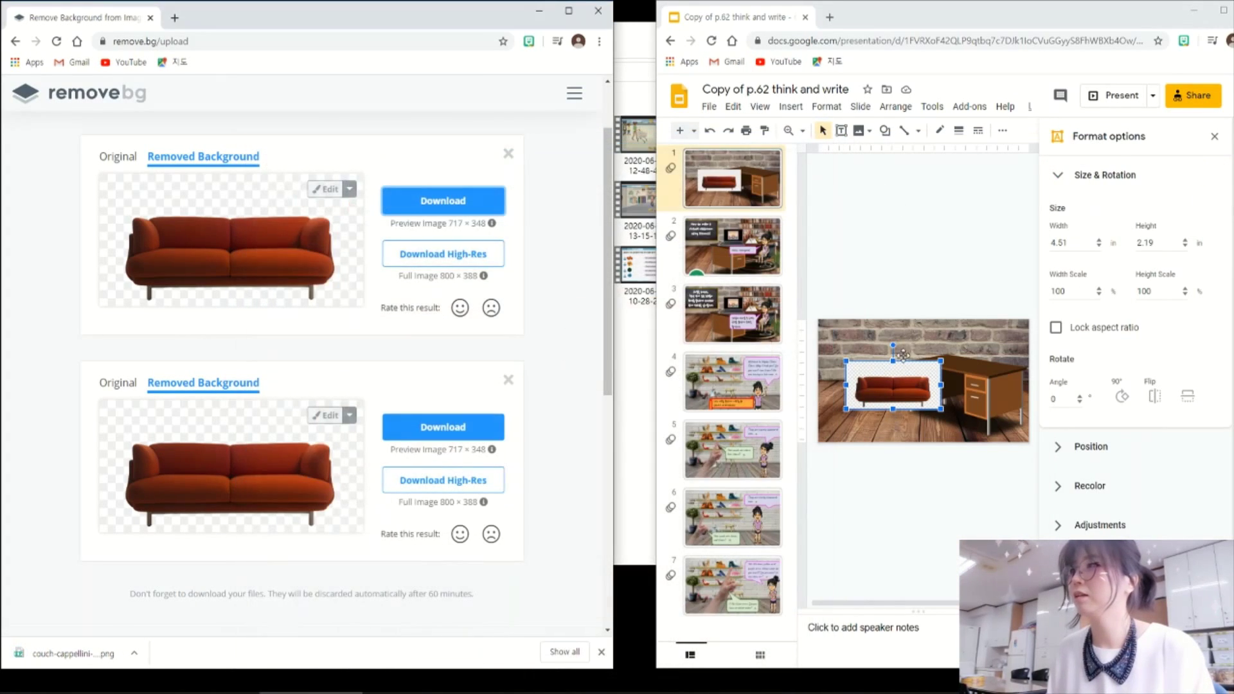
Step: Replace the checkered-background sofa with the uploaded background-free couch PNG
{"action": "left_click", "coordinate": [1223, 11]}
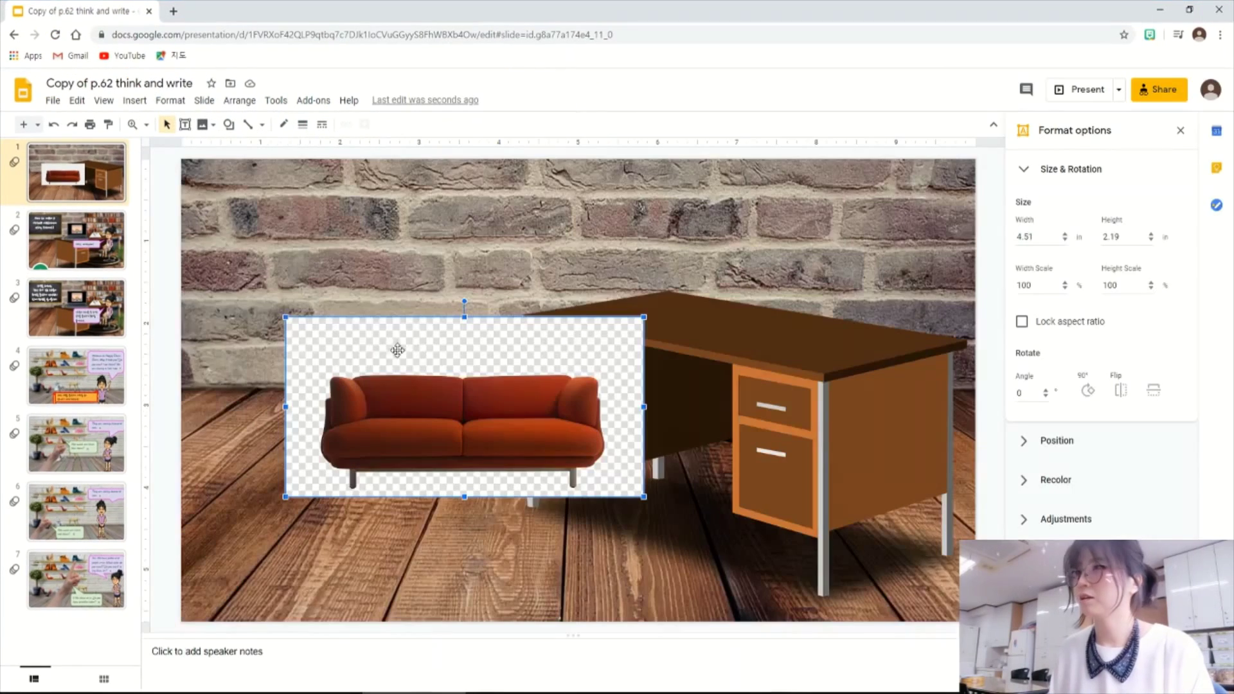
{"action": "key", "text": "Delete"}
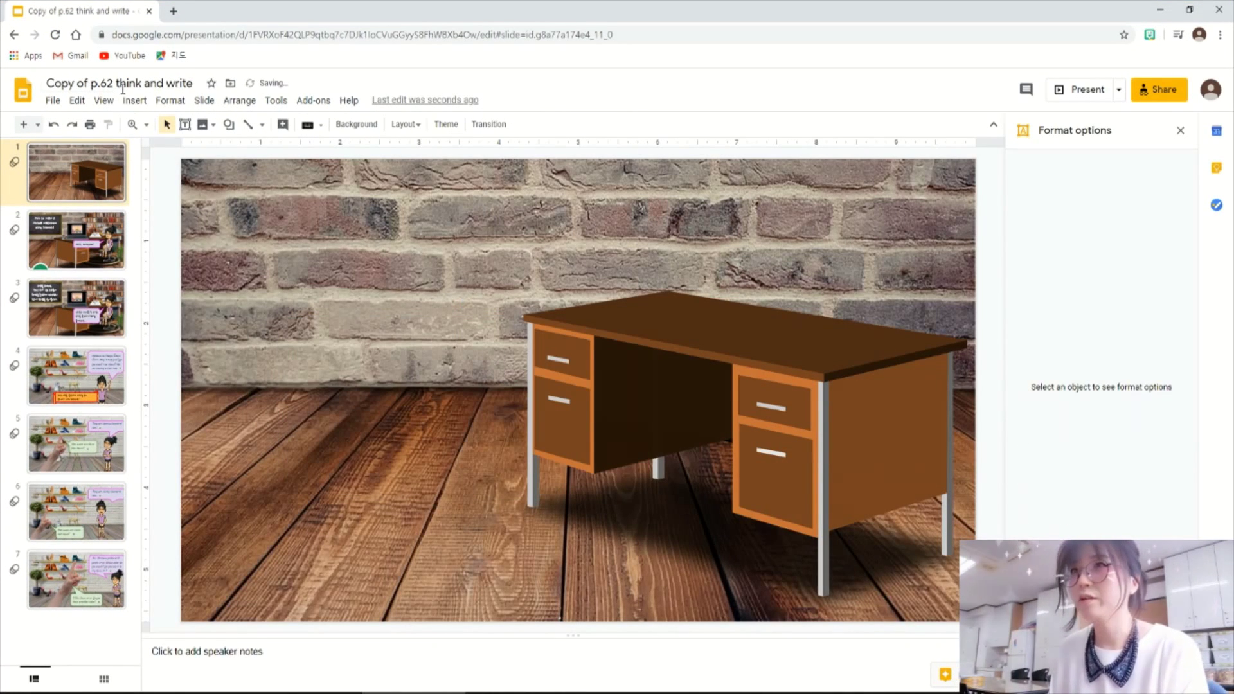
{"action": "left_click", "coordinate": [136, 102]}
{"action": "mouse_move", "coordinate": [221, 128]}
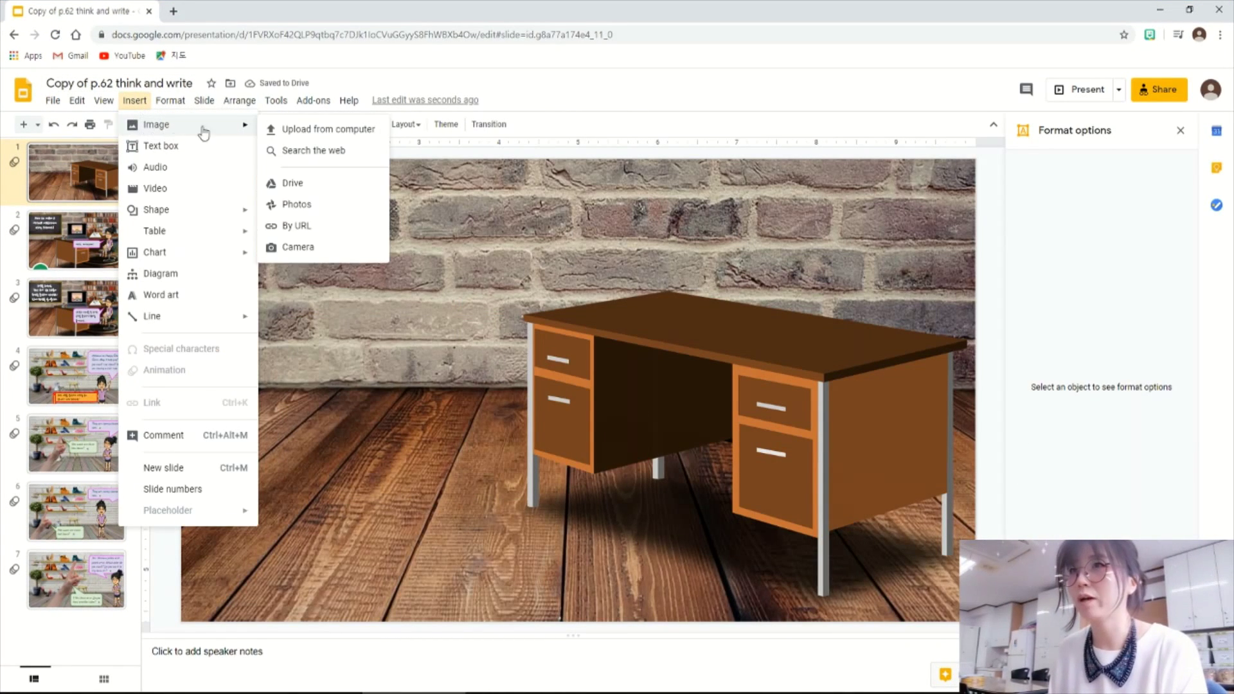
{"action": "left_click", "coordinate": [289, 135]}
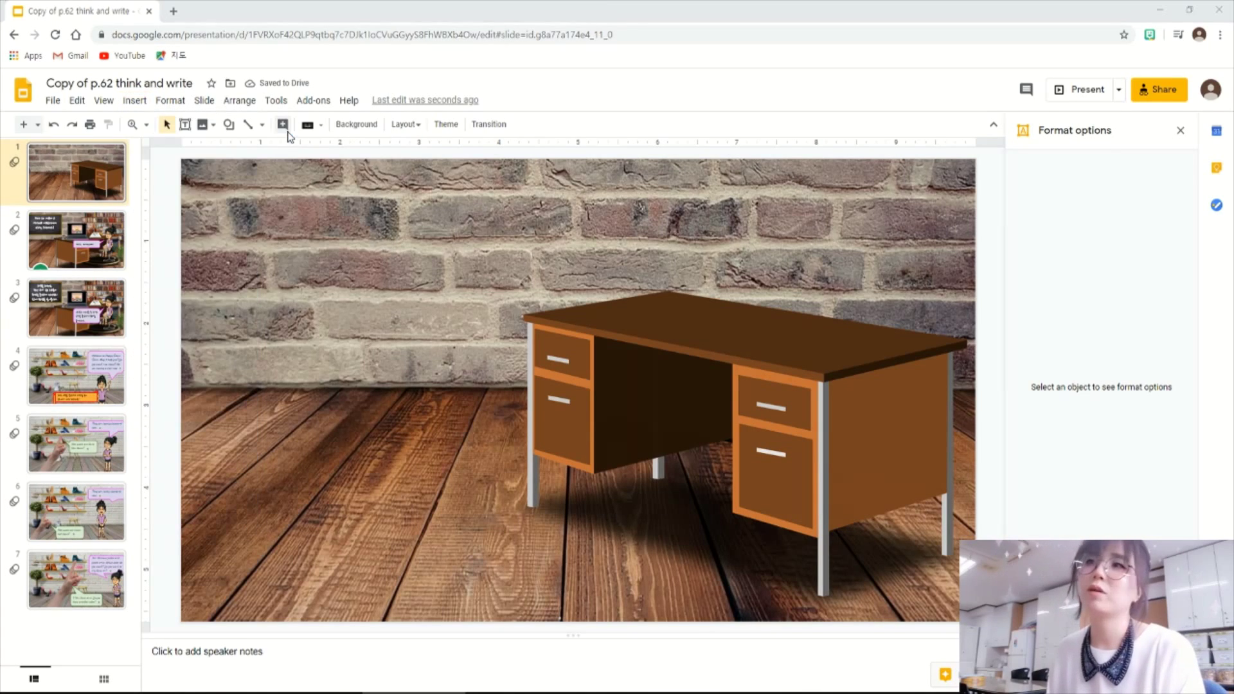
{"action": "left_click", "coordinate": [273, 115]}
{"action": "left_click", "coordinate": [507, 338]}
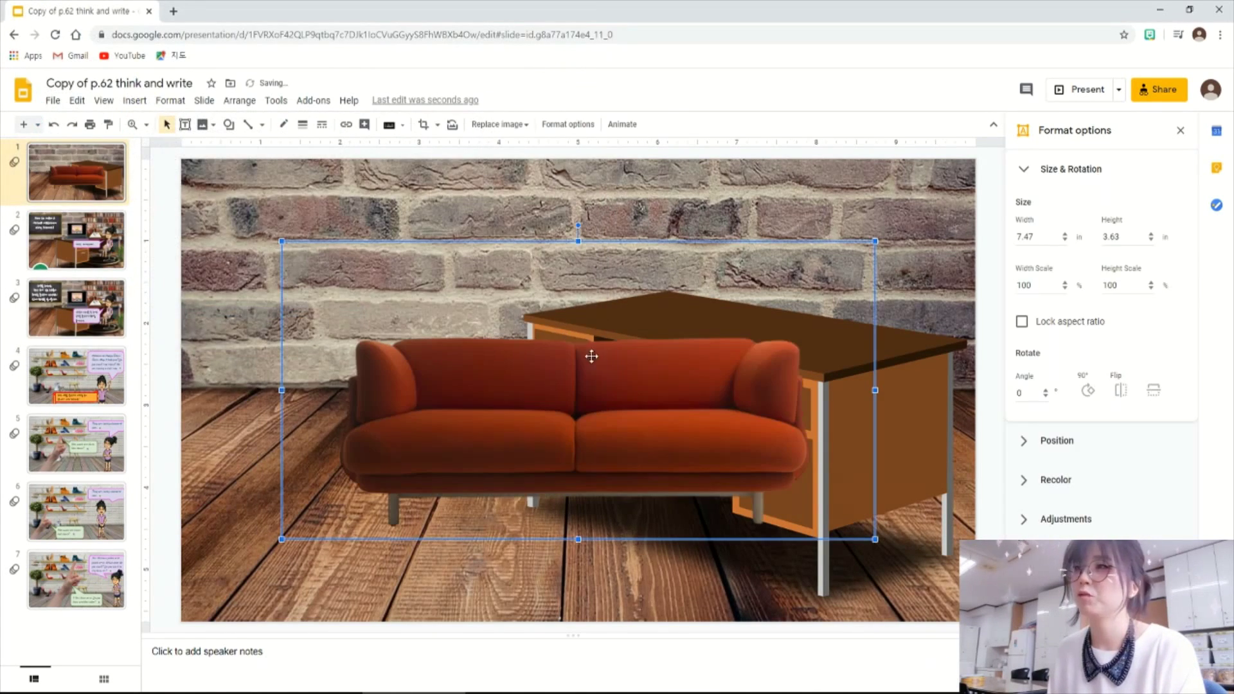
Step: Size the sofa to 5 × 3.19 in against the left wall and shift the desk right
{"action": "left_click_drag", "start_coordinate": [586, 360], "coordinate": [494, 353]}
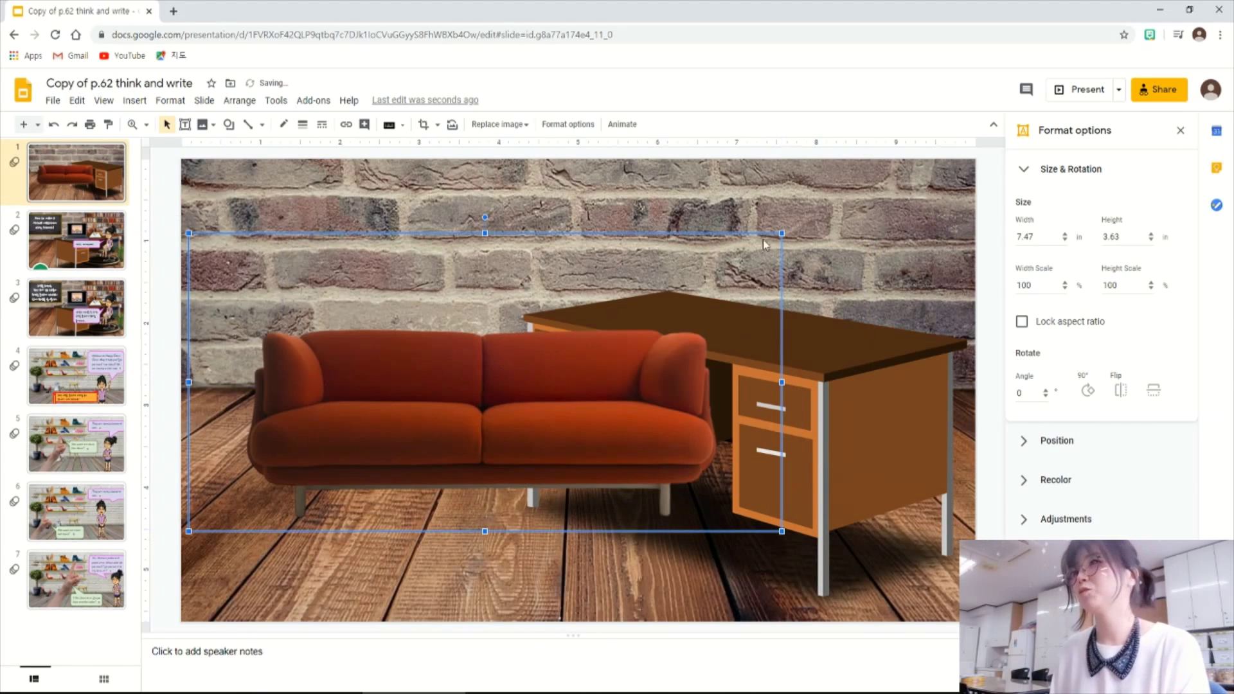
{"action": "left_click_drag", "start_coordinate": [781, 233], "coordinate": [565, 342]}
{"action": "left_click_drag", "start_coordinate": [396, 426], "coordinate": [389, 372]}
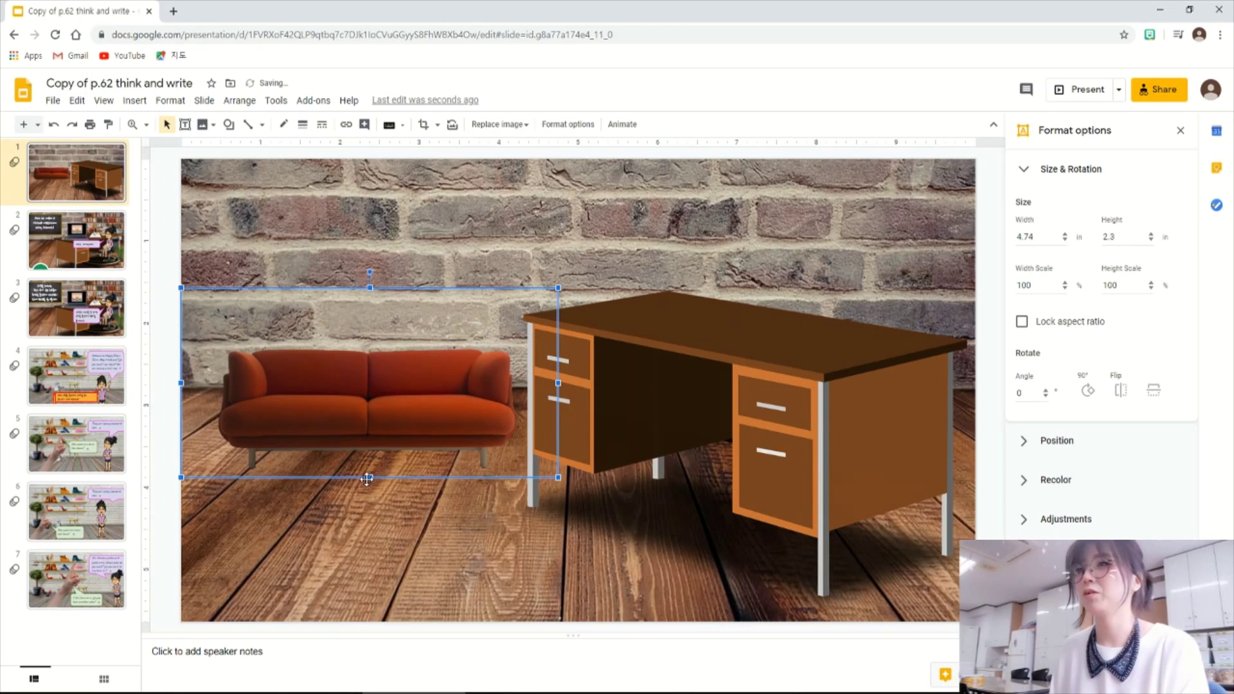
{"action": "left_click_drag", "start_coordinate": [369, 476], "coordinate": [365, 550]}
{"action": "left_click_drag", "start_coordinate": [382, 441], "coordinate": [364, 394]}
{"action": "left_click_drag", "start_coordinate": [654, 394], "coordinate": [699, 395]}
{"action": "left_click", "coordinate": [447, 400]}
{"action": "left_click_drag", "start_coordinate": [540, 373], "coordinate": [562, 374]}
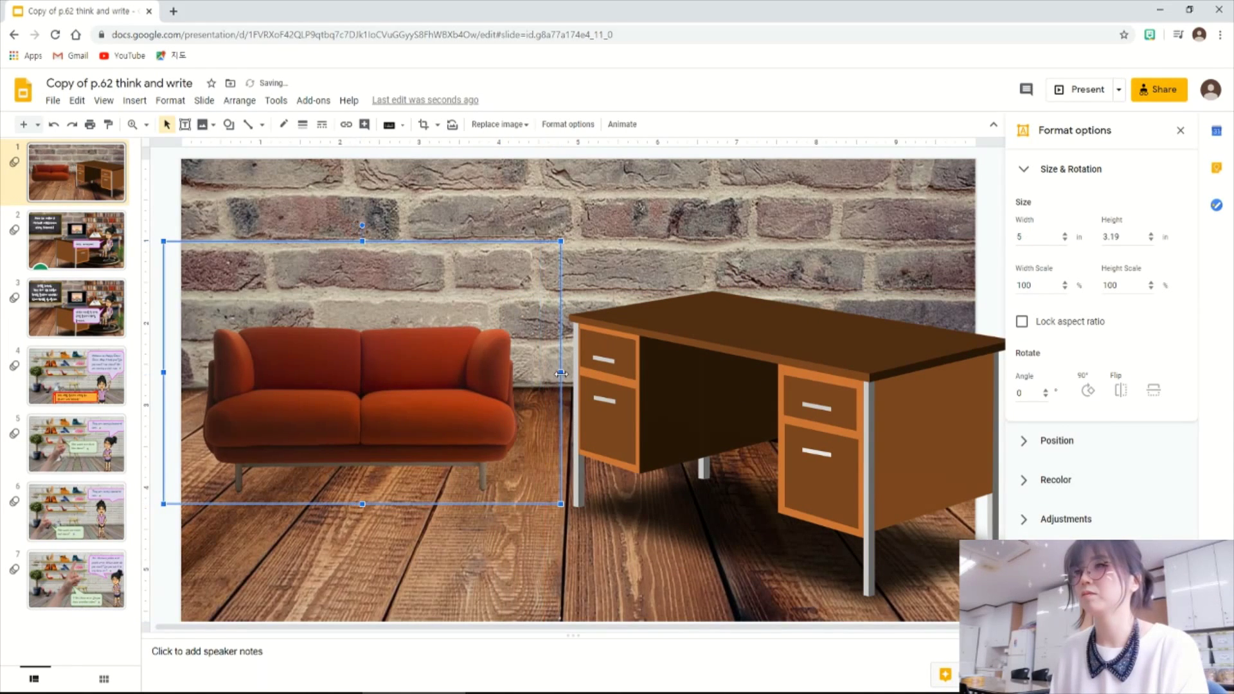
Step: Search the Bitmoji extension for 'sit' and seat the first sitting figure on the red sofa
{"action": "left_click", "coordinate": [496, 551]}
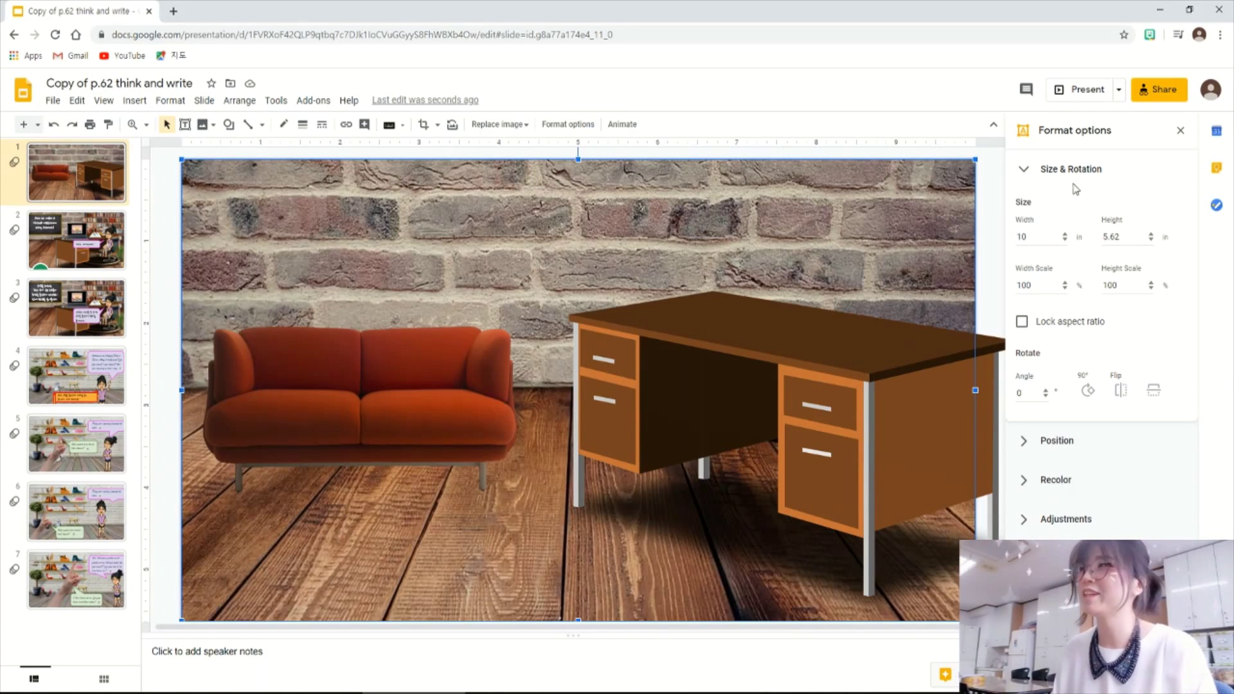
{"action": "left_click", "coordinate": [1151, 40]}
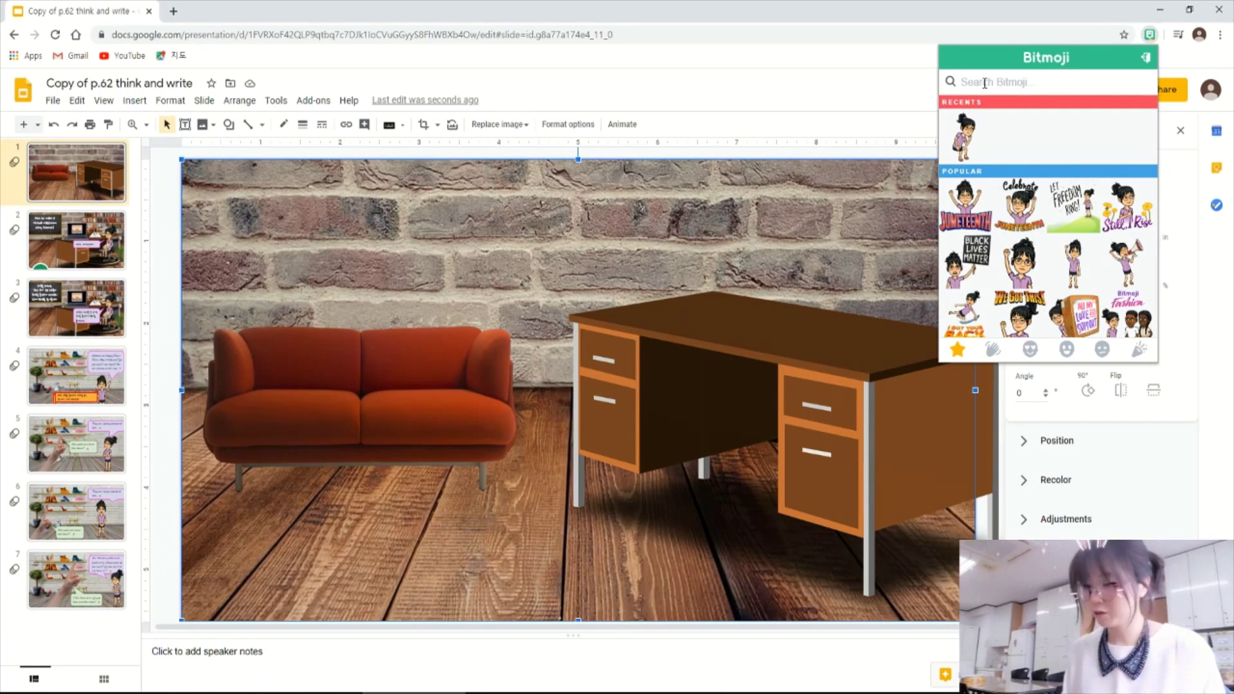
{"action": "type", "text": "po"}
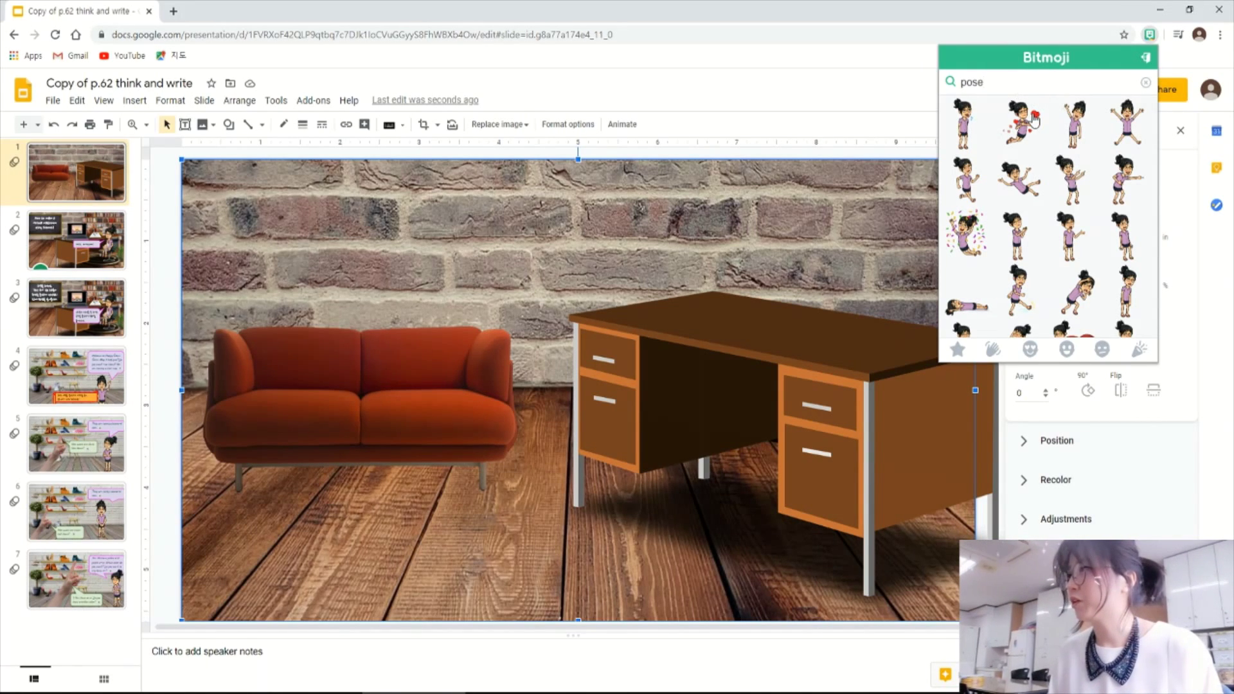
{"action": "double_click", "coordinate": [964, 88]}
{"action": "type", "text": "sit"}
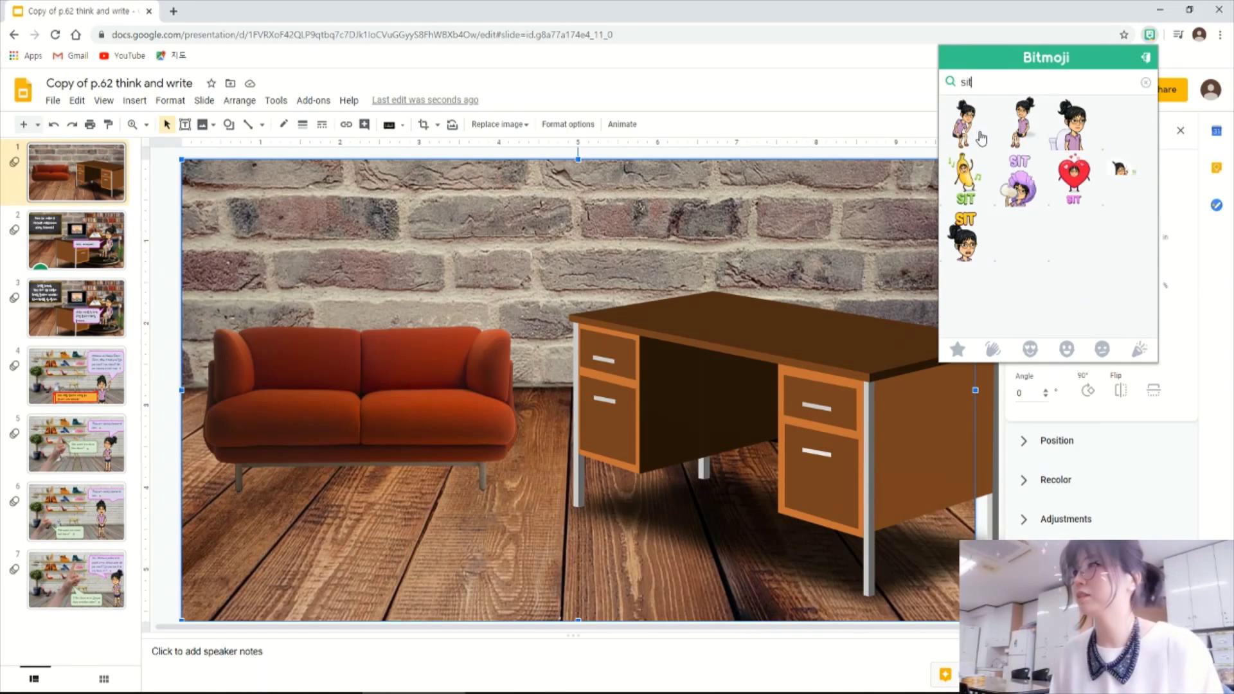
{"action": "left_click_drag", "start_coordinate": [966, 123], "coordinate": [315, 371]}
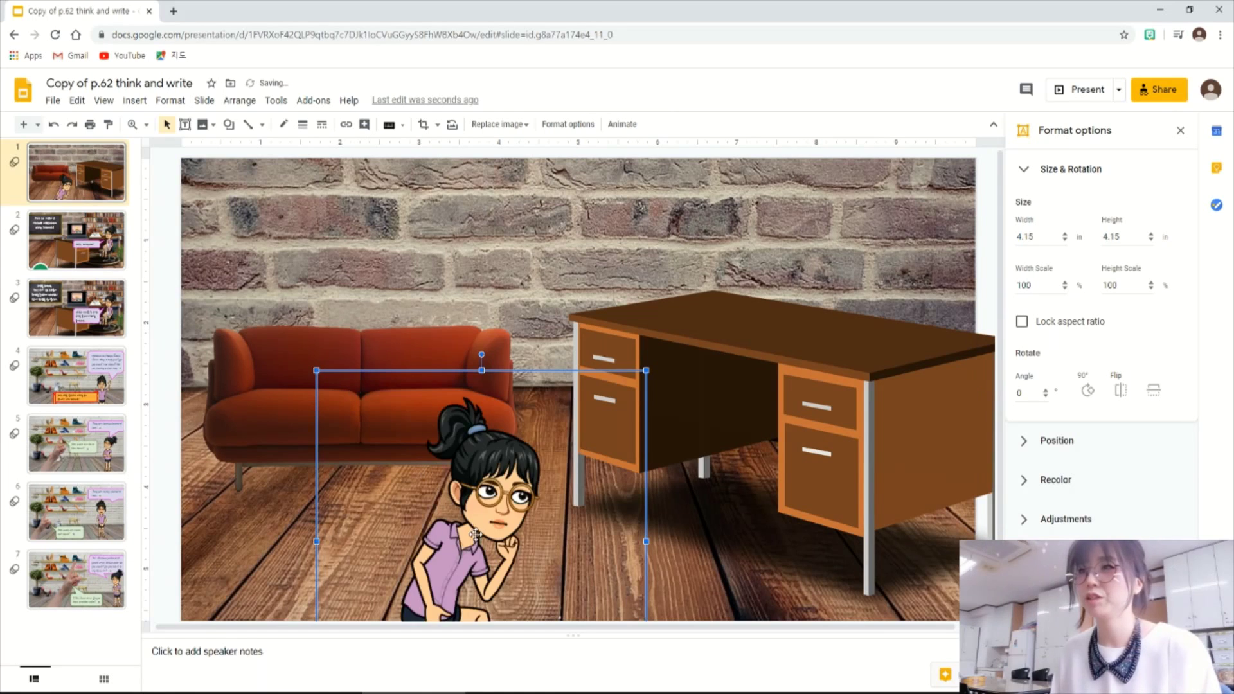
{"action": "left_click_drag", "start_coordinate": [517, 571], "coordinate": [322, 340]}
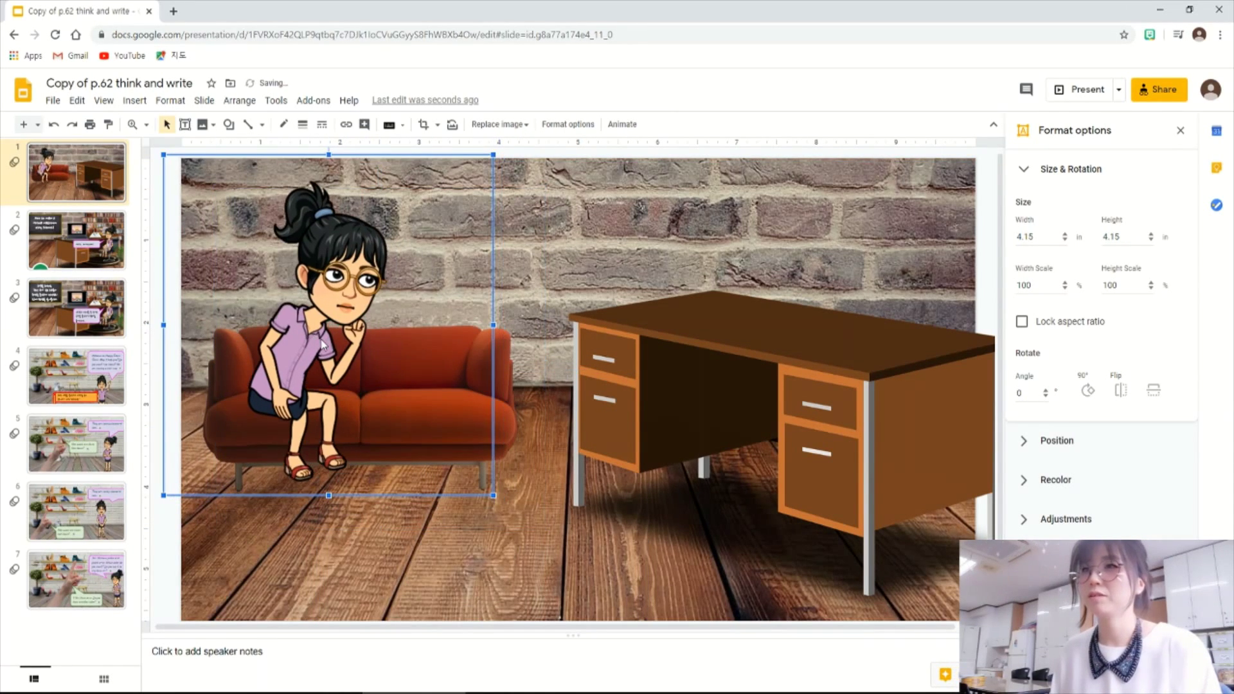
{"action": "left_click", "coordinate": [753, 502]}
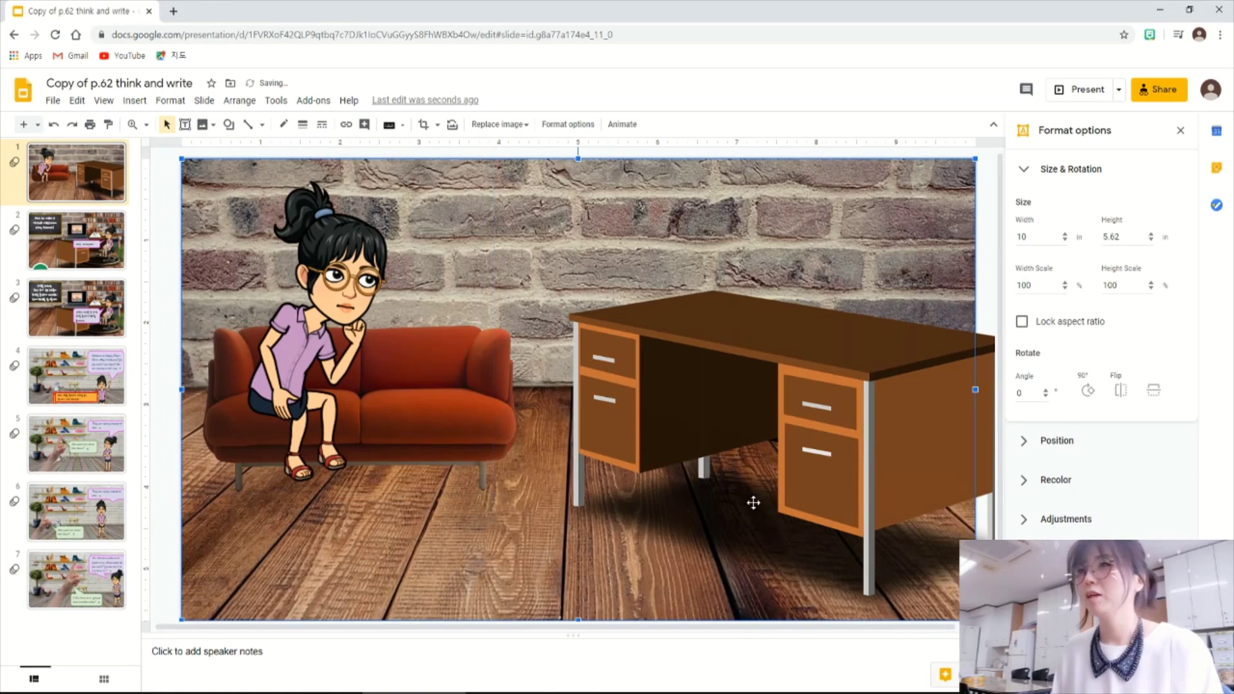
{"action": "left_click", "coordinate": [141, 103]}
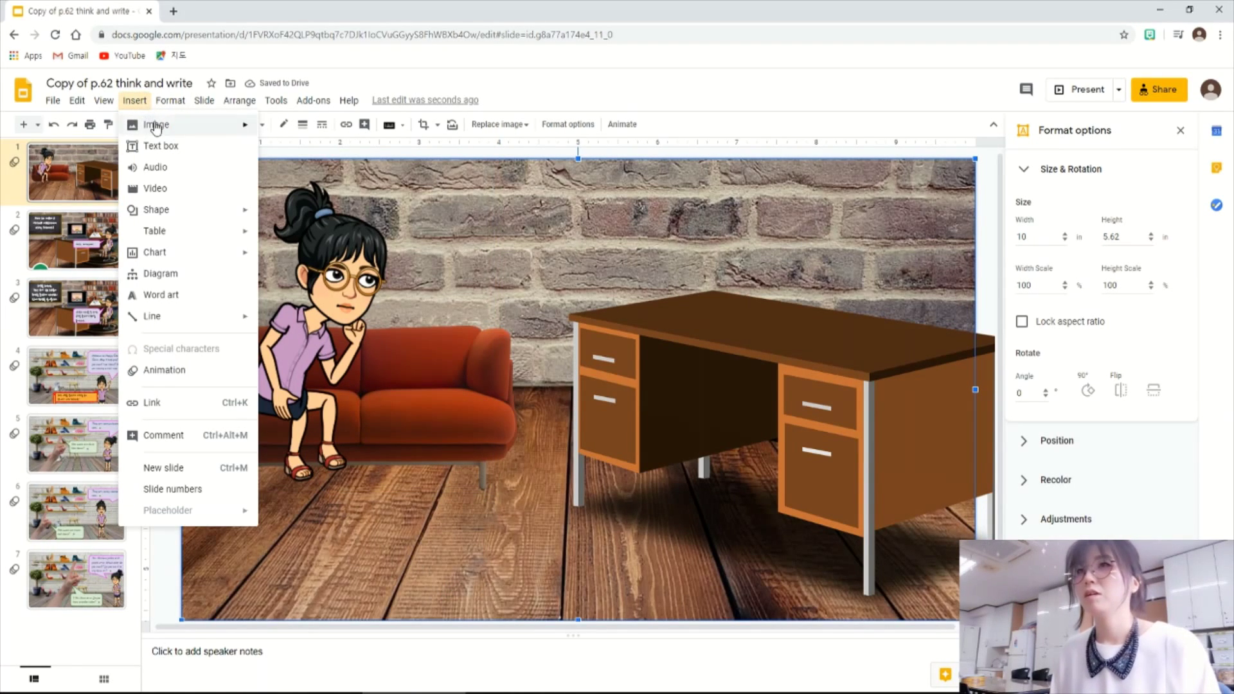
Step: Search the web images for 'tv transparent' after a misspelled desk search
{"action": "mouse_move", "coordinate": [154, 125]}
{"action": "left_click", "coordinate": [270, 148]}
{"action": "type", "text": "desk transparetn"}
{"action": "key", "text": "Return"}
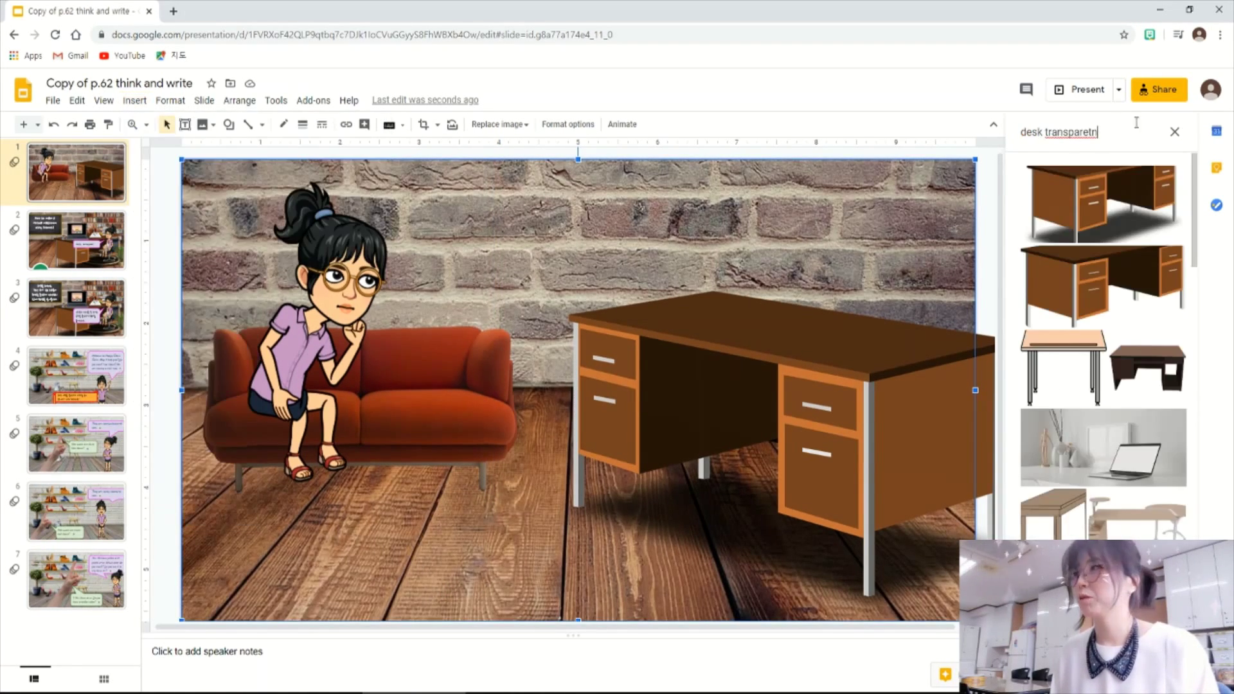
{"action": "key", "text": "BackSpace"}
{"action": "key", "text": "BackSpace"}
{"action": "key", "text": "BackSpace"}
{"action": "key", "text": "BackSpace"}
{"action": "key", "text": "BackSpace"}
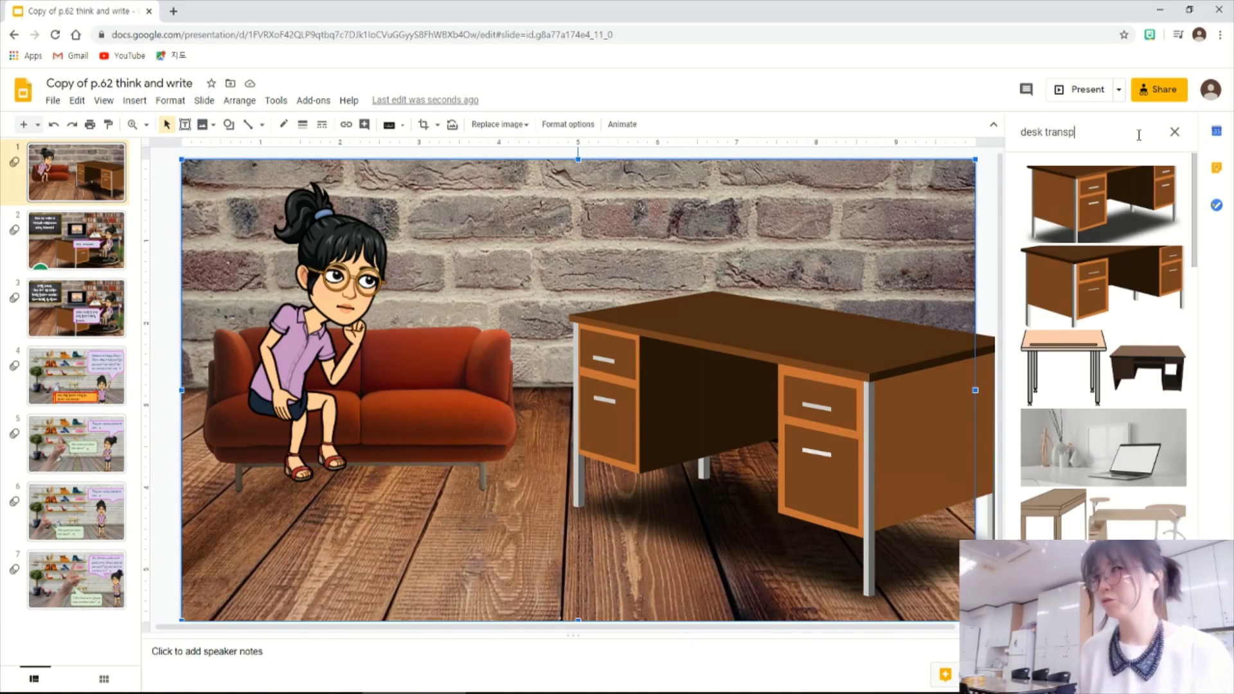
{"action": "key", "text": "BackSpace"}
{"action": "key", "text": "BackSpace"}
{"action": "key", "text": "BackSpace"}
{"action": "key", "text": "BackSpace"}
{"action": "key", "text": "BackSpace"}
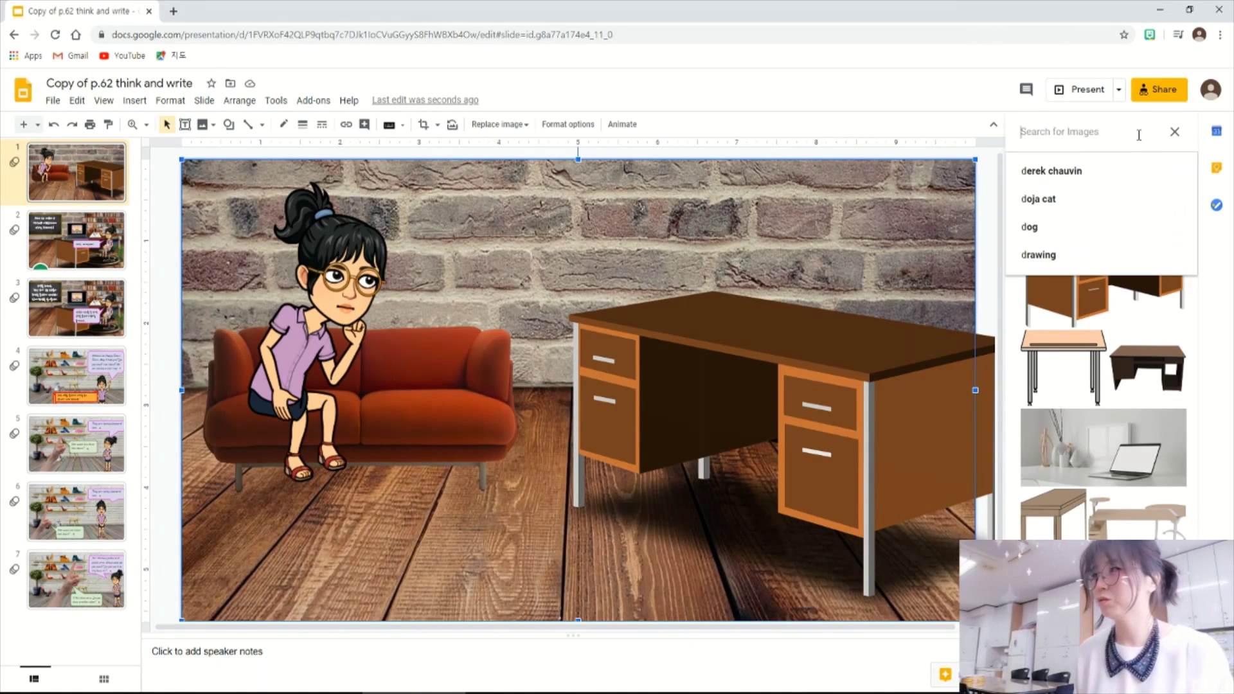
{"action": "type", "text": "tv transparent"}
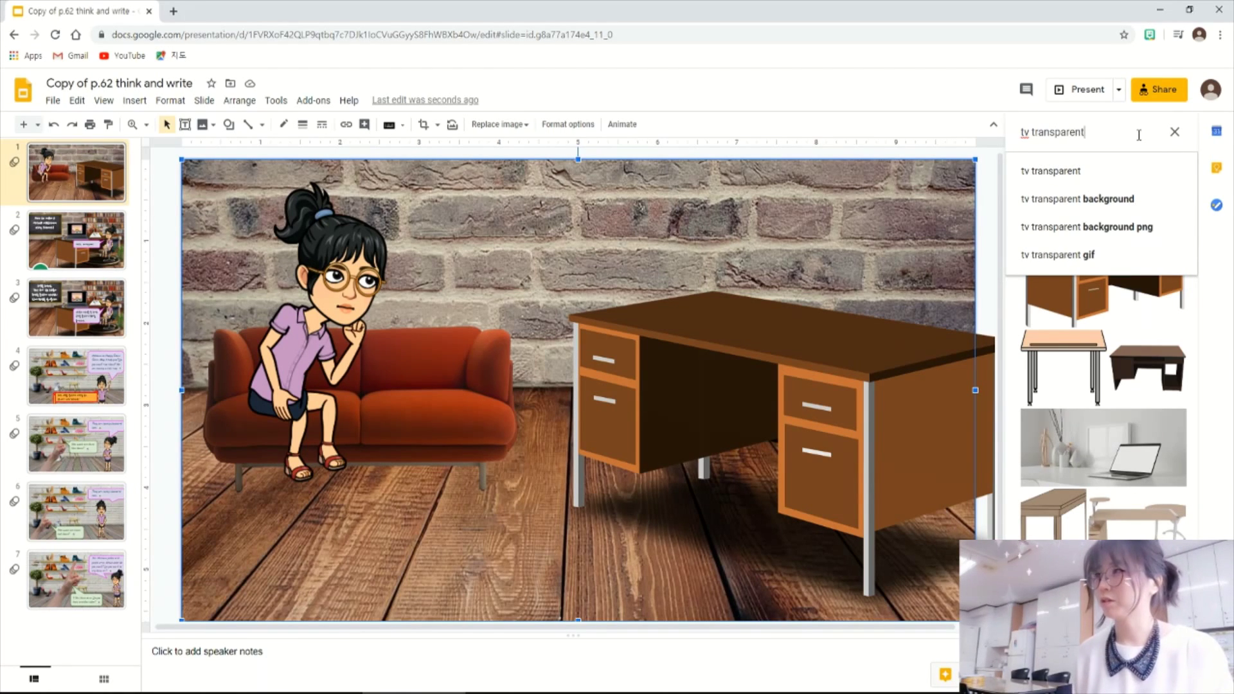
{"action": "key", "text": "Return"}
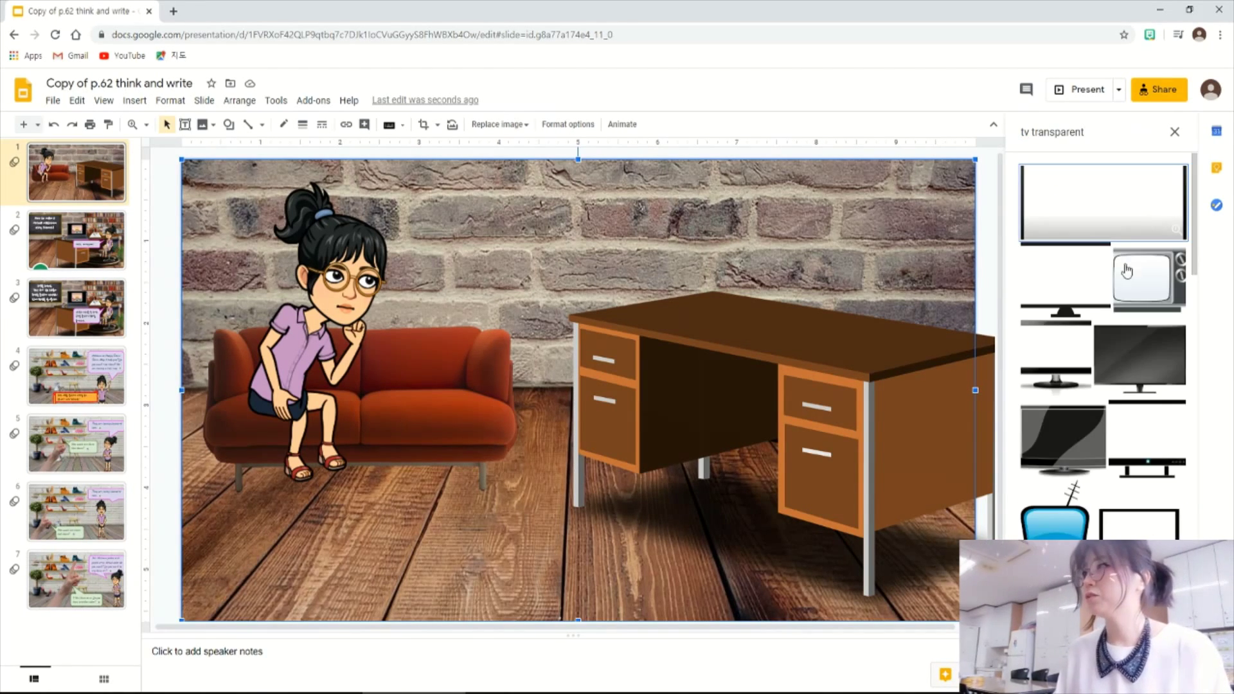
{"action": "scroll", "coordinate": [1137, 385], "scroll_direction": "down", "scroll_amount": 5}
{"action": "scroll", "coordinate": [1141, 439], "scroll_direction": "down", "scroll_amount": 5}
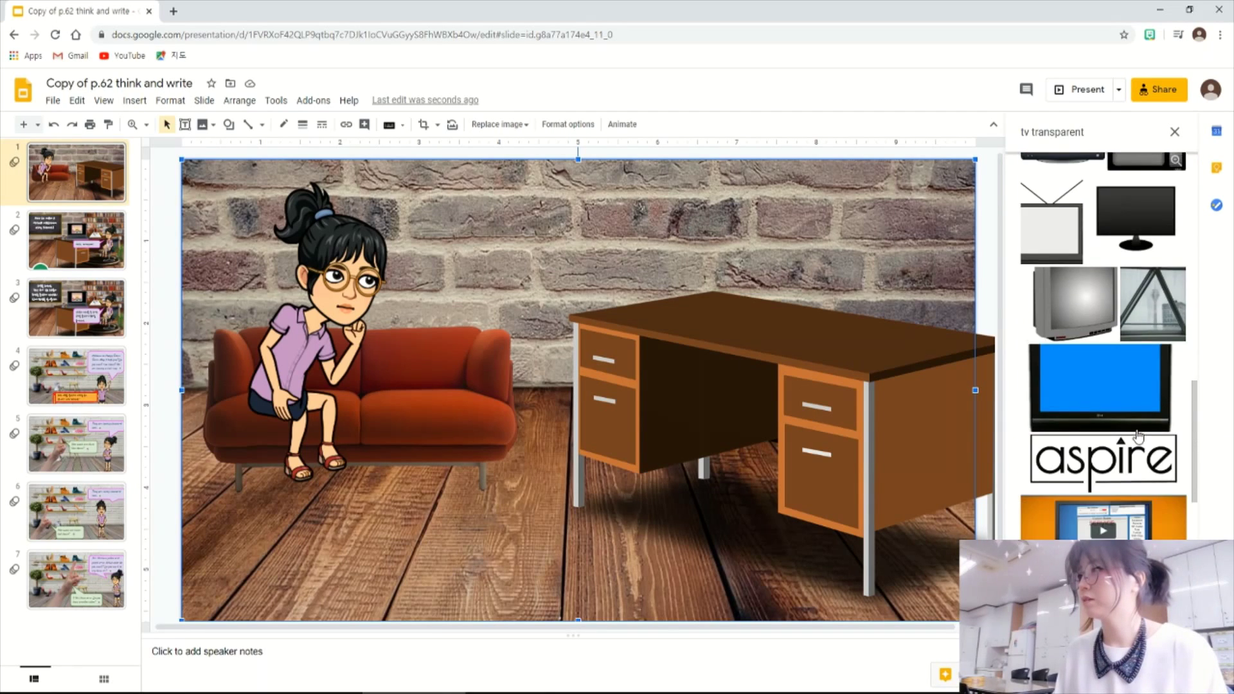
{"action": "scroll", "coordinate": [1139, 436], "scroll_direction": "up", "scroll_amount": 4}
{"action": "scroll", "coordinate": [1138, 434], "scroll_direction": "up", "scroll_amount": 5}
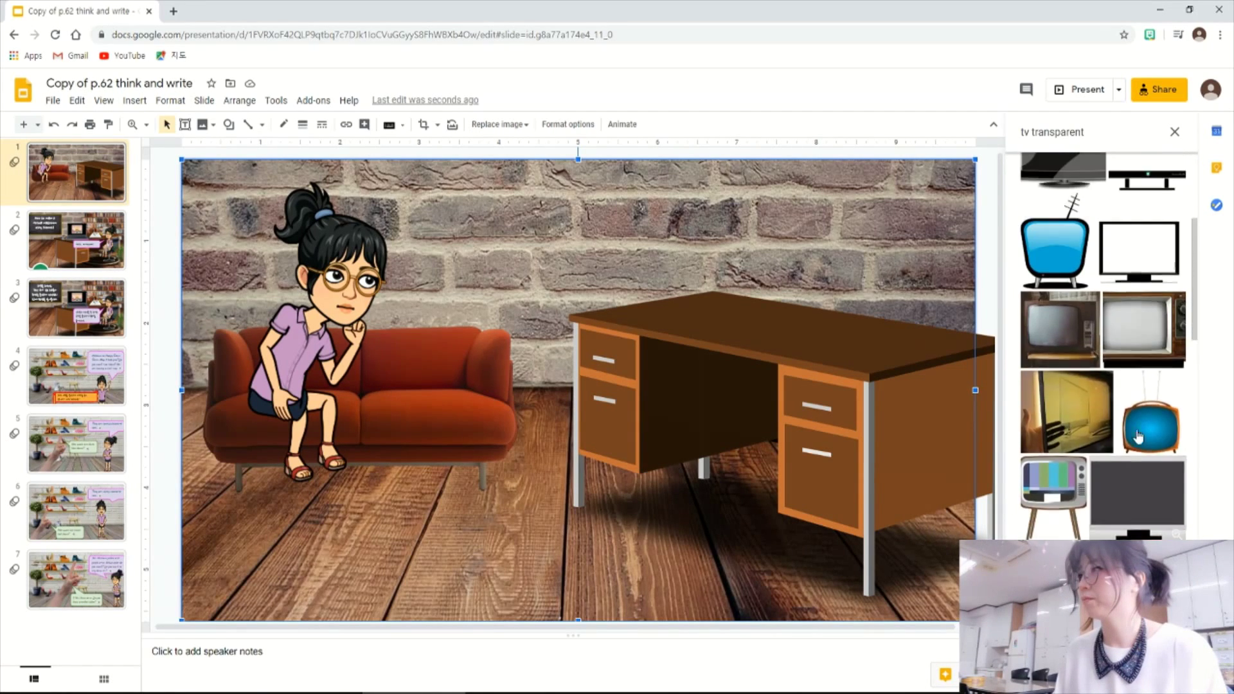
Step: Add a vintage TV image, shrink it, and set it on top of the desk
{"action": "left_click_drag", "start_coordinate": [1152, 431], "coordinate": [721, 233]}
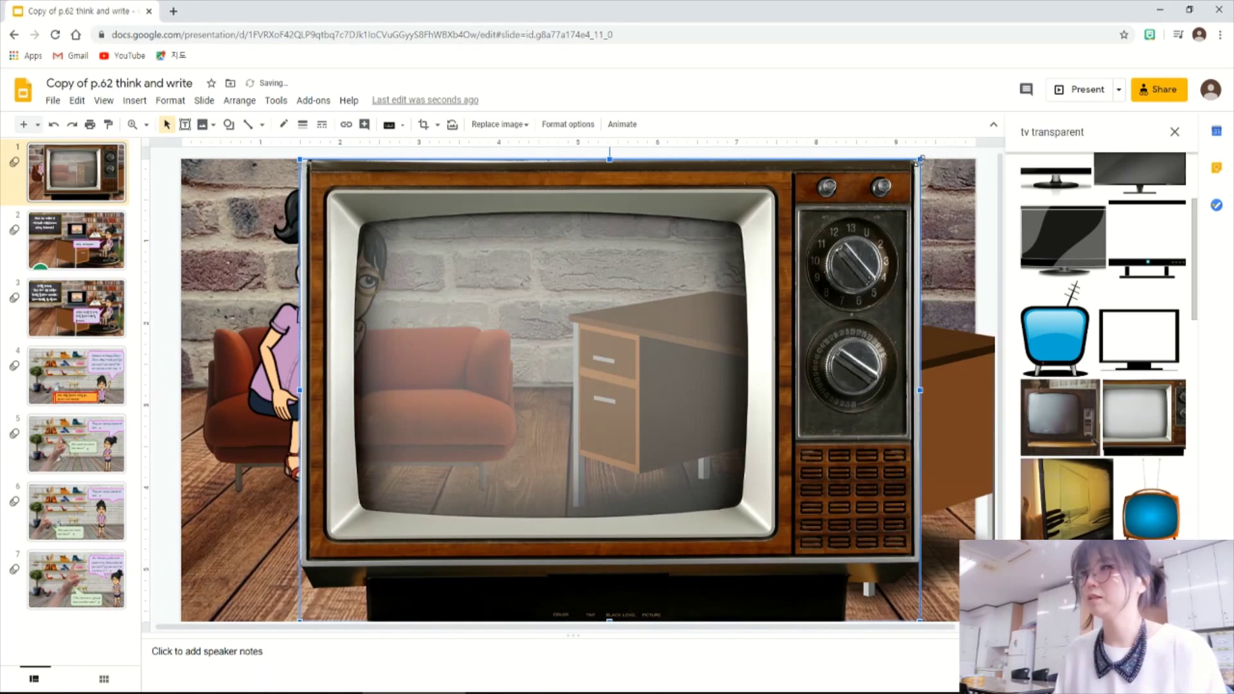
{"action": "left_click_drag", "start_coordinate": [920, 158], "coordinate": [546, 437]}
{"action": "left_click_drag", "start_coordinate": [457, 522], "coordinate": [847, 250]}
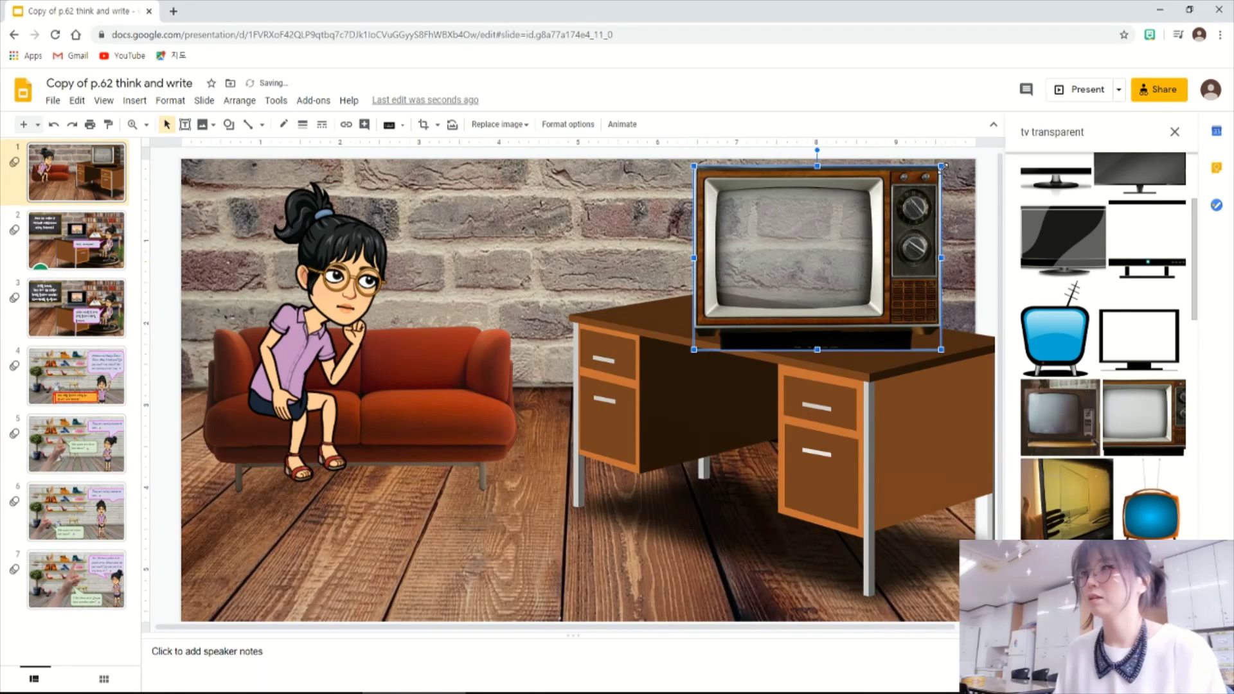
{"action": "left_click_drag", "start_coordinate": [942, 165], "coordinate": [917, 182]}
{"action": "left_click_drag", "start_coordinate": [852, 268], "coordinate": [853, 261]}
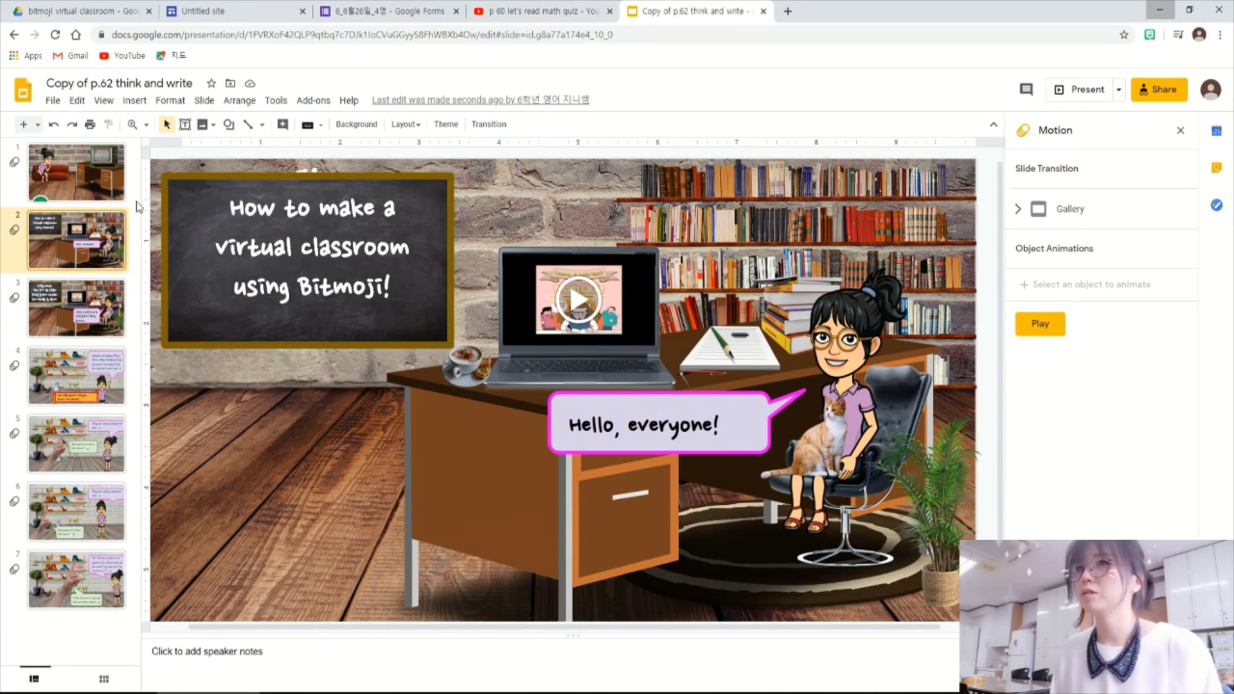
Step: Copy the web address of the 'p 60 let's read math quiz' YouTube video
{"action": "left_click", "coordinate": [522, 14]}
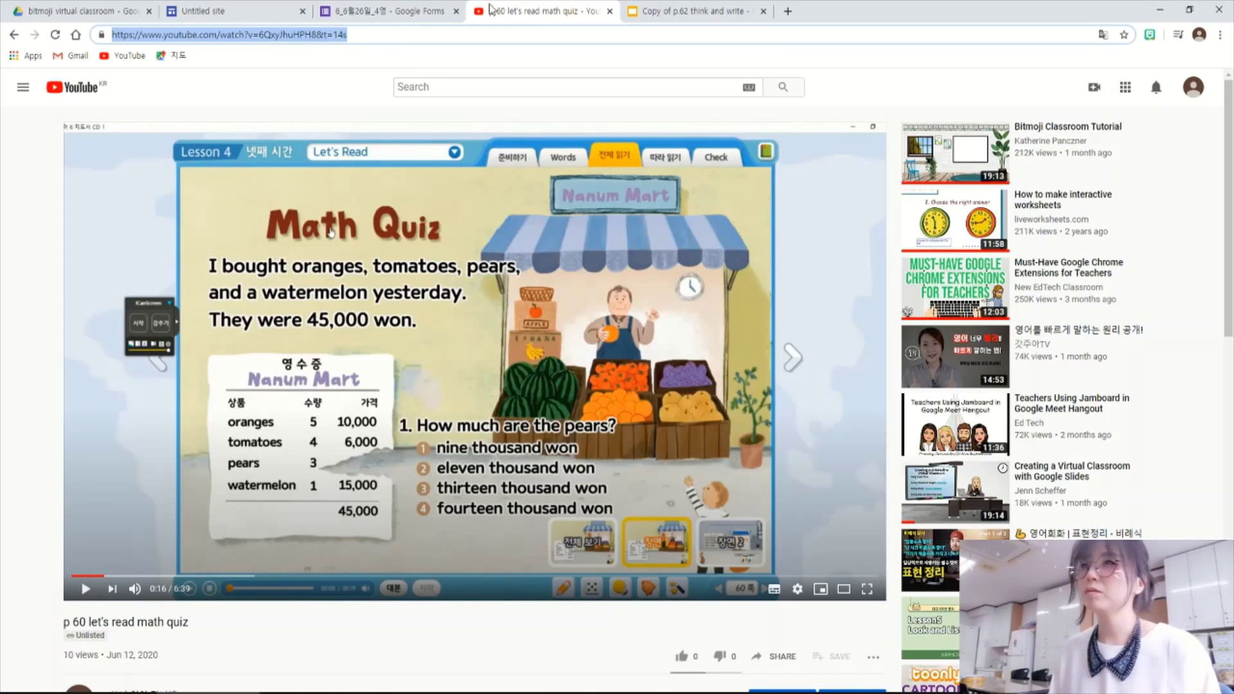
{"action": "left_click", "coordinate": [537, 38]}
{"action": "left_click_drag", "start_coordinate": [448, 42], "coordinate": [113, 37]}
{"action": "key", "text": "ctrl+c"}
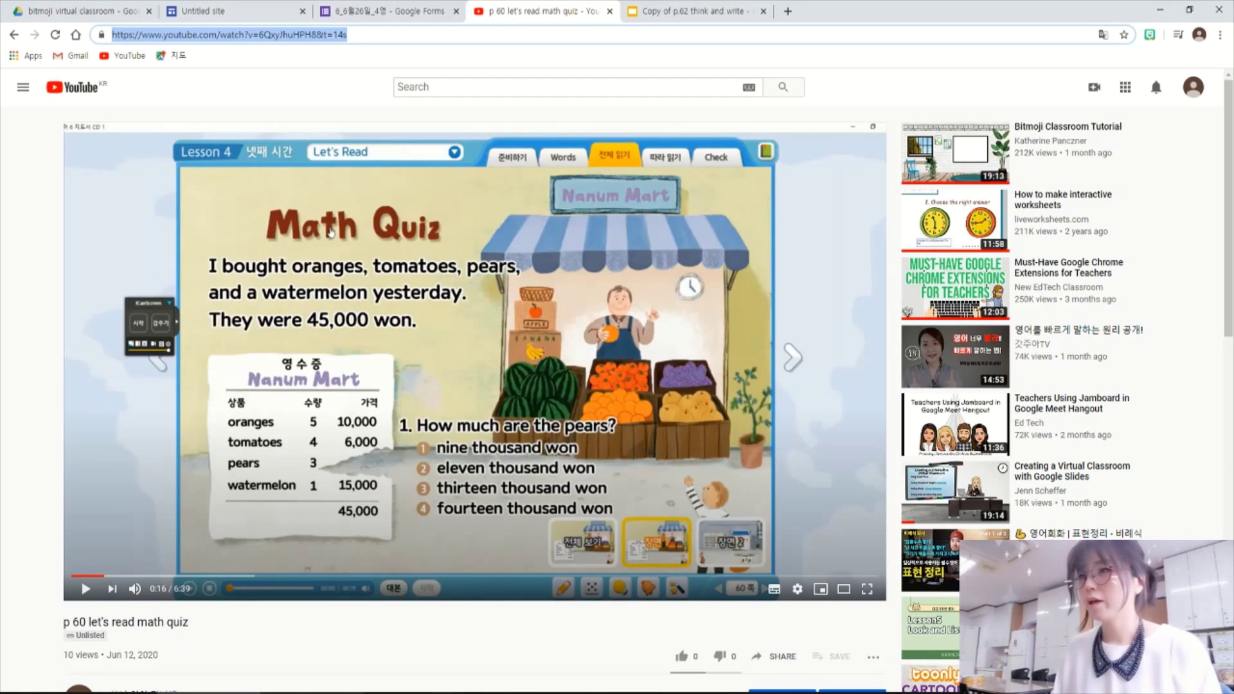
Step: Embed the copied 'p 60 let's read math quiz' YouTube video on slide 1
{"action": "key", "text": "alt+Tab"}
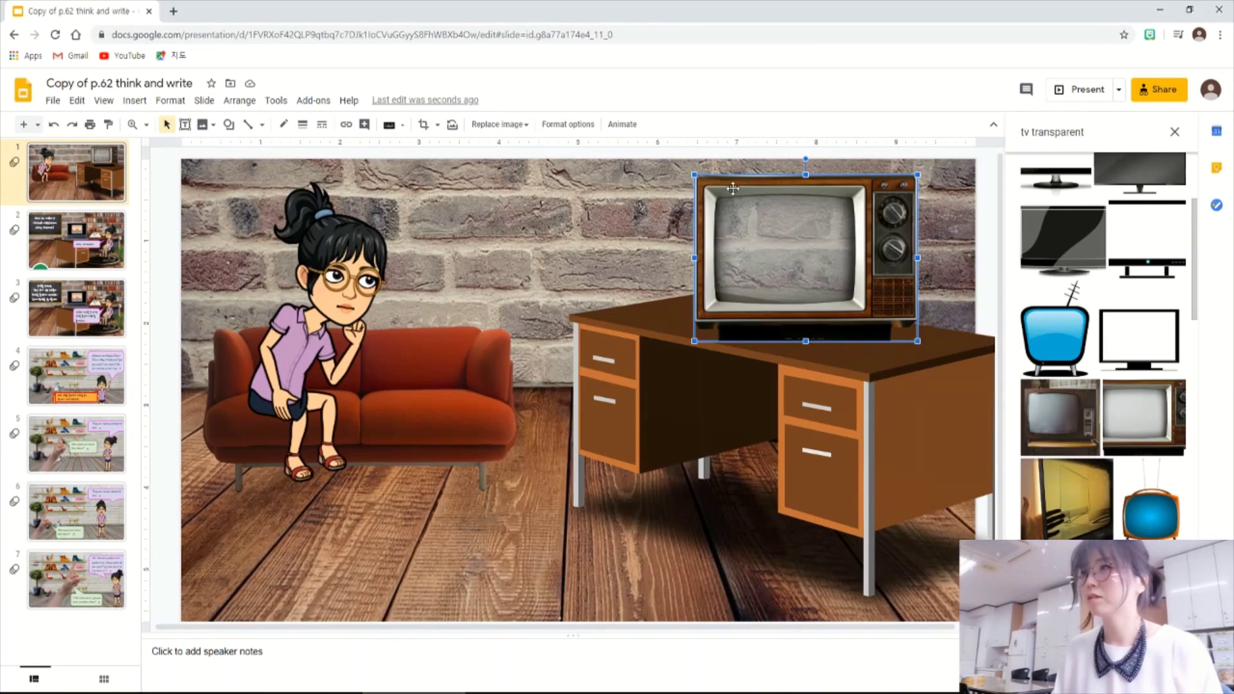
{"action": "left_click", "coordinate": [134, 100]}
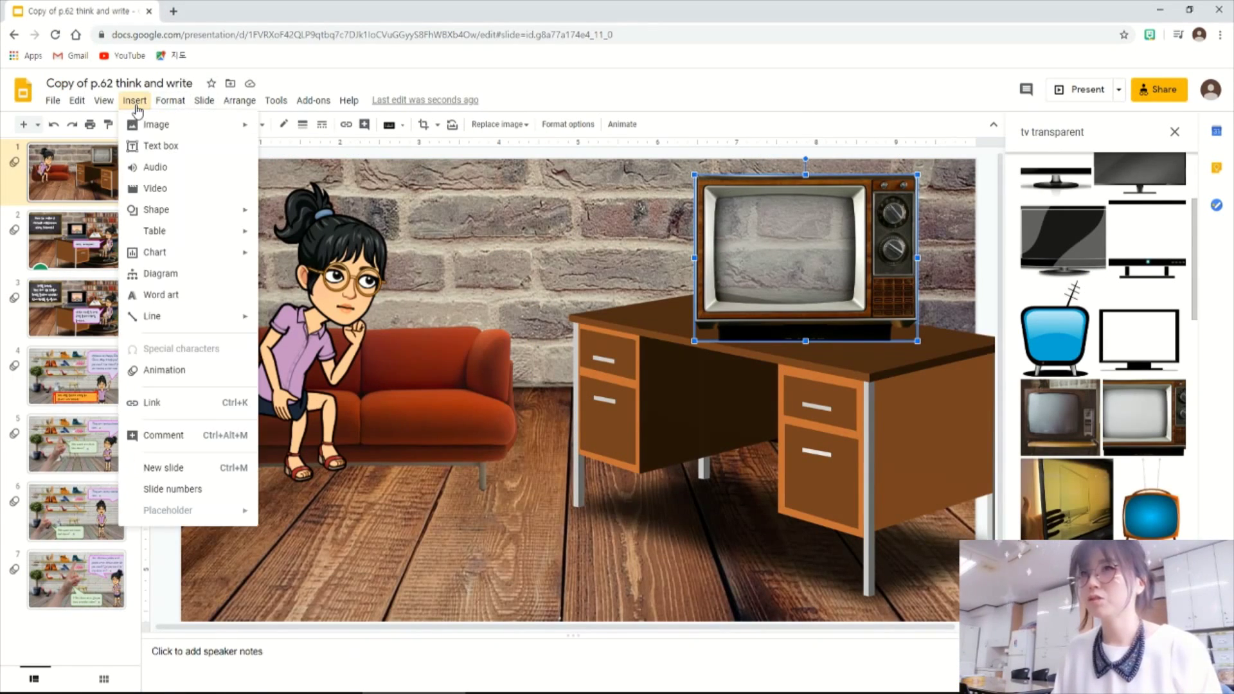
{"action": "left_click", "coordinate": [150, 188]}
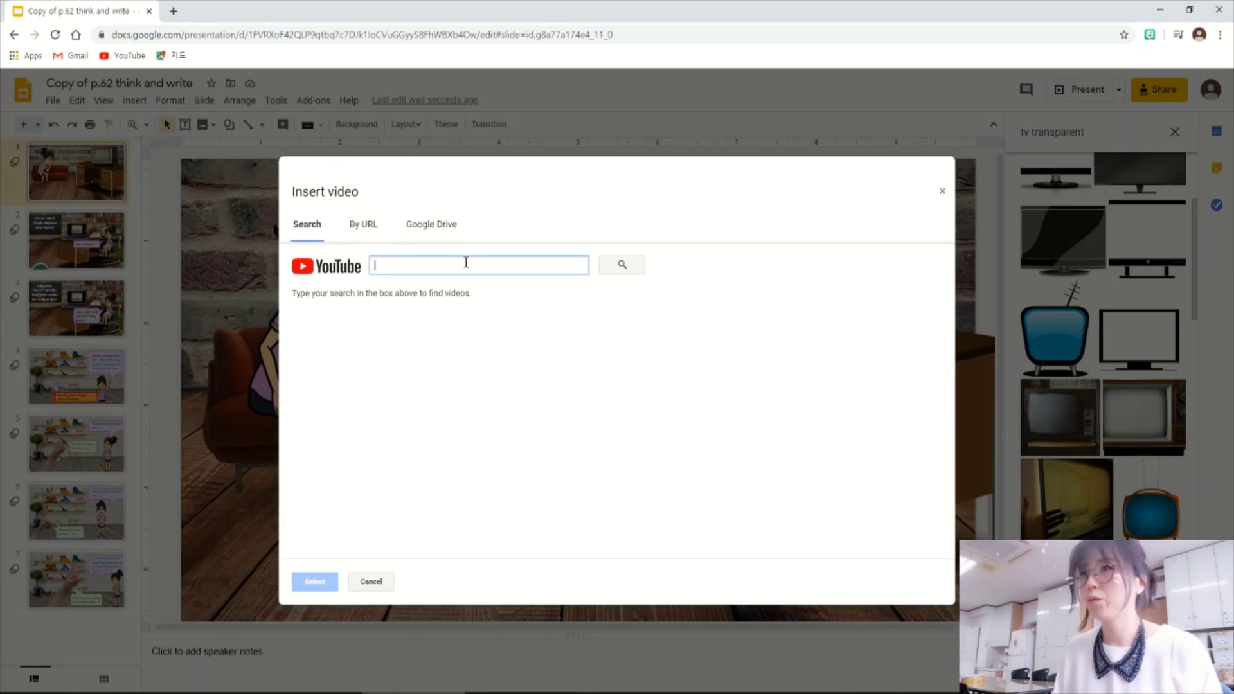
{"action": "key", "text": "ctrl+v"}
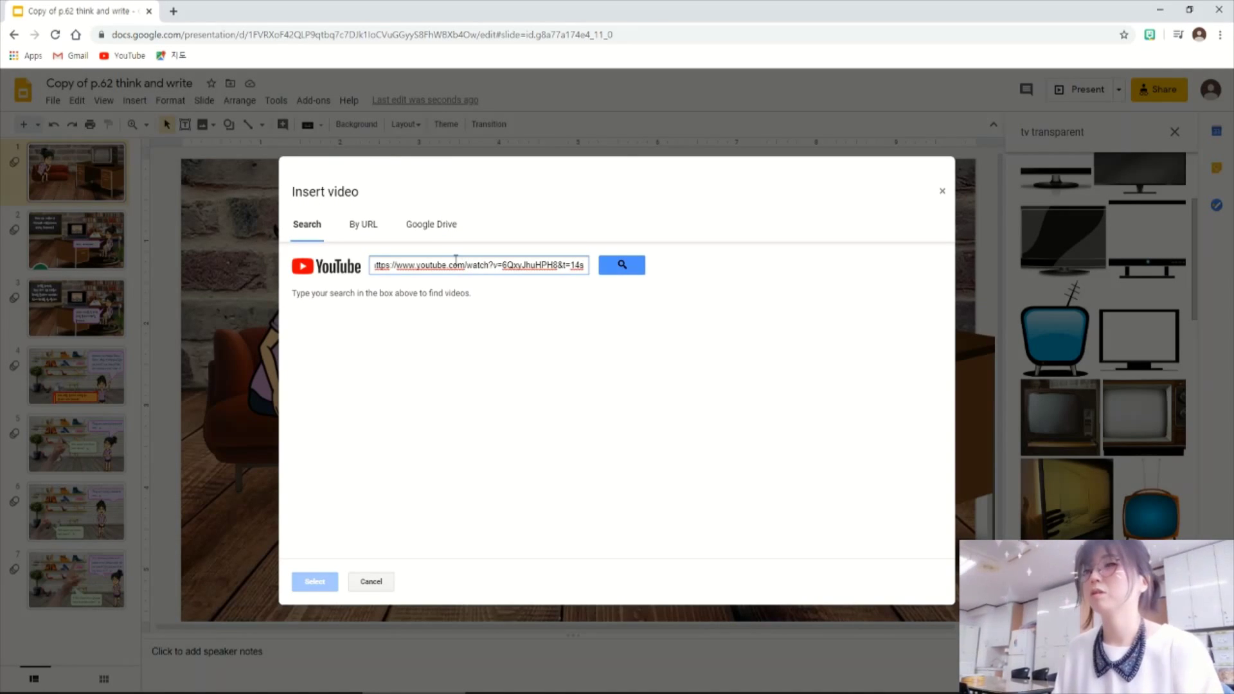
{"action": "left_click", "coordinate": [621, 265]}
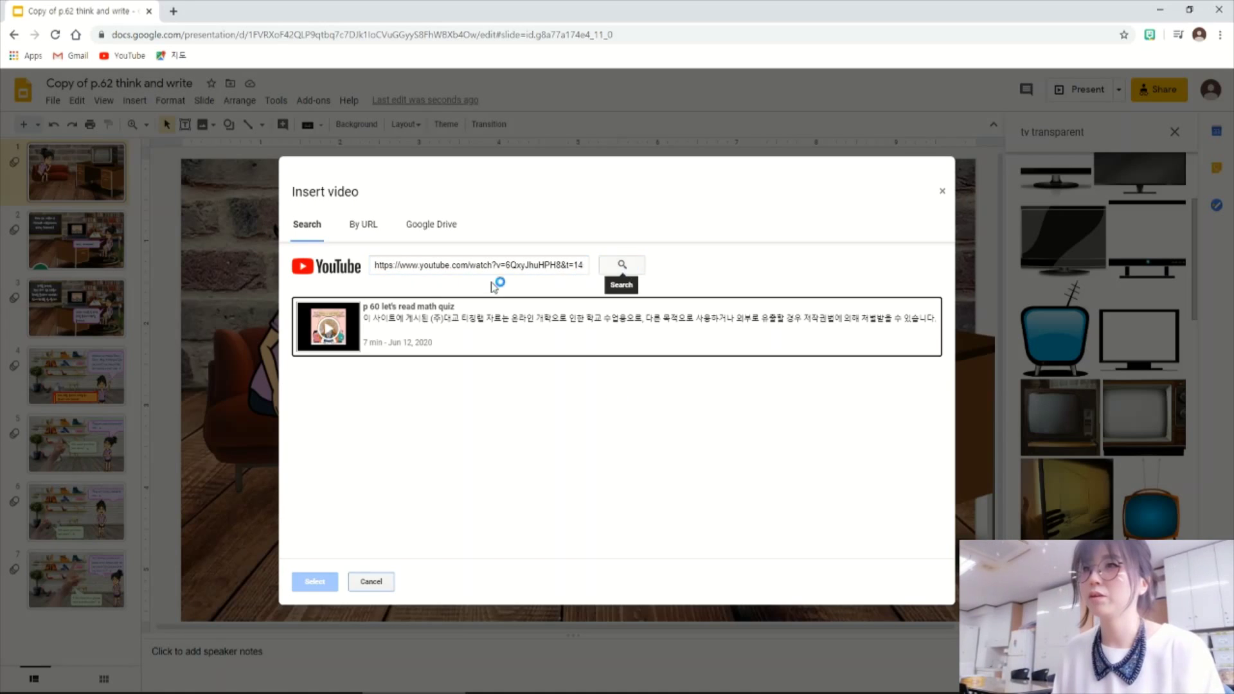
{"action": "left_click", "coordinate": [392, 342]}
{"action": "left_click", "coordinate": [314, 582]}
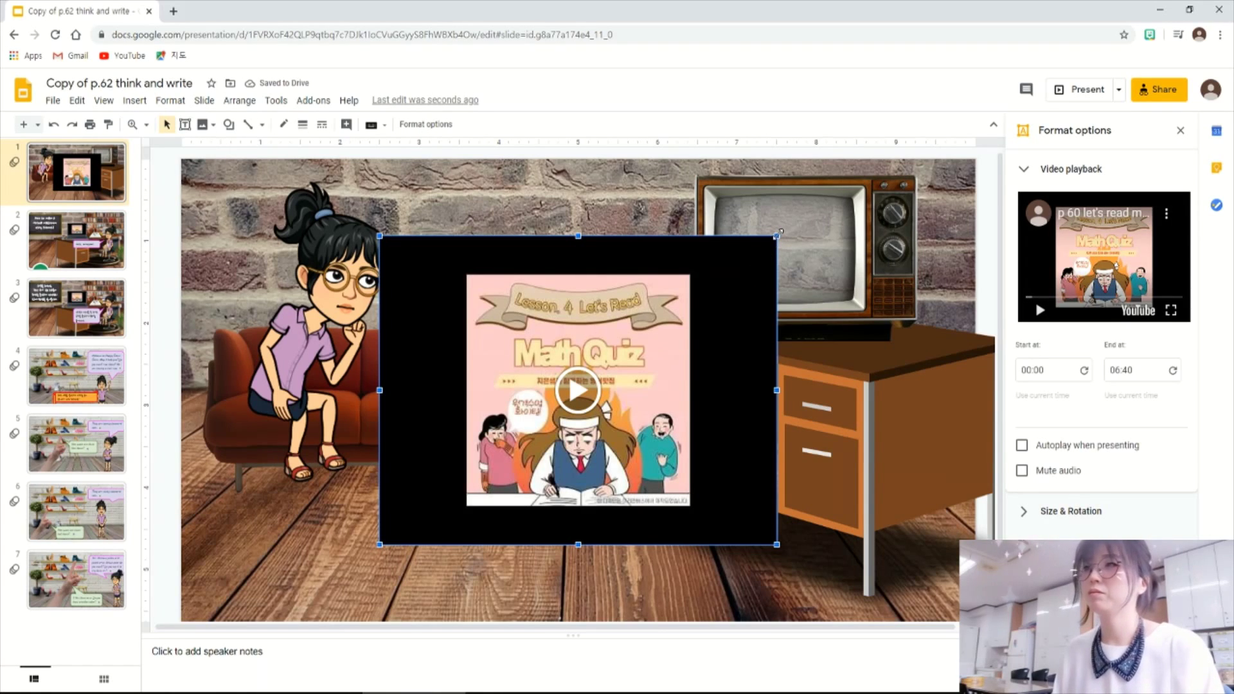
Step: Shrink the math quiz video and fit it over the vintage TV's screen
{"action": "left_click_drag", "start_coordinate": [778, 234], "coordinate": [536, 424]}
{"action": "left_click_drag", "start_coordinate": [486, 479], "coordinate": [814, 252]}
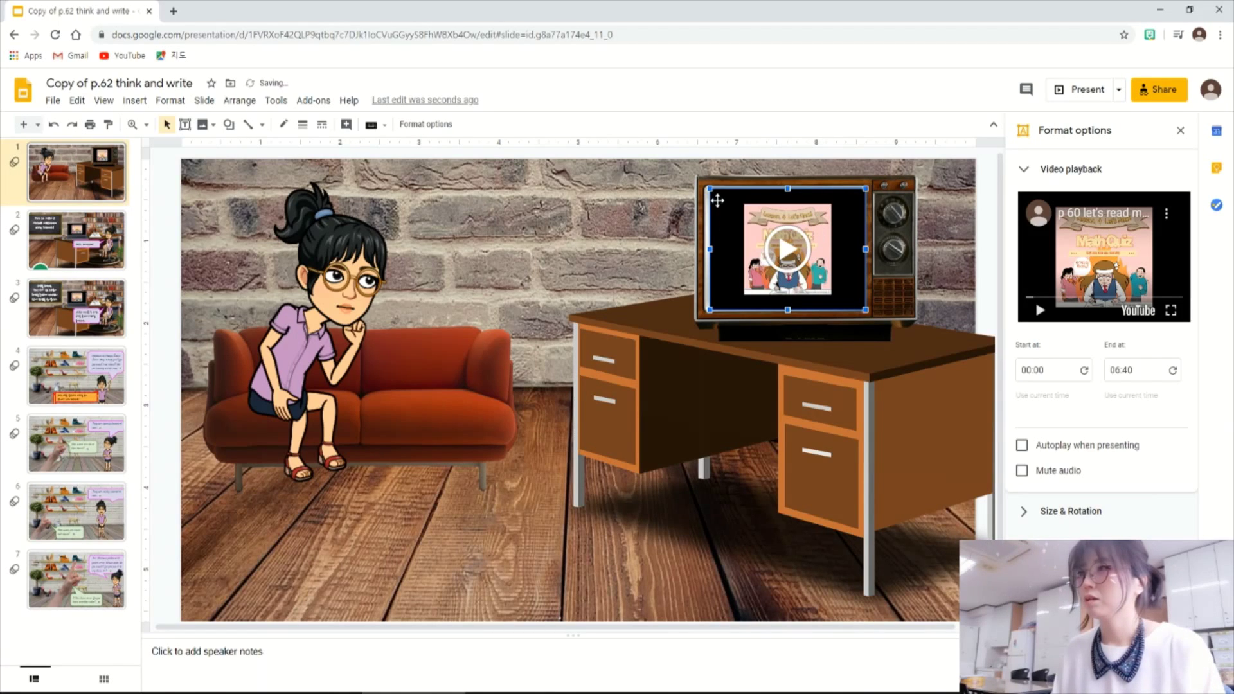
{"action": "left_click_drag", "start_coordinate": [724, 207], "coordinate": [715, 207]}
{"action": "left_click", "coordinate": [628, 432]}
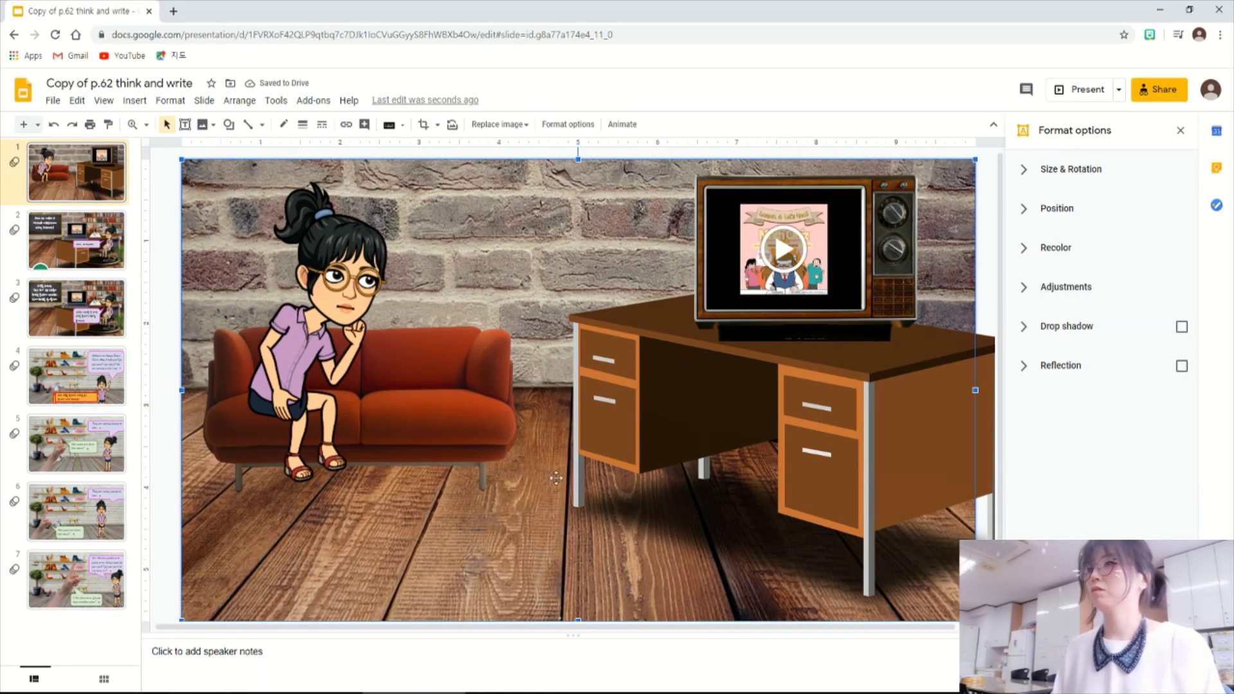
{"action": "left_click", "coordinate": [822, 251]}
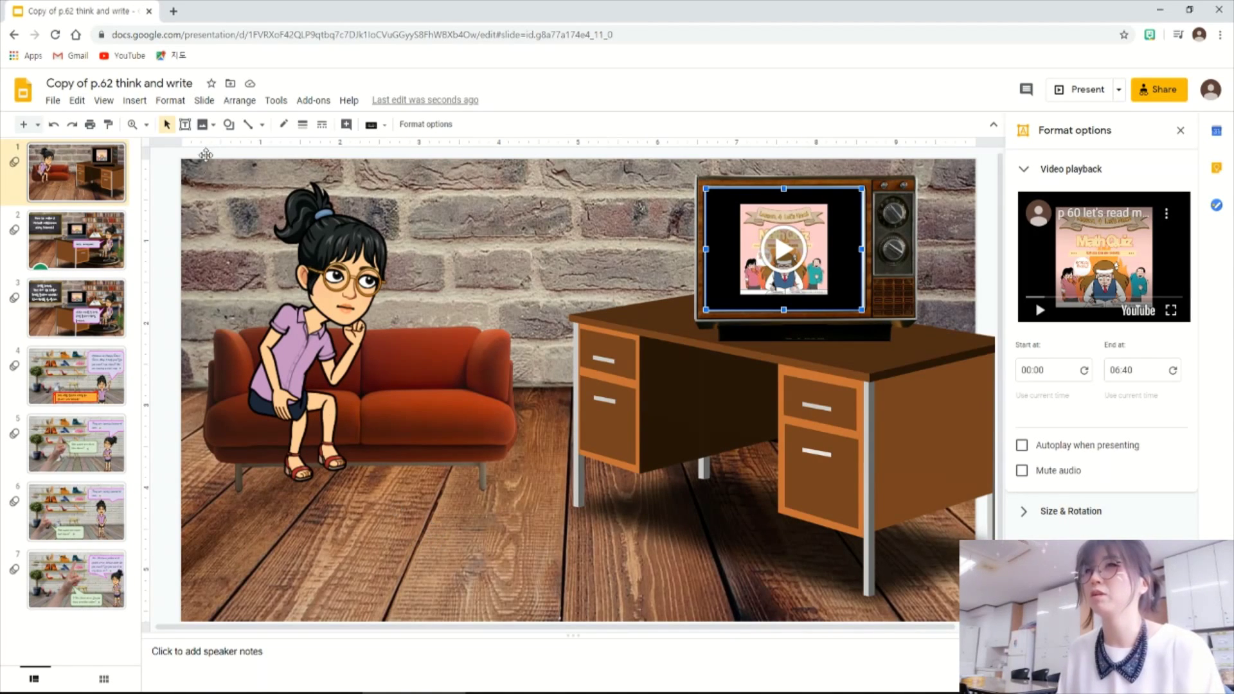
Step: Change the web image search from tv to notebook transparent images
{"action": "left_click", "coordinate": [135, 100]}
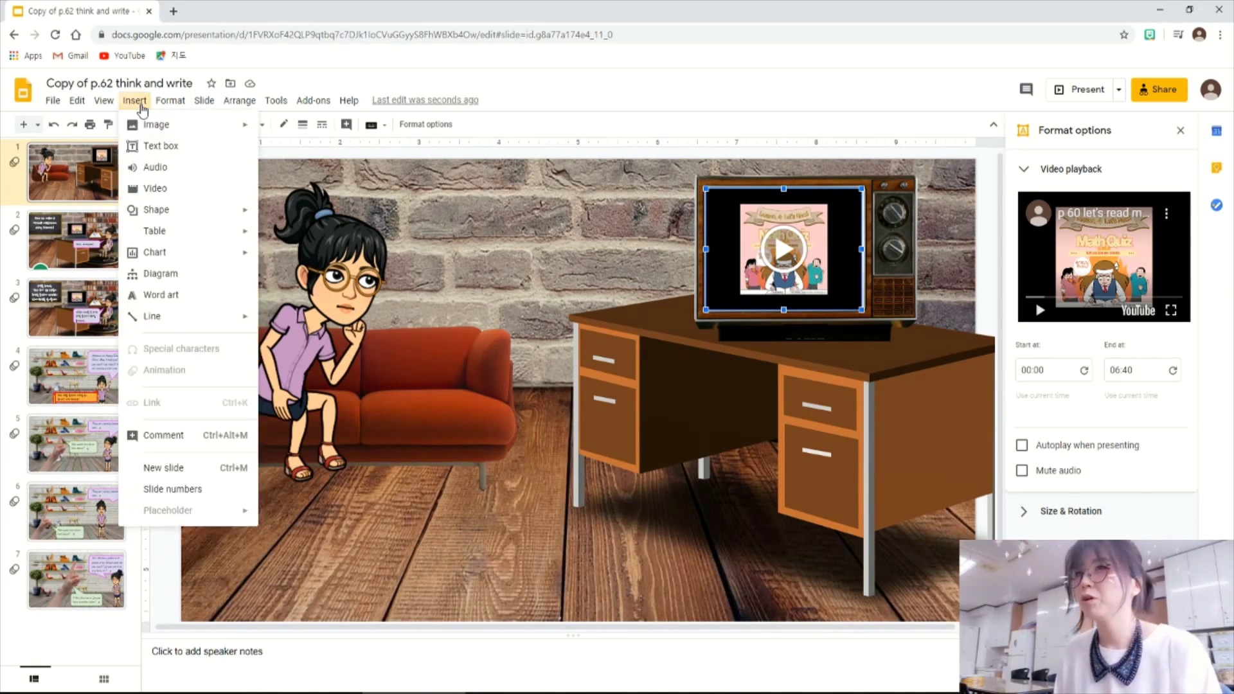
{"action": "mouse_move", "coordinate": [224, 133]}
{"action": "left_click", "coordinate": [315, 150]}
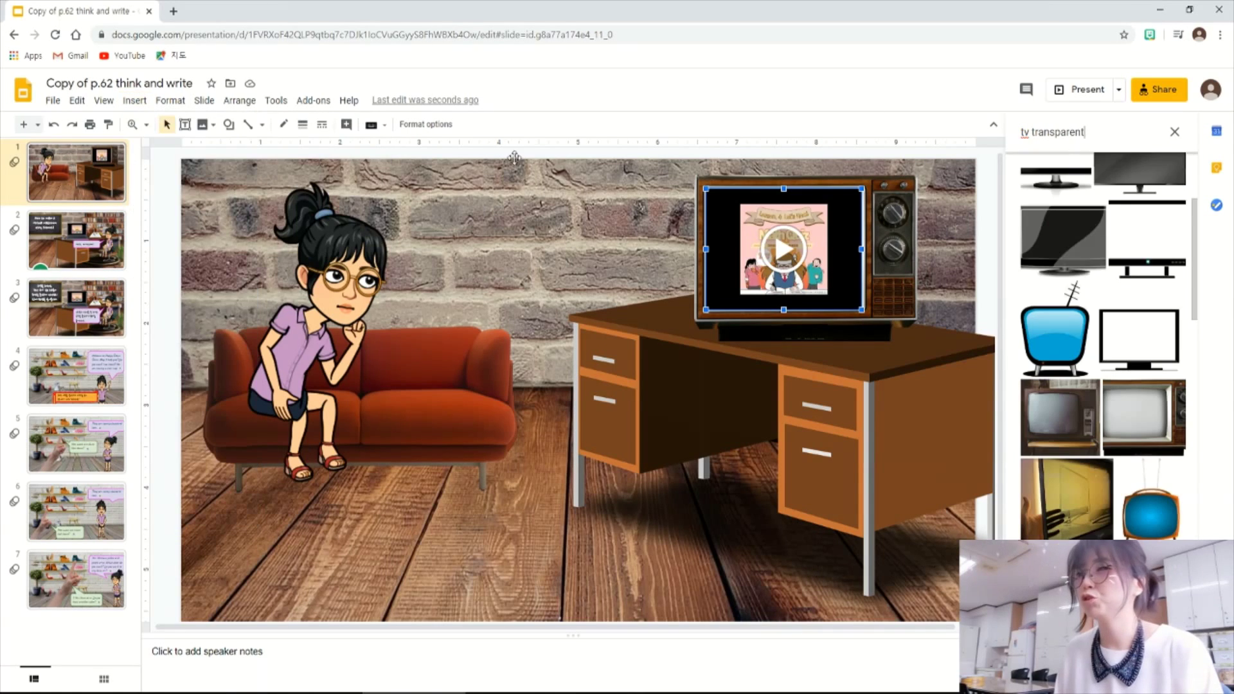
{"action": "left_click", "coordinate": [1020, 122]}
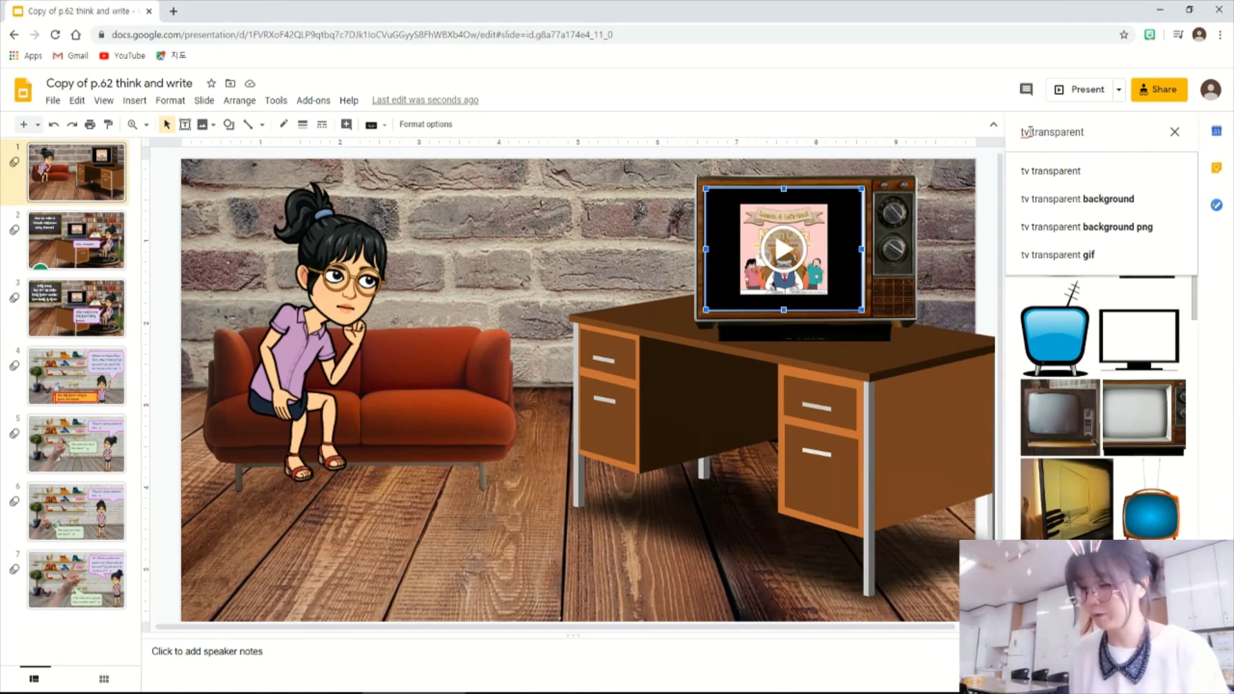
{"action": "key", "text": "BackSpace"}
{"action": "key", "text": "BackSpace"}
{"action": "type", "text": "ngtebook"}
{"action": "key", "text": "Return"}
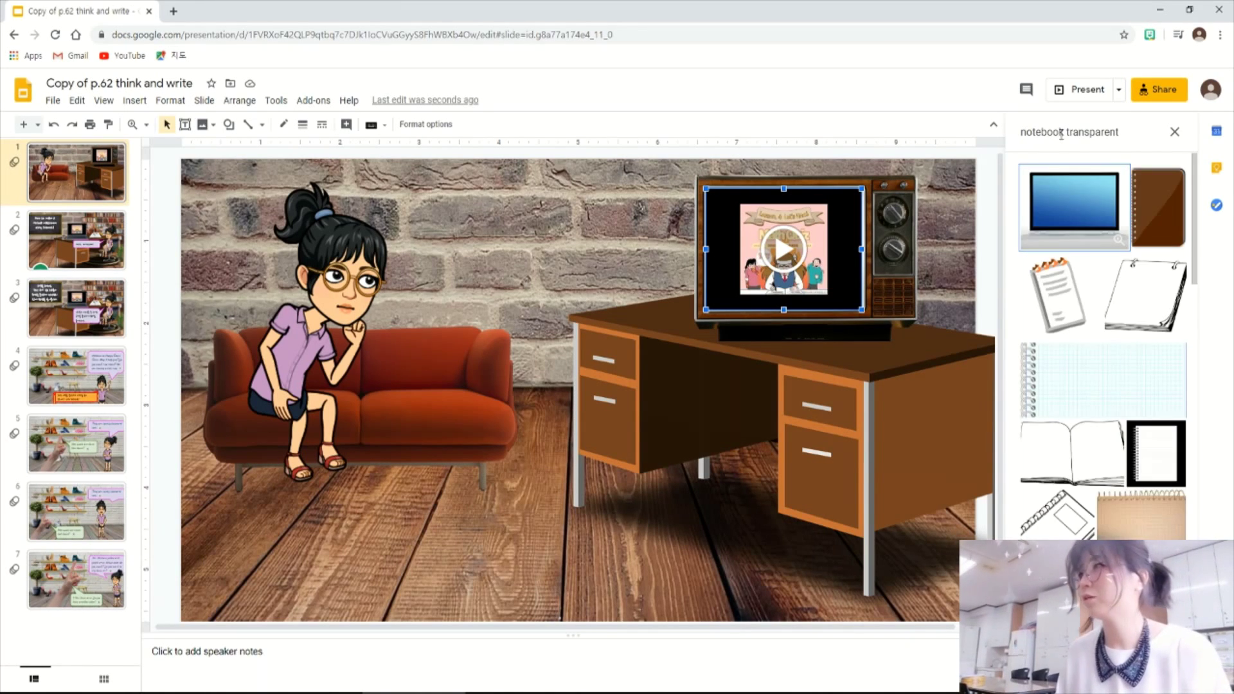
{"action": "scroll", "coordinate": [1112, 356], "scroll_direction": "down", "scroll_amount": 8}
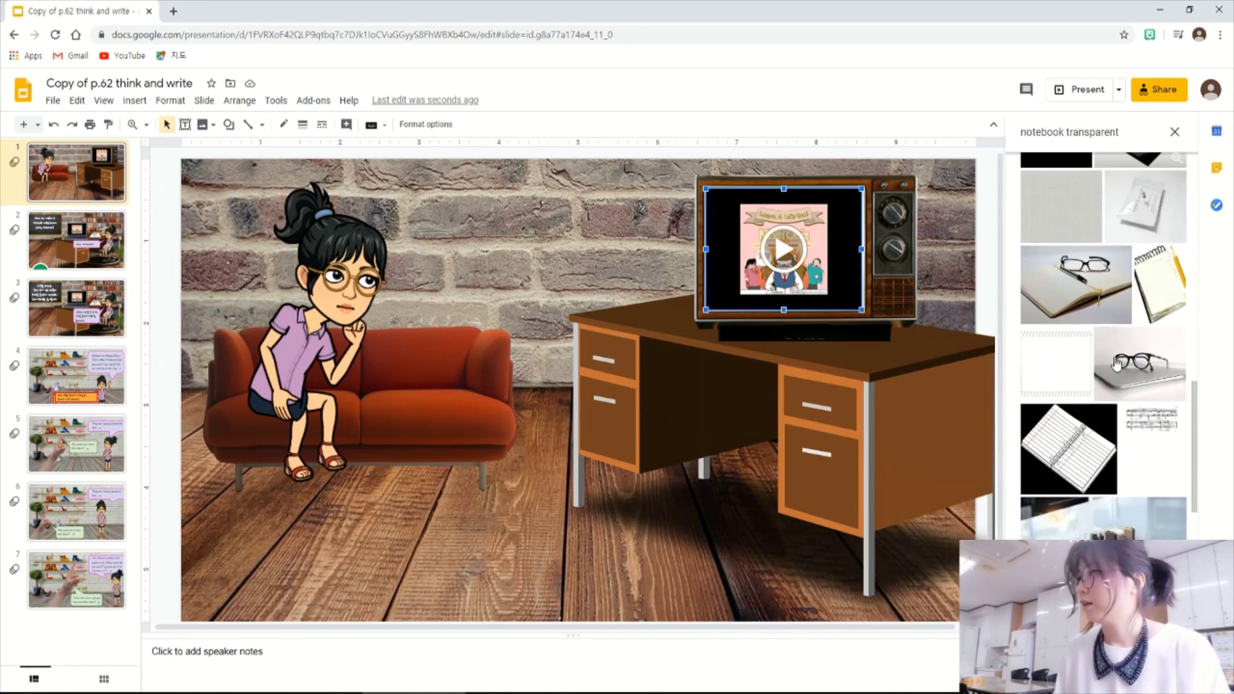
{"action": "scroll", "coordinate": [1116, 364], "scroll_direction": "down", "scroll_amount": 10}
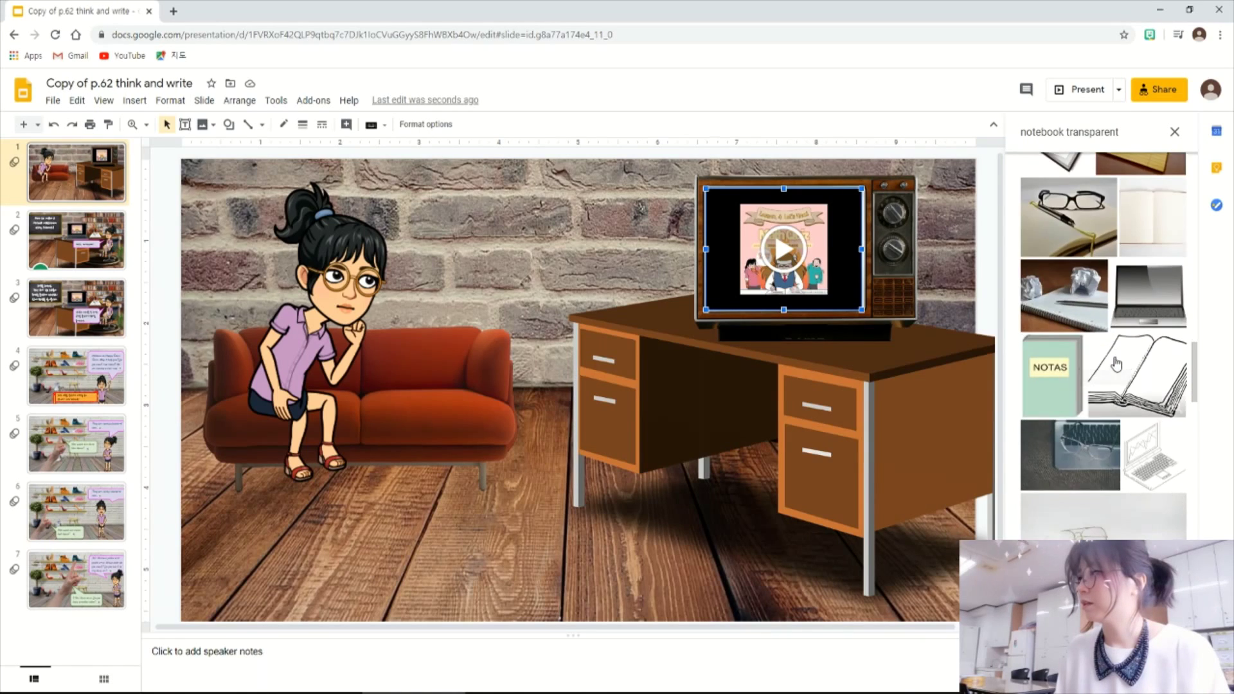
{"action": "scroll", "coordinate": [1116, 364], "scroll_direction": "down", "scroll_amount": 10}
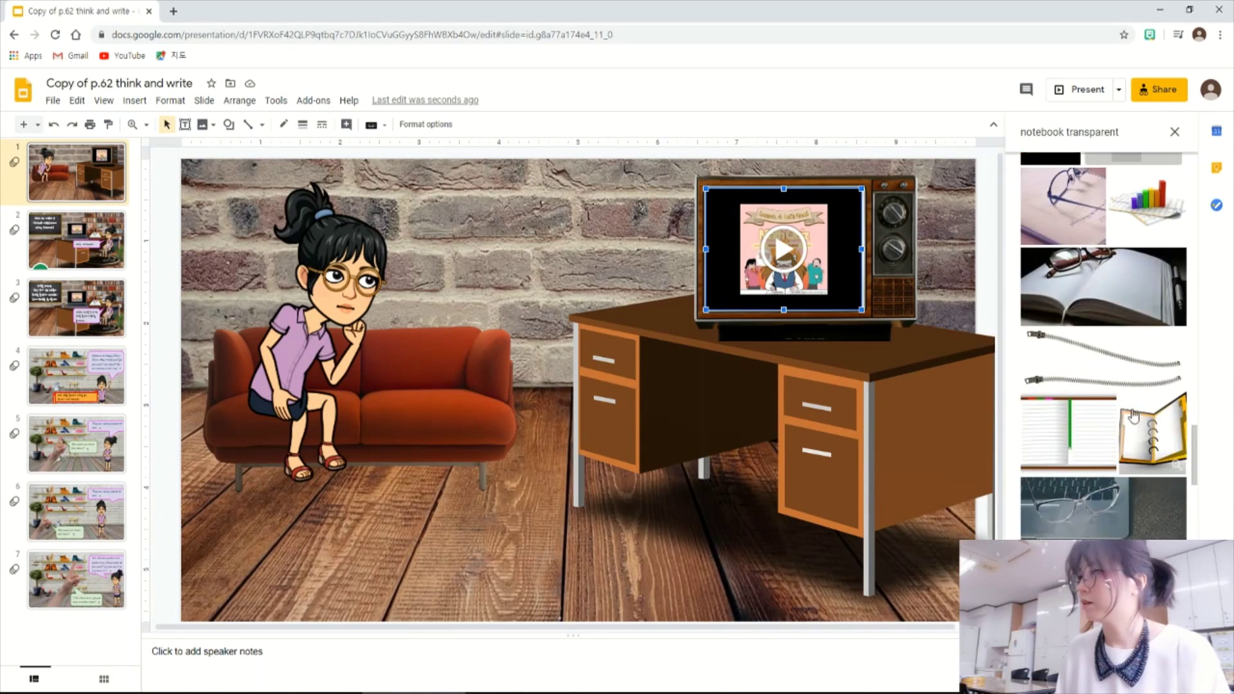
{"action": "scroll", "coordinate": [1135, 428], "scroll_direction": "down", "scroll_amount": 4}
Step: Add the notepad-with-pencil image and shrink it onto the couch beside the Bitmoji
{"action": "left_click_drag", "start_coordinate": [1103, 321], "coordinate": [409, 333]}
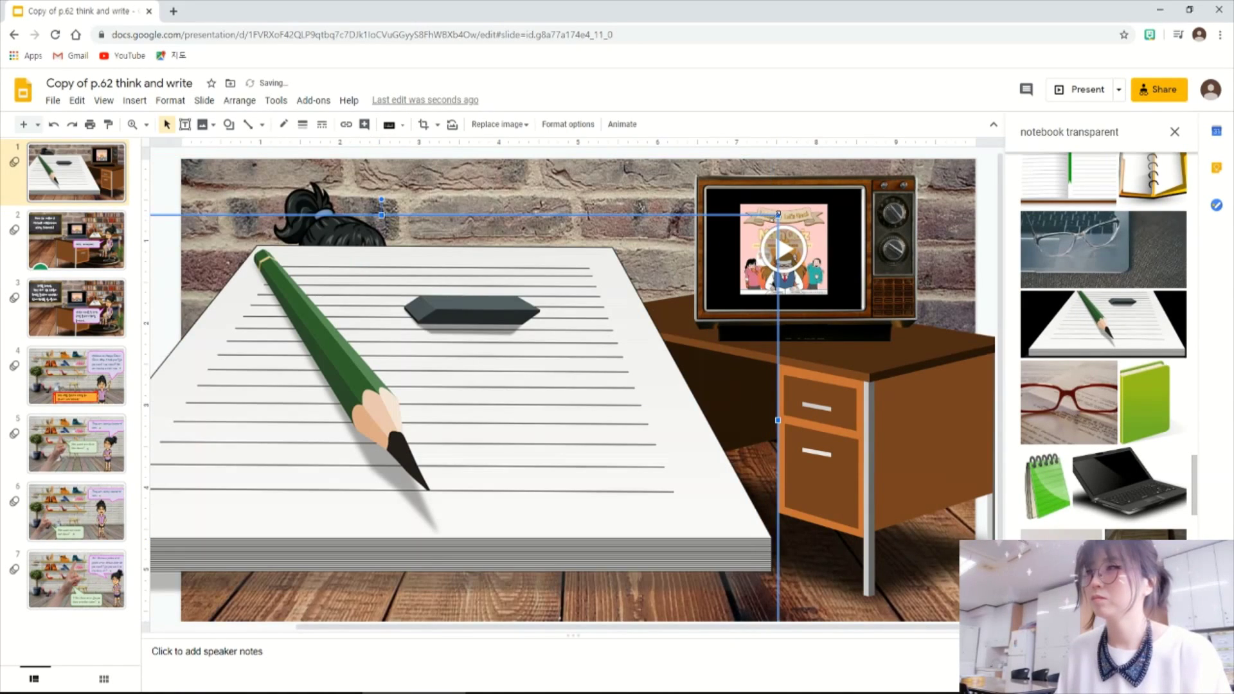
{"action": "left_click_drag", "start_coordinate": [778, 214], "coordinate": [465, 370]}
{"action": "left_click_drag", "start_coordinate": [449, 411], "coordinate": [458, 400]}
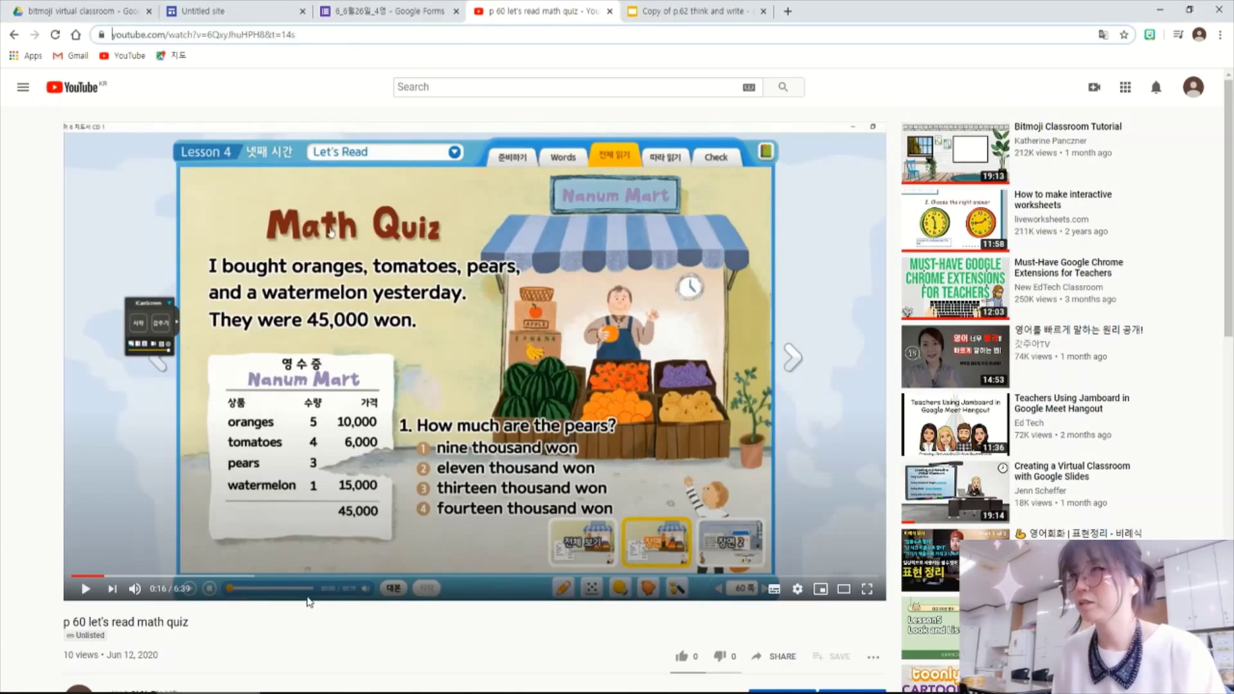
Step: Visit the Google Forms quiz tab in the other browser window, then return to the slides
{"action": "key", "text": "alt+Tab"}
{"action": "left_click", "coordinate": [405, 11]}
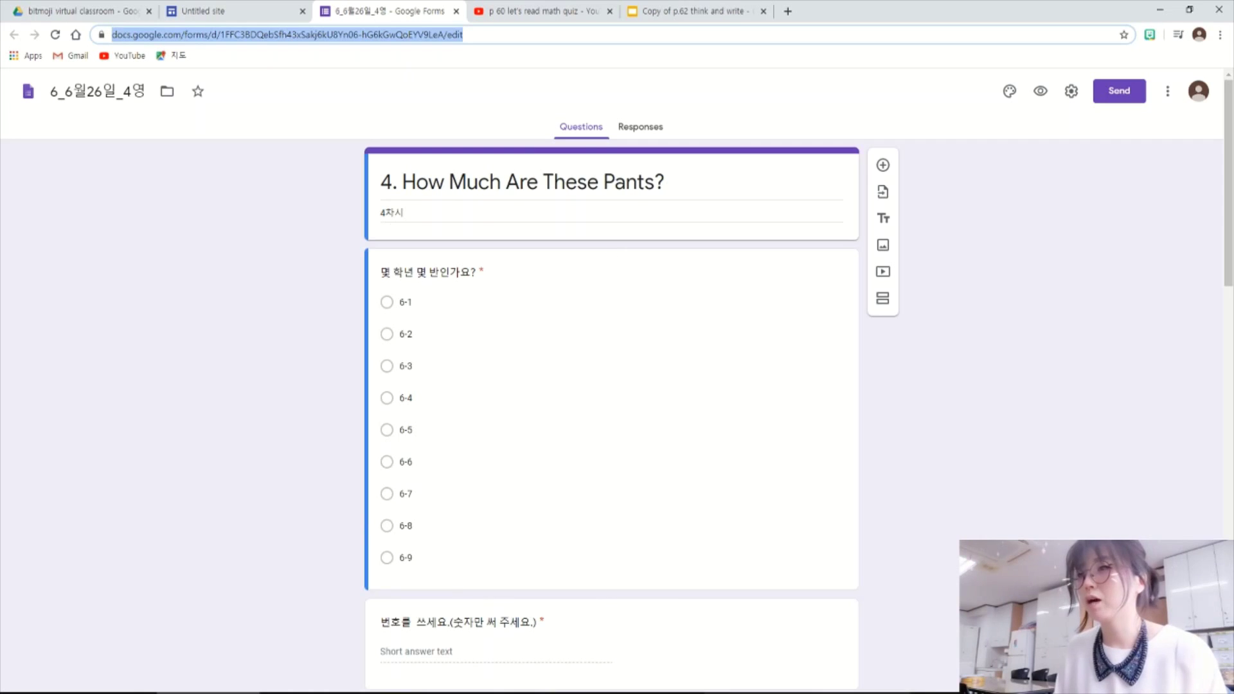
{"action": "key", "text": "alt+Tab"}
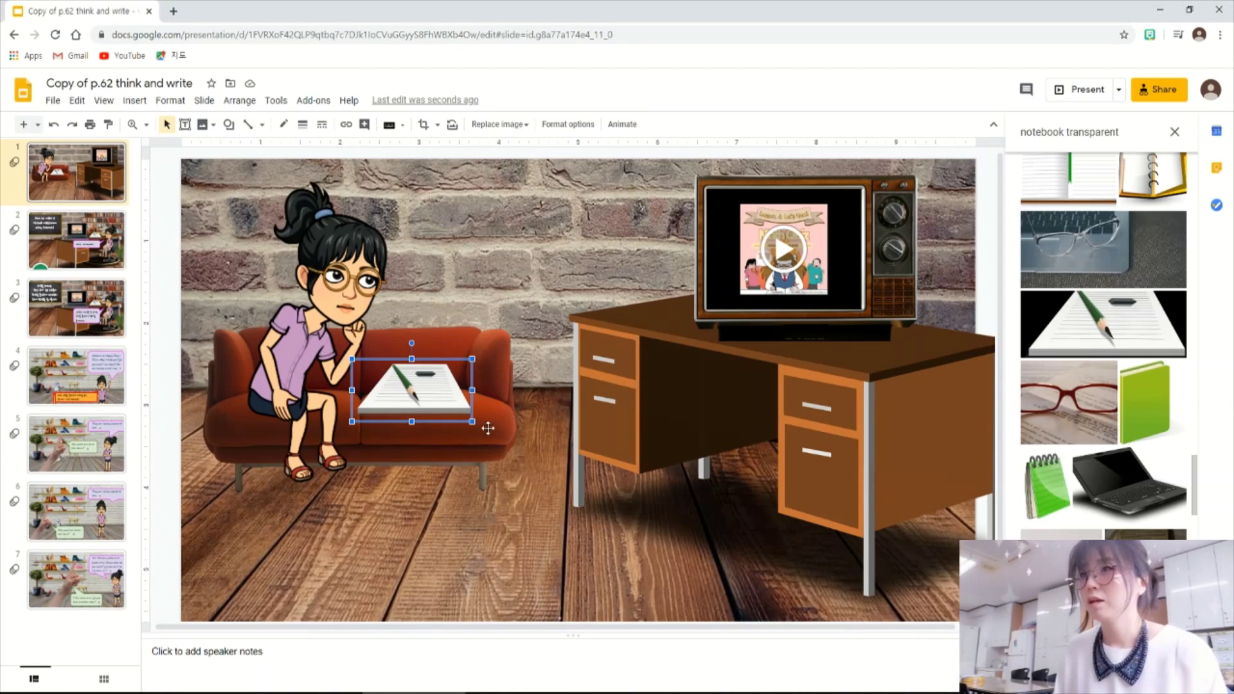
Step: Link the notepad image to the '4. How Much Are These Pants?' Google Forms quiz
{"action": "left_click", "coordinate": [346, 125]}
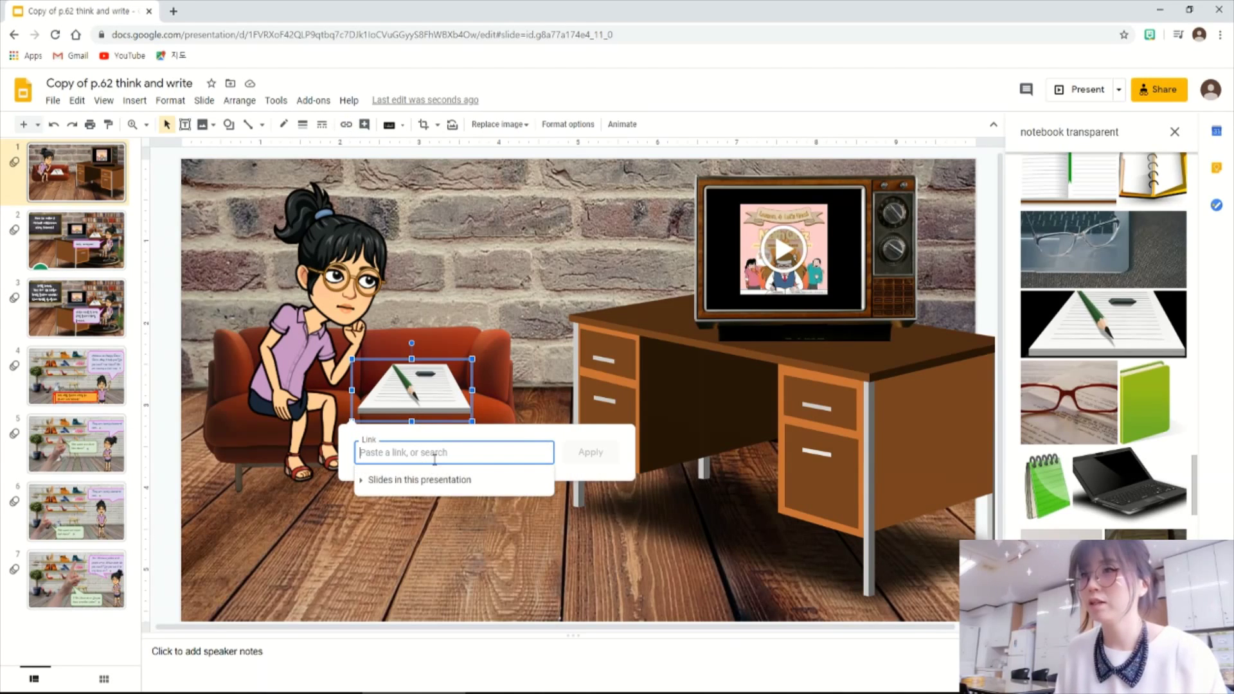
{"action": "key", "text": "ctrl+v"}
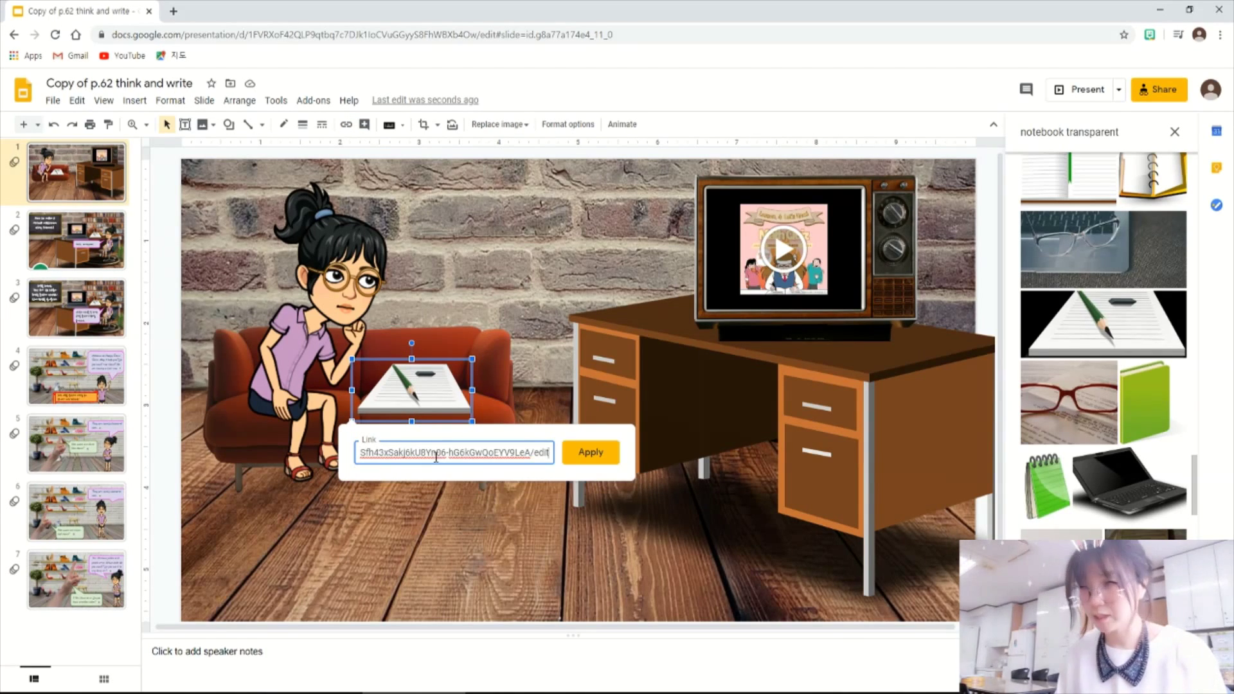
{"action": "left_click", "coordinate": [591, 452]}
{"action": "left_click", "coordinate": [491, 511]}
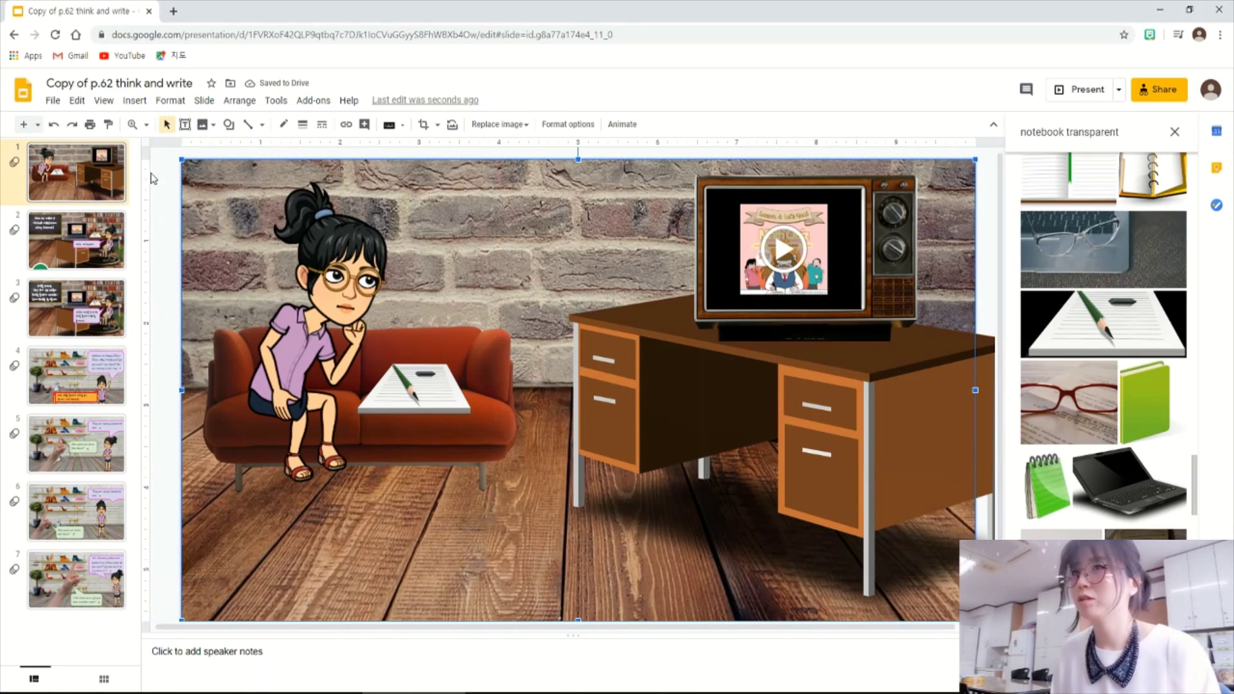
Step: Draw a rounded speech bubble callout above the Bitmoji with its tail at the face
{"action": "left_click", "coordinate": [134, 100]}
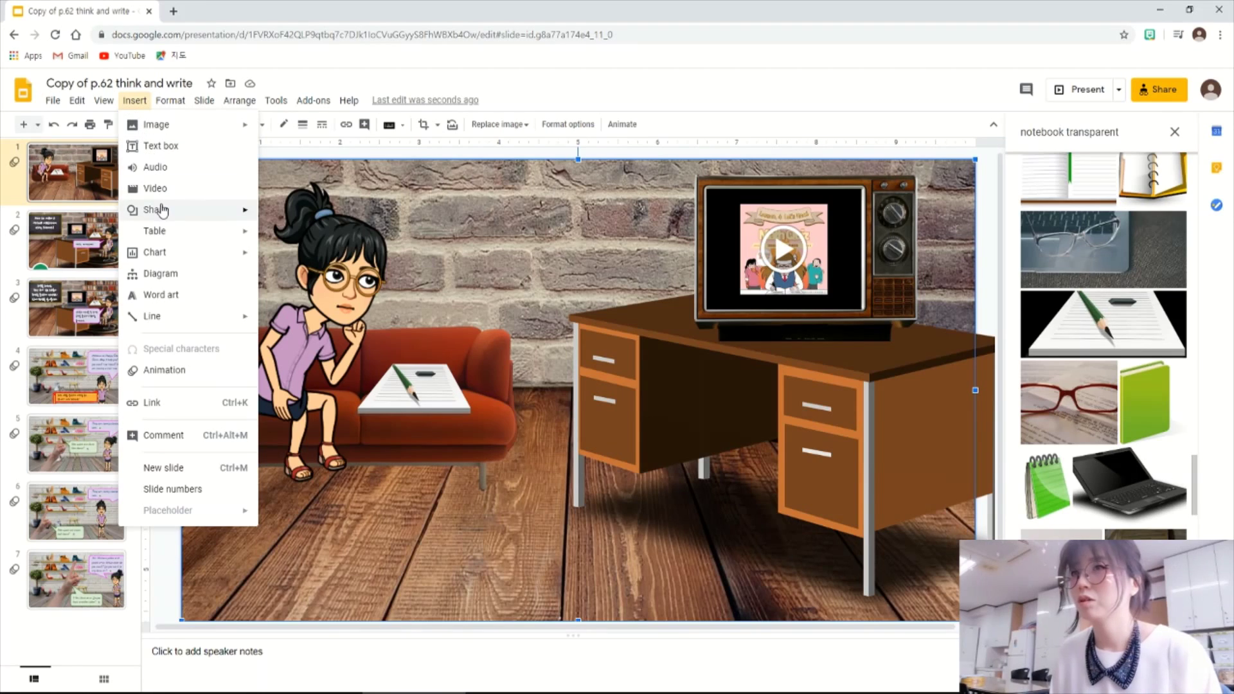
{"action": "mouse_move", "coordinate": [163, 211]}
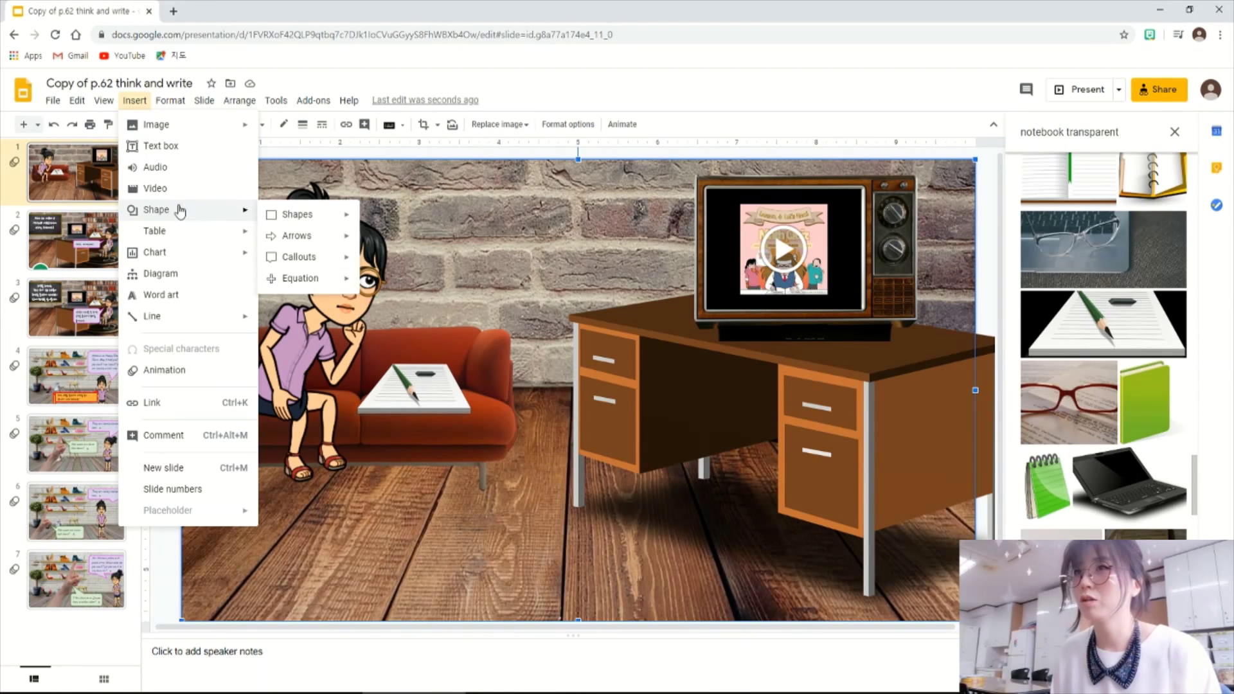
{"action": "mouse_move", "coordinate": [300, 259]}
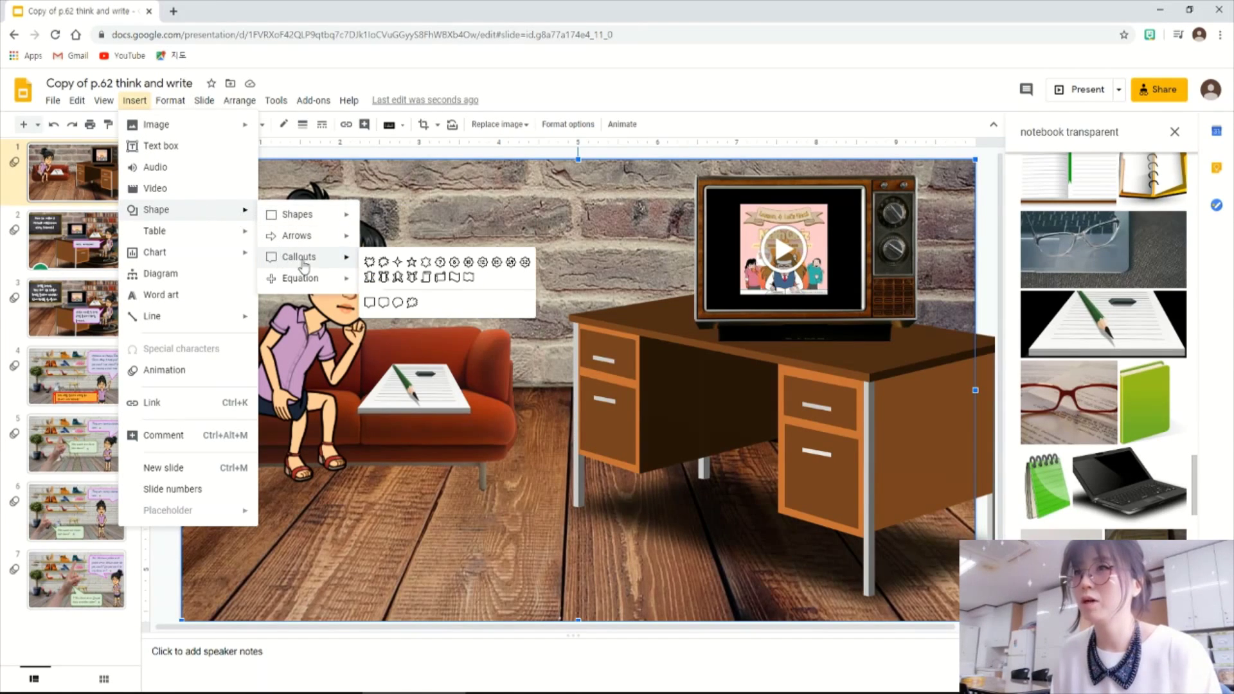
{"action": "left_click", "coordinate": [384, 302]}
{"action": "left_click_drag", "start_coordinate": [395, 178], "coordinate": [592, 274]}
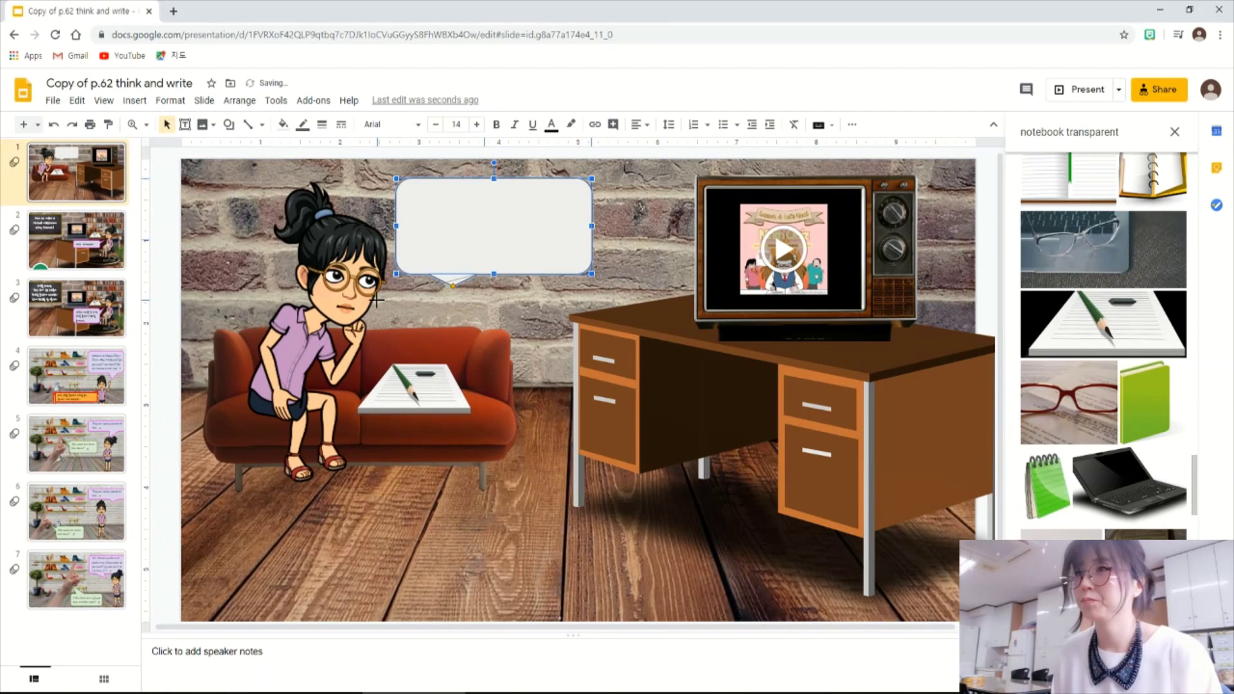
{"action": "left_click_drag", "start_coordinate": [377, 300], "coordinate": [378, 299]}
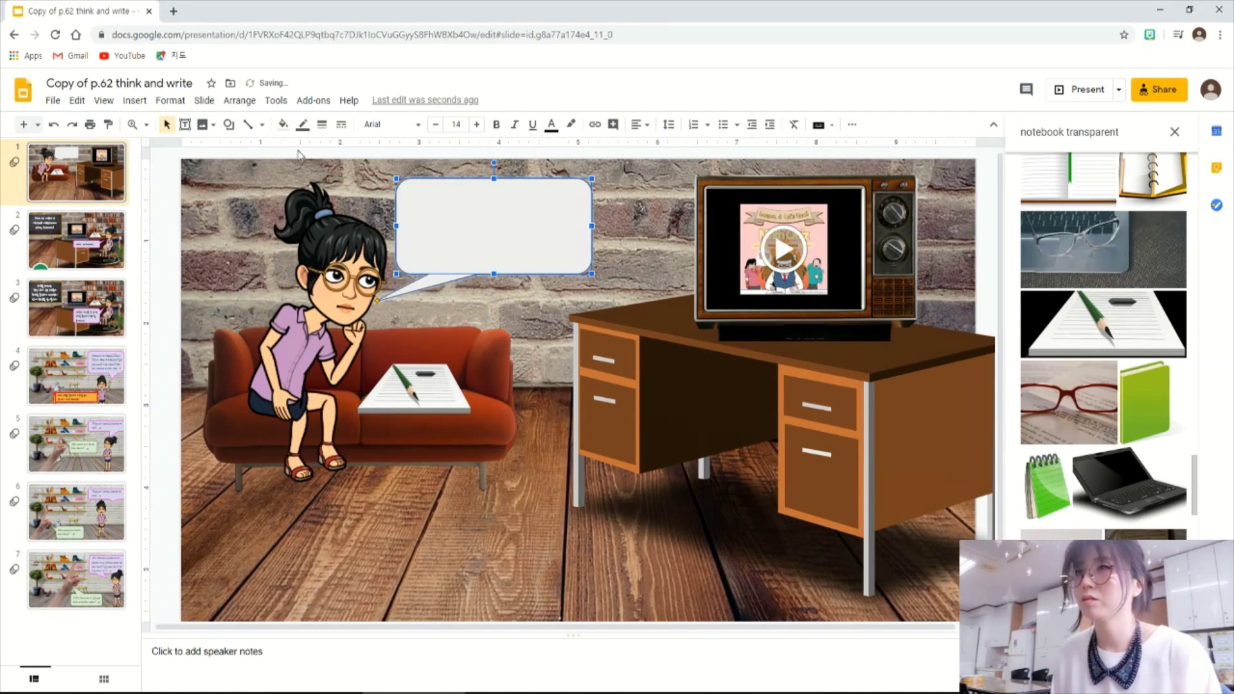
Step: Add a text box reading 'After watching the video, click the notebook to solve the quiz!' inside the bubble
{"action": "left_click", "coordinate": [184, 124]}
{"action": "left_click_drag", "start_coordinate": [405, 197], "coordinate": [579, 259]}
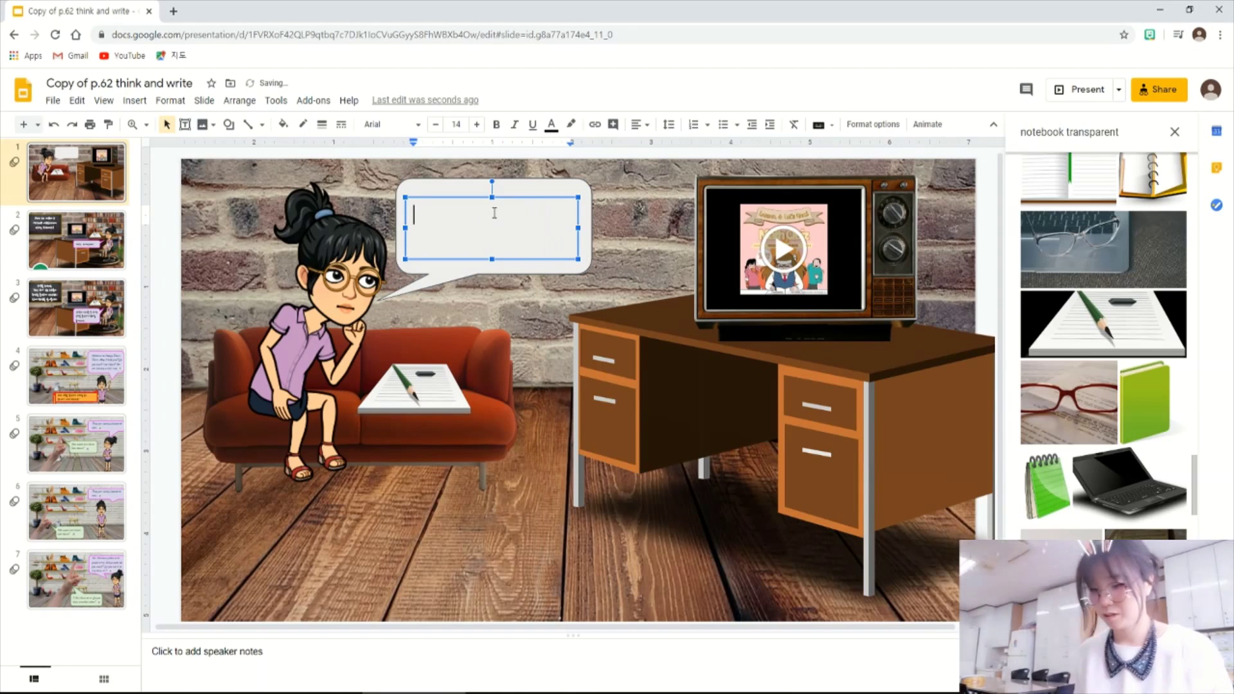
{"action": "type", "text": "After wa"}
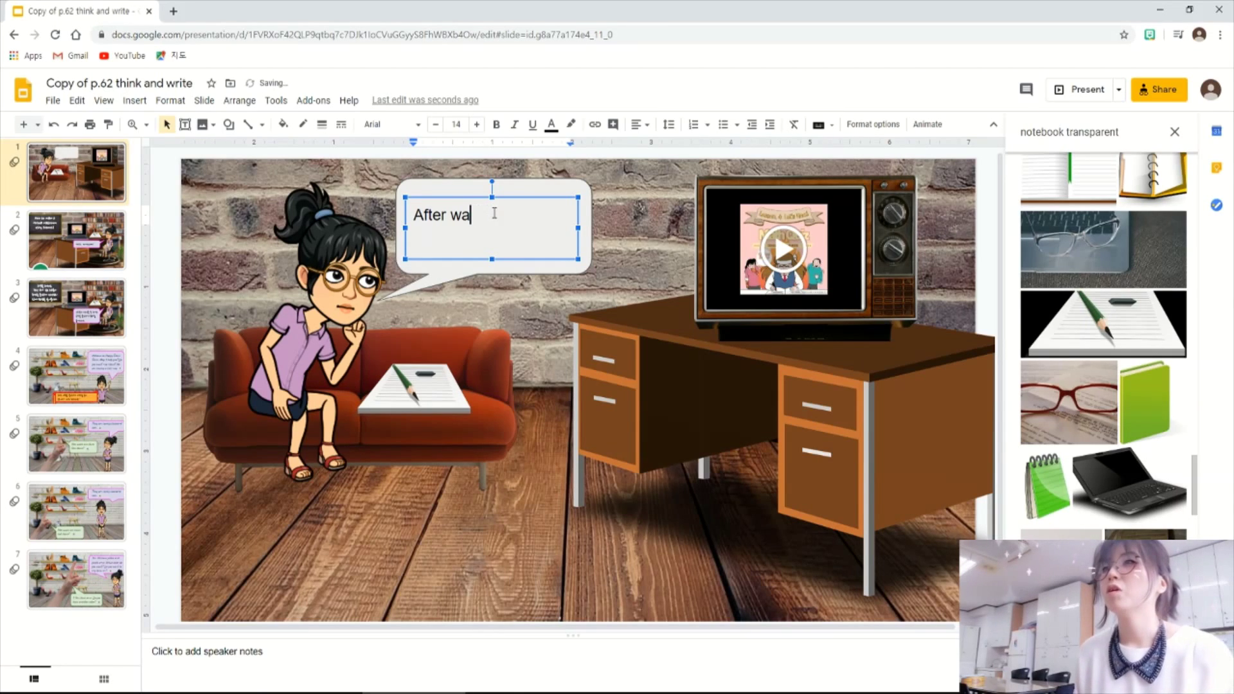
{"action": "type", "text": "tching the video, cli"}
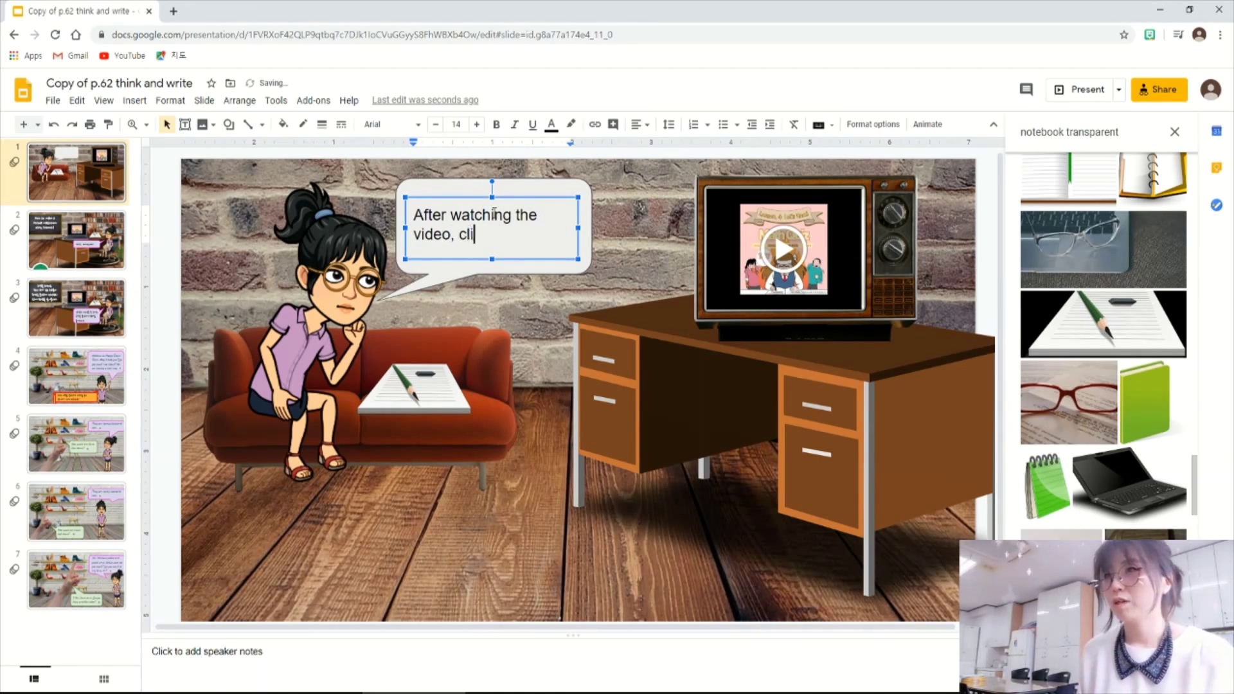
{"action": "type", "text": "ck the"}
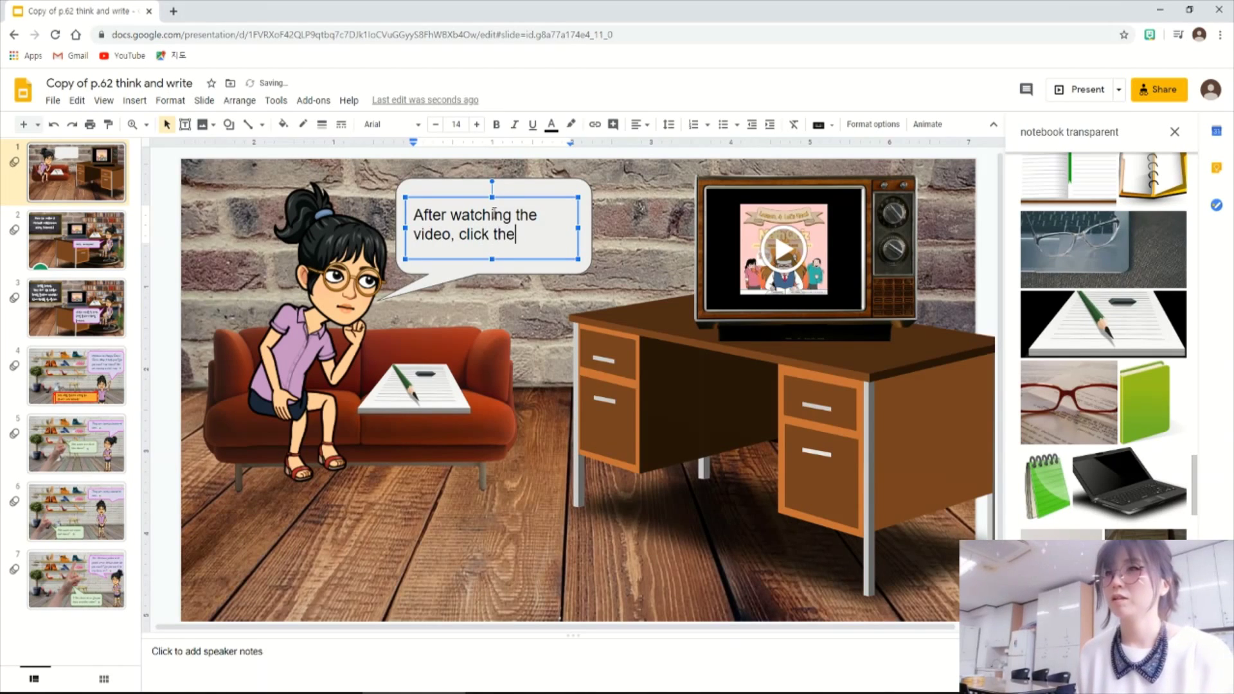
{"action": "type", "text": " notebook to sol"}
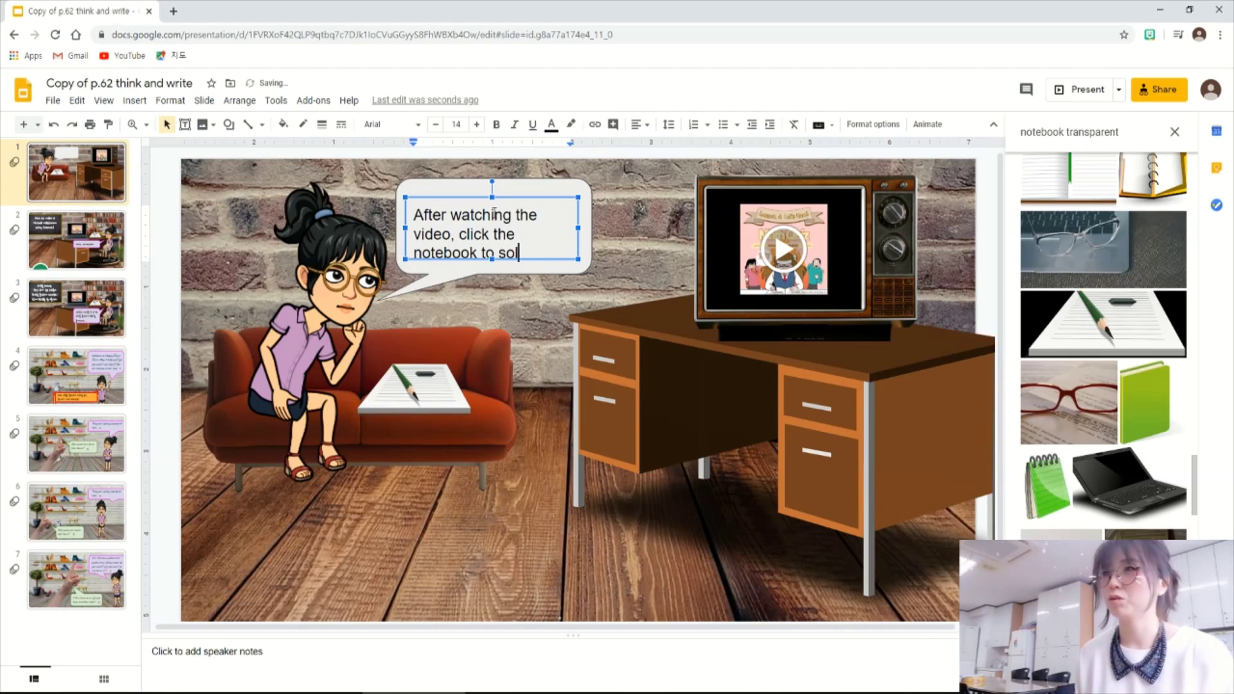
{"action": "type", "text": "ve the quiz!"}
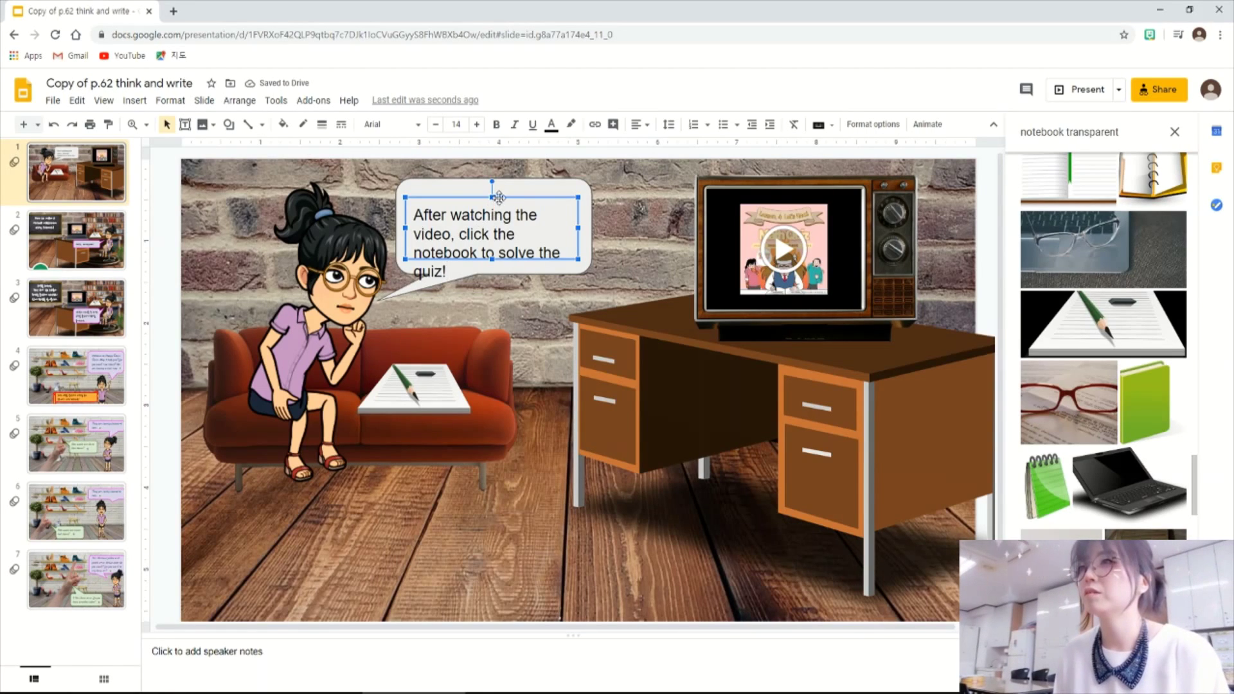
{"action": "left_click_drag", "start_coordinate": [496, 197], "coordinate": [499, 188]}
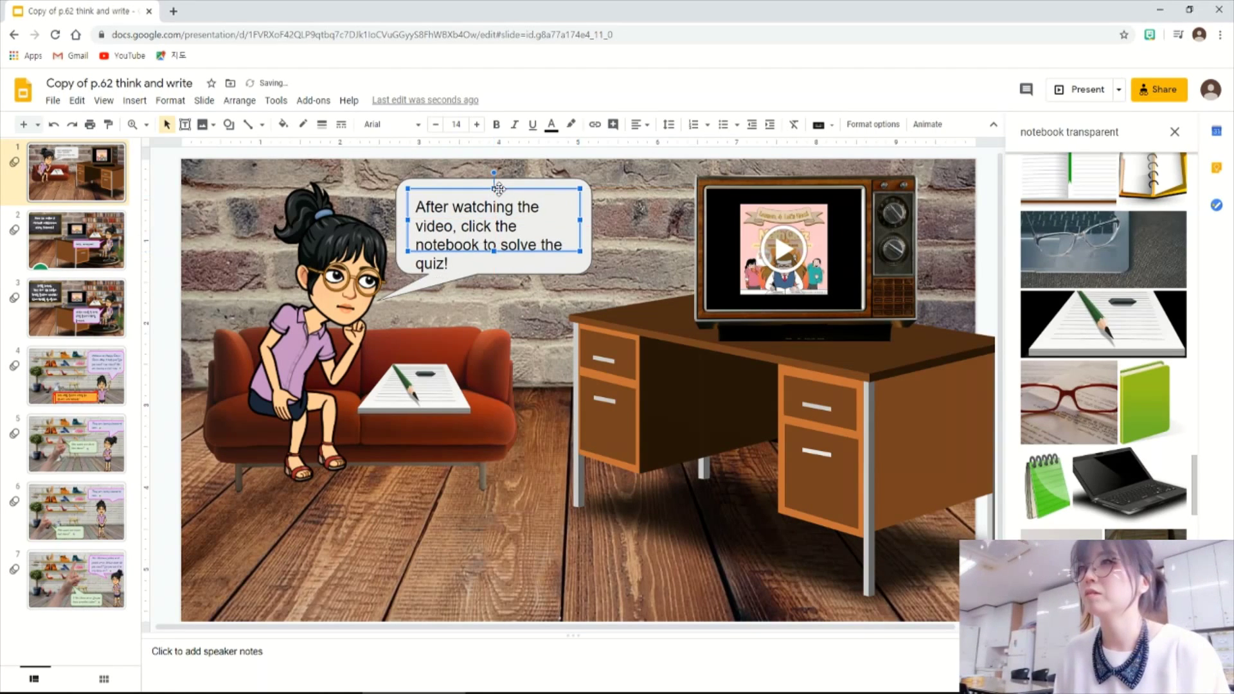
{"action": "left_click", "coordinate": [533, 364]}
Step: Select the background and character-and-sofa images on slide 1, then deselect everything
{"action": "key", "text": "Escape"}
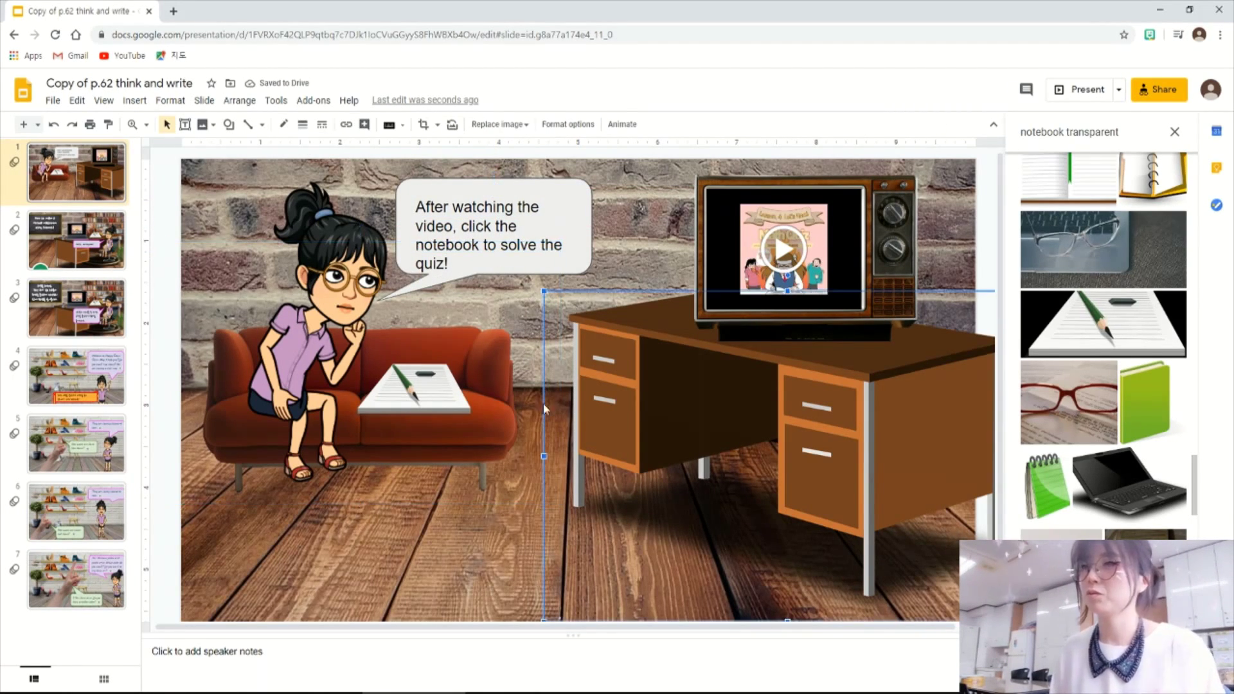
{"action": "left_click", "coordinate": [441, 551]}
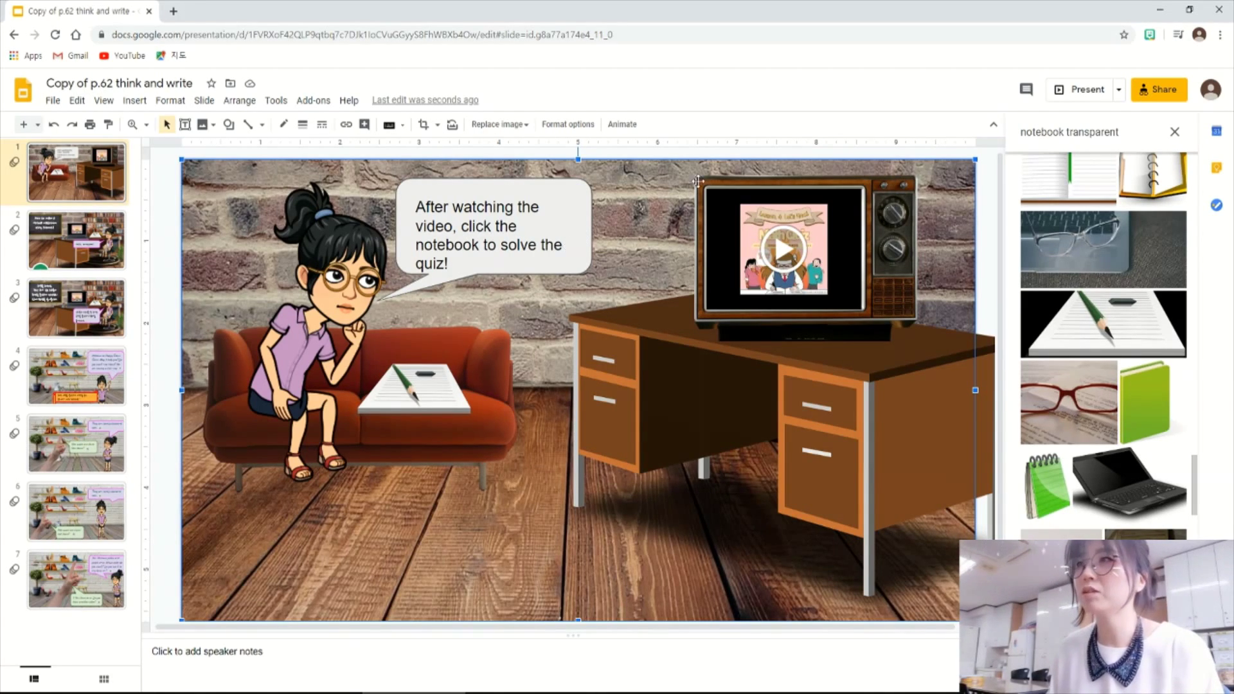
{"action": "left_click", "coordinate": [170, 251]}
{"action": "left_click", "coordinate": [177, 528]}
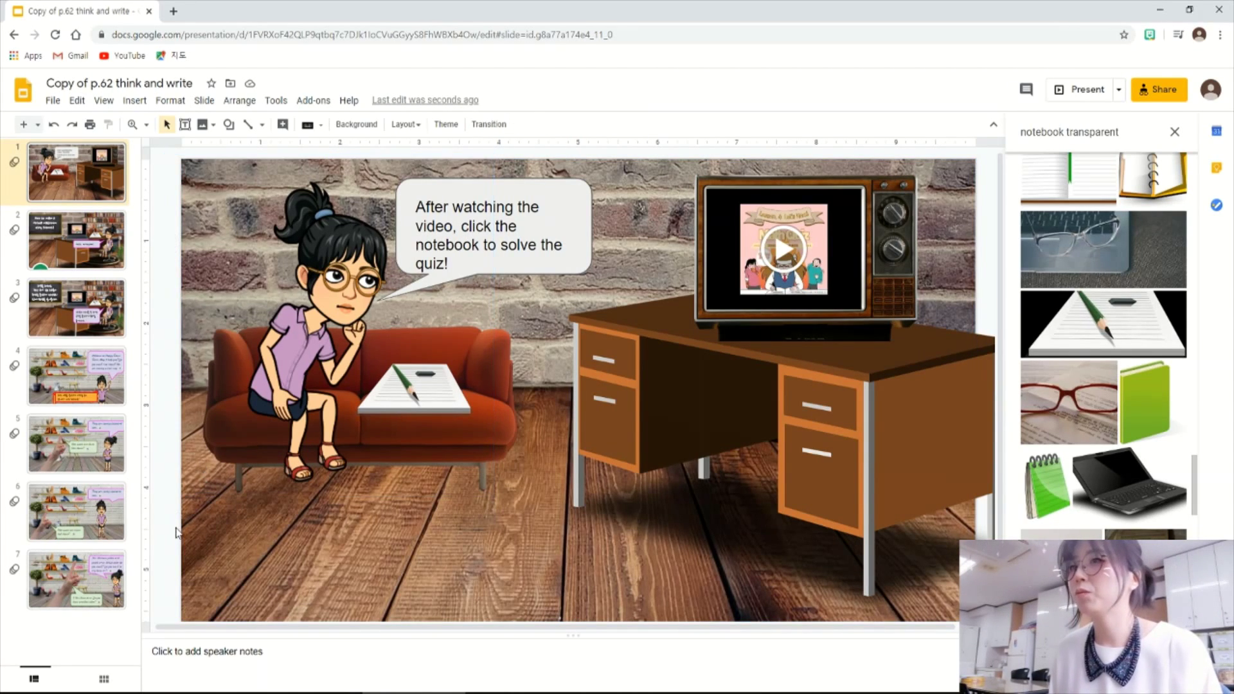
Step: Give slide 1 a Cube transition at medium speed and preview it
{"action": "left_click", "coordinate": [489, 124]}
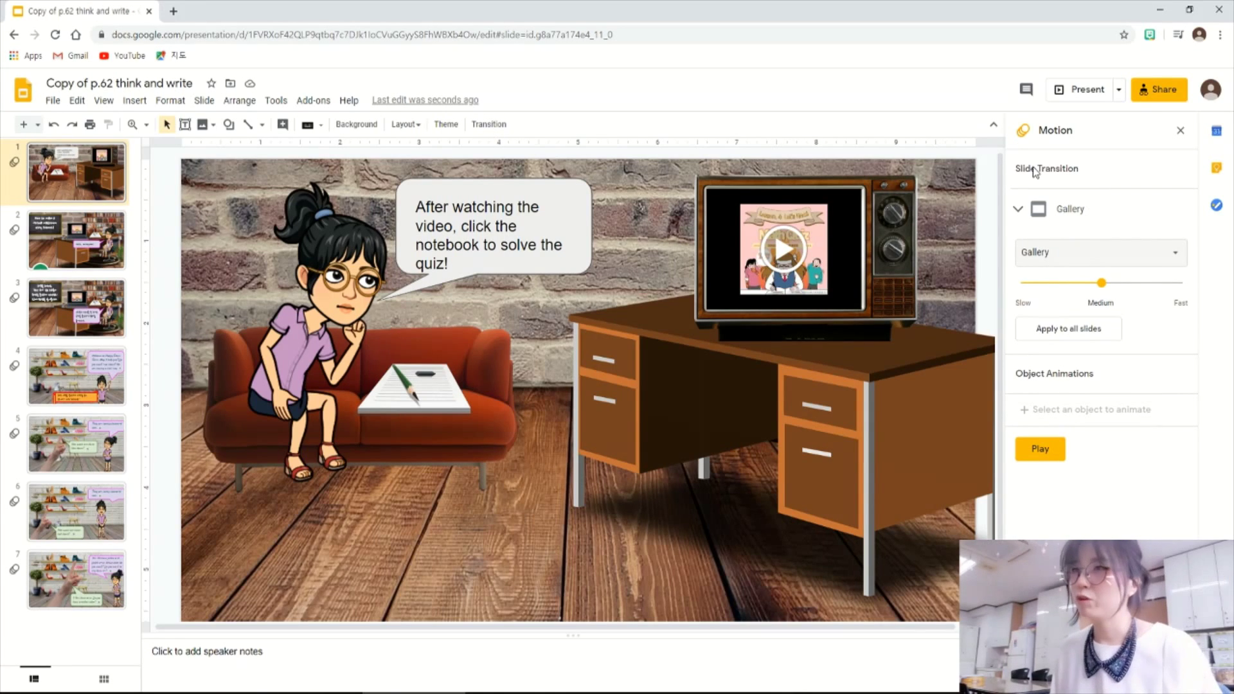
{"action": "left_click", "coordinate": [1084, 217]}
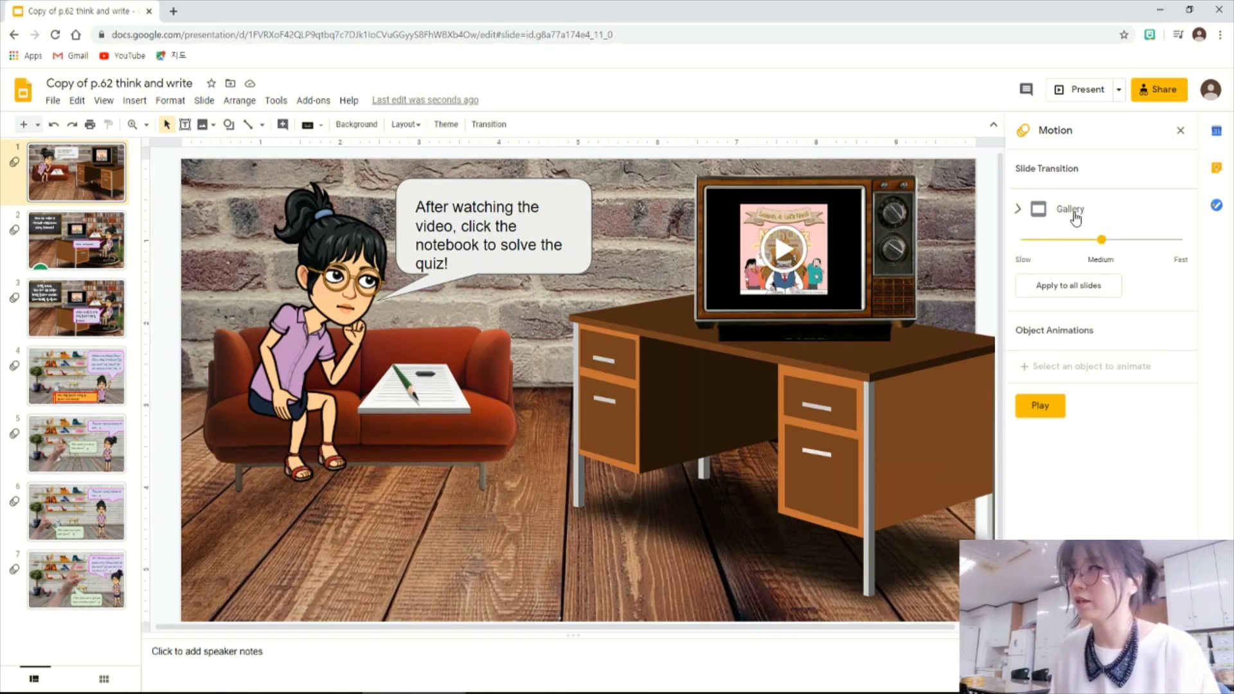
{"action": "left_click", "coordinate": [1019, 212]}
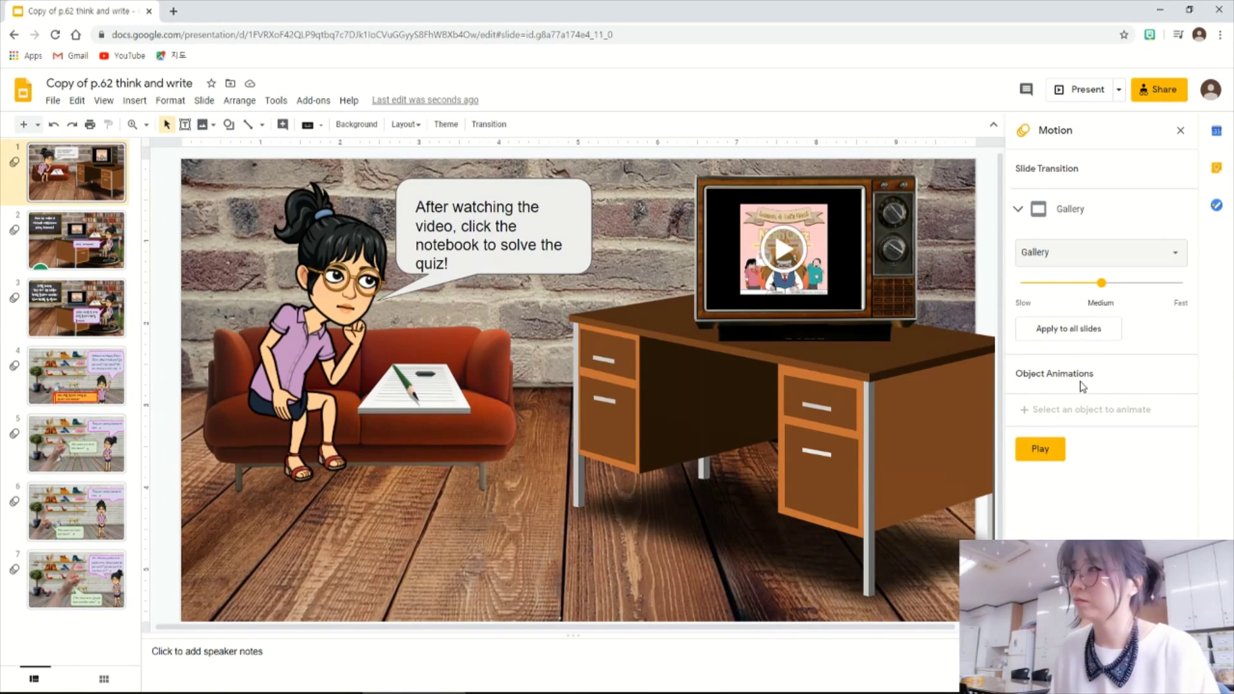
{"action": "left_click", "coordinate": [1122, 260]}
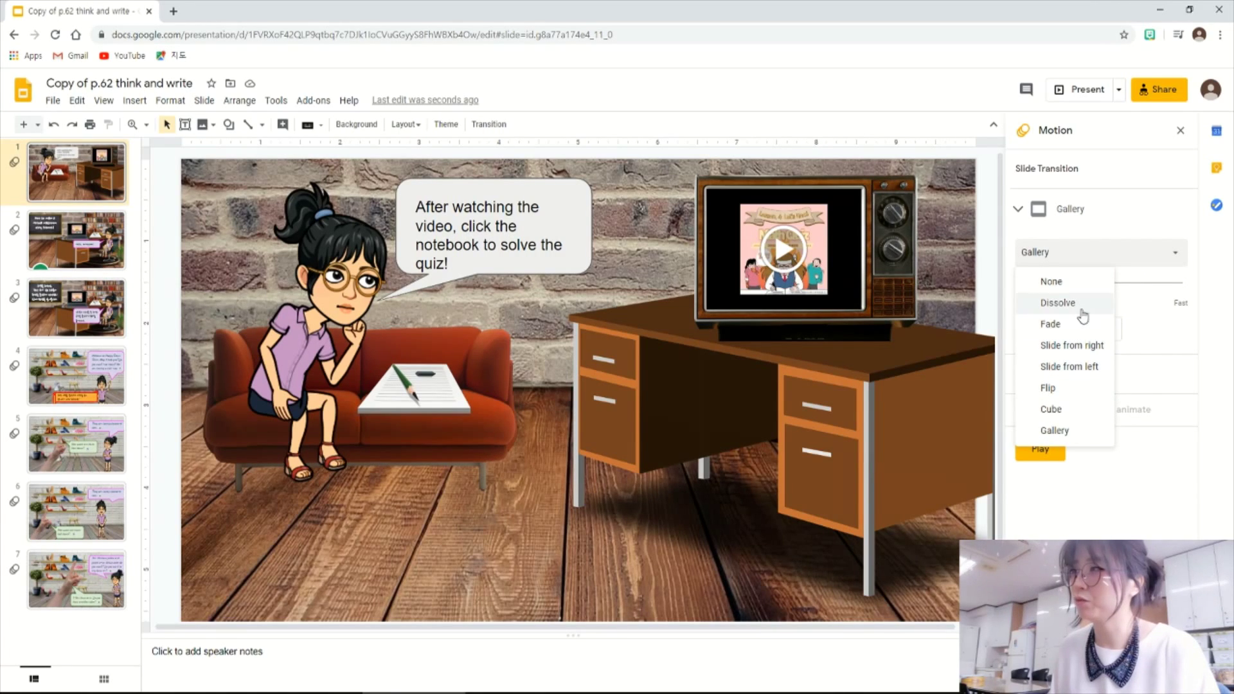
{"action": "left_click", "coordinate": [1069, 411]}
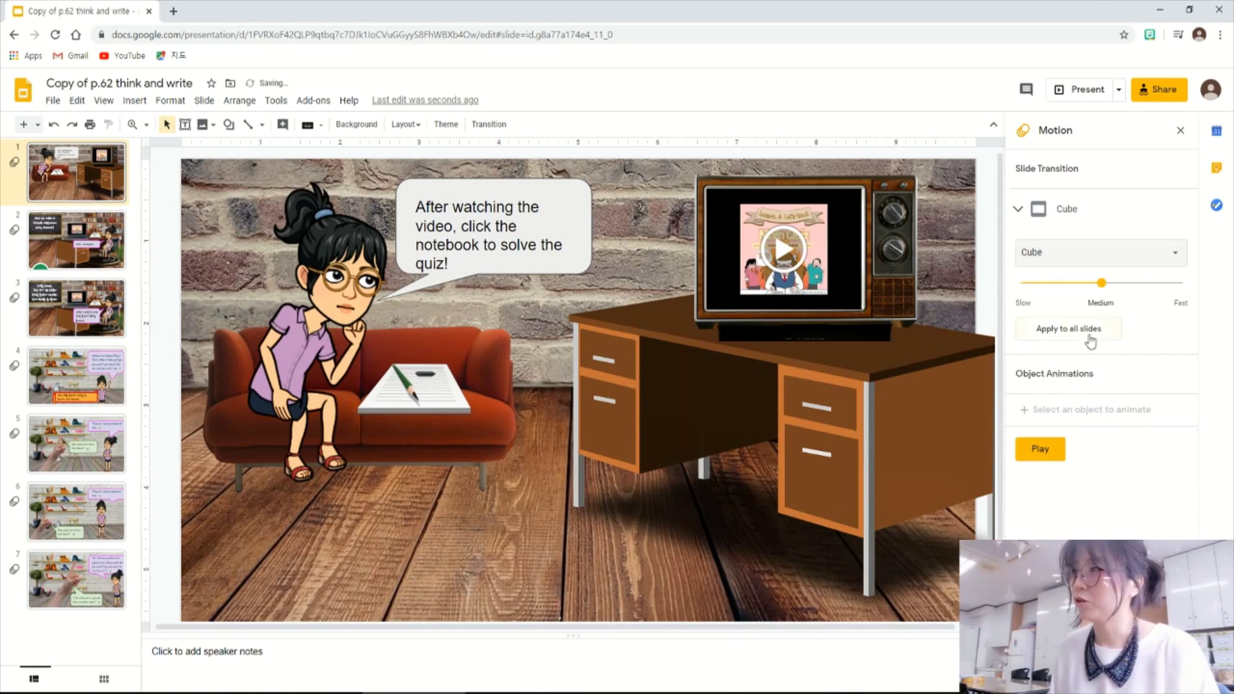
{"action": "left_click", "coordinate": [1041, 450]}
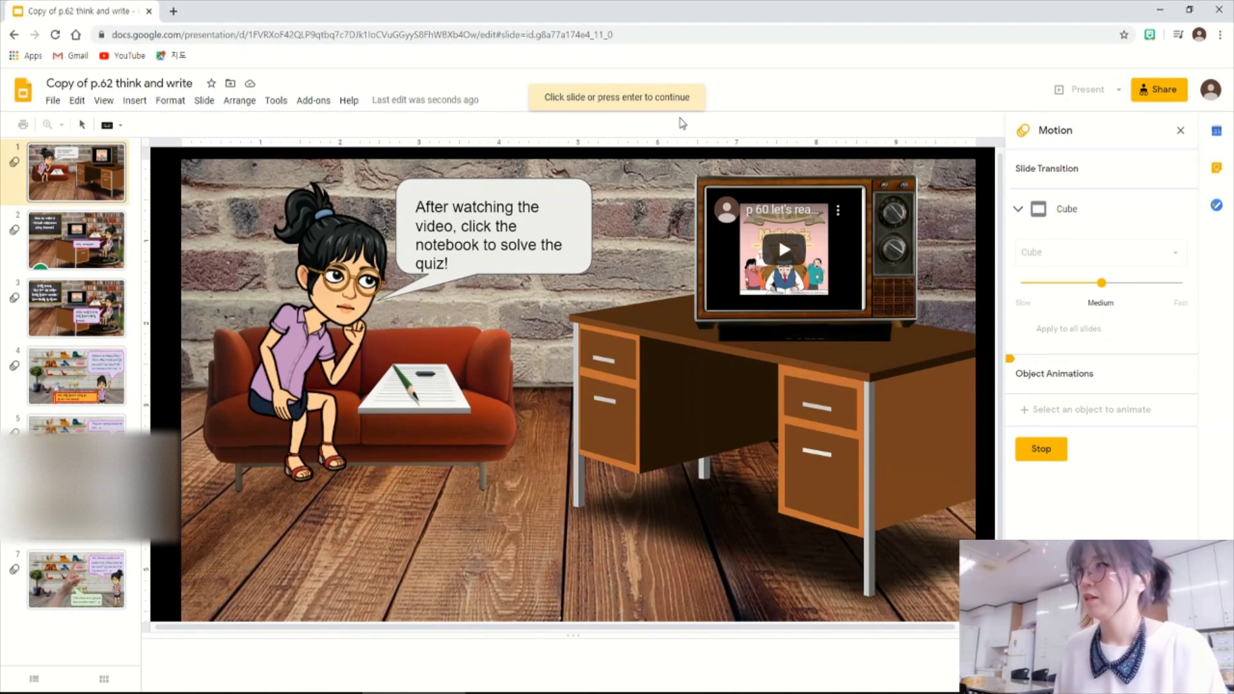
Step: Copy the presentation's view link and switch to the 'How Much Are These Pants?' quiz window
{"action": "left_click", "coordinate": [1160, 92]}
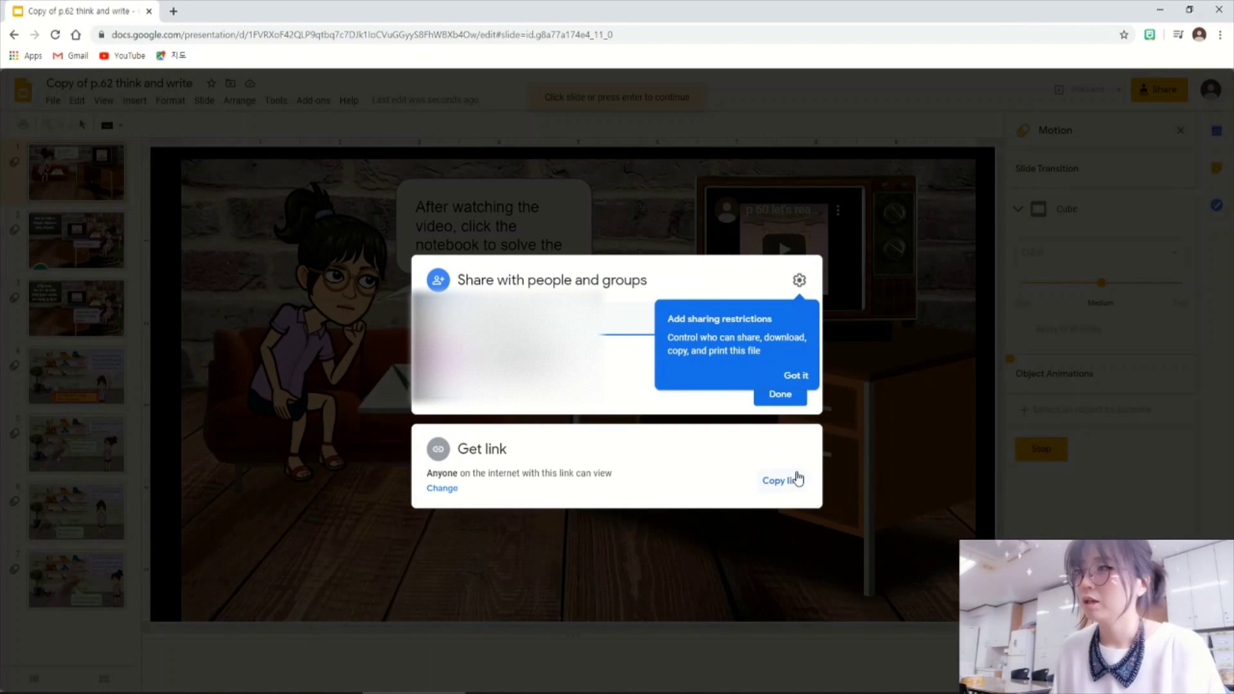
{"action": "left_click", "coordinate": [782, 482]}
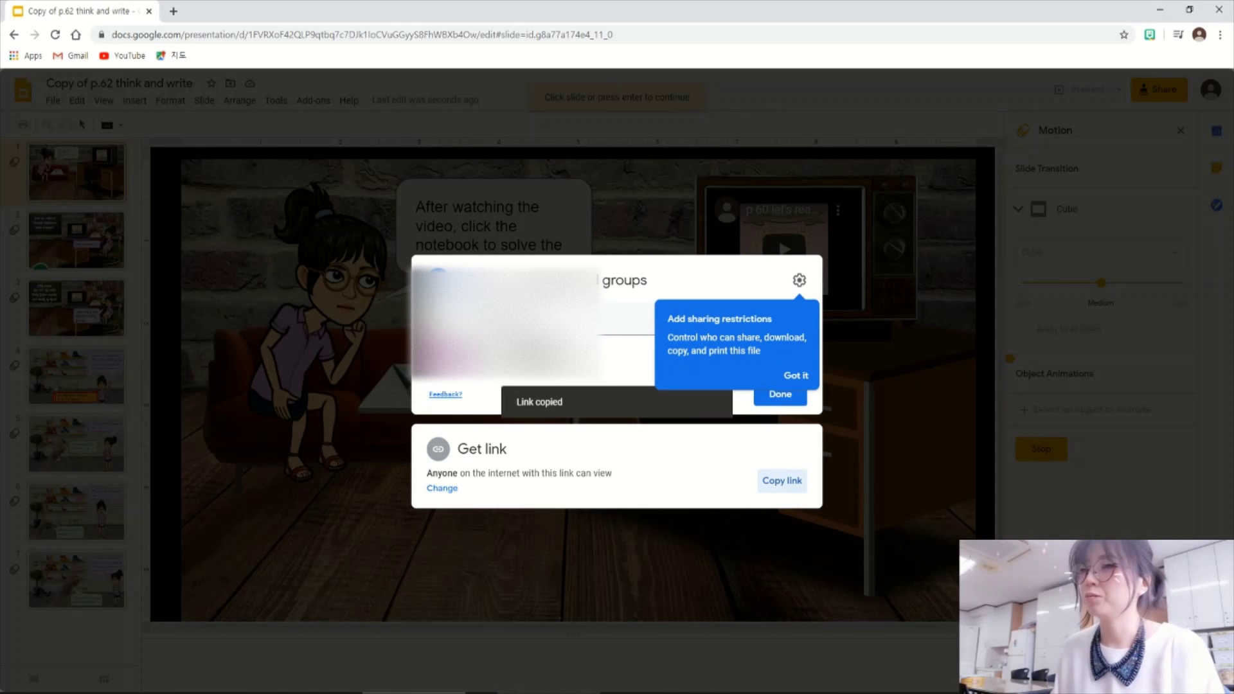
{"action": "mouse_move", "coordinate": [388, 685]}
{"action": "left_click", "coordinate": [203, 646]}
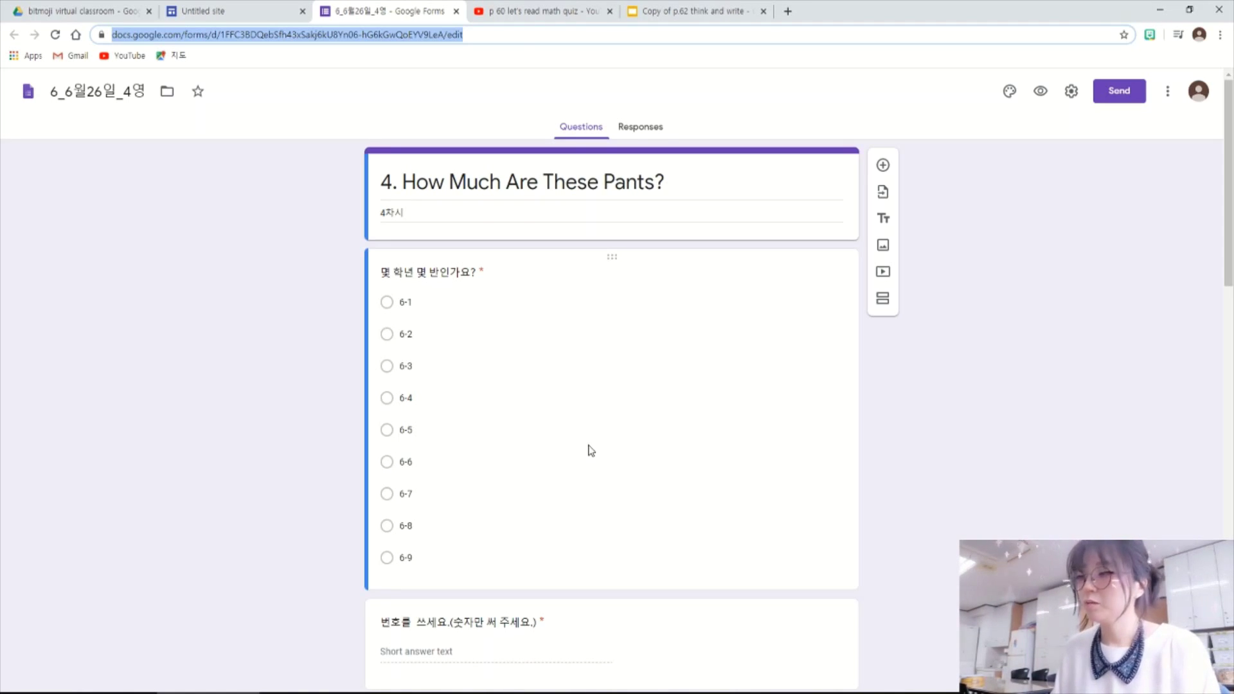
Step: Embed the pasted Slides link on the Untitled site page and stretch it across the page width
{"action": "left_click", "coordinate": [244, 11]}
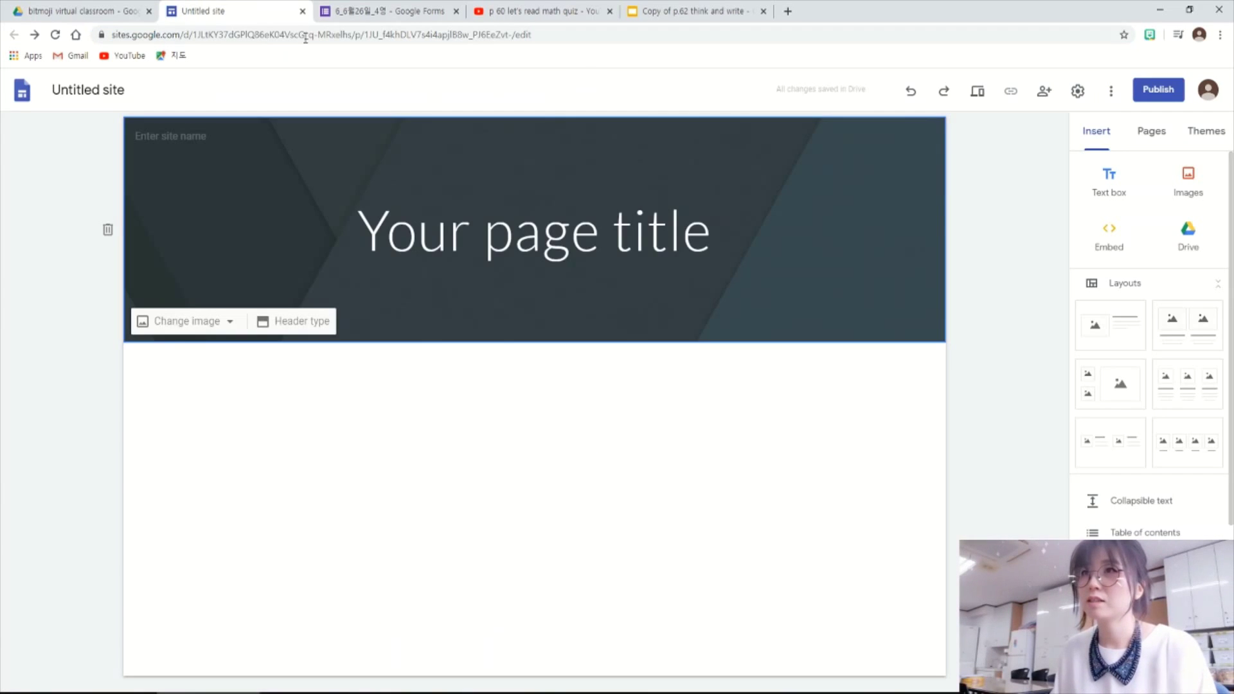
{"action": "left_click", "coordinate": [1108, 237]}
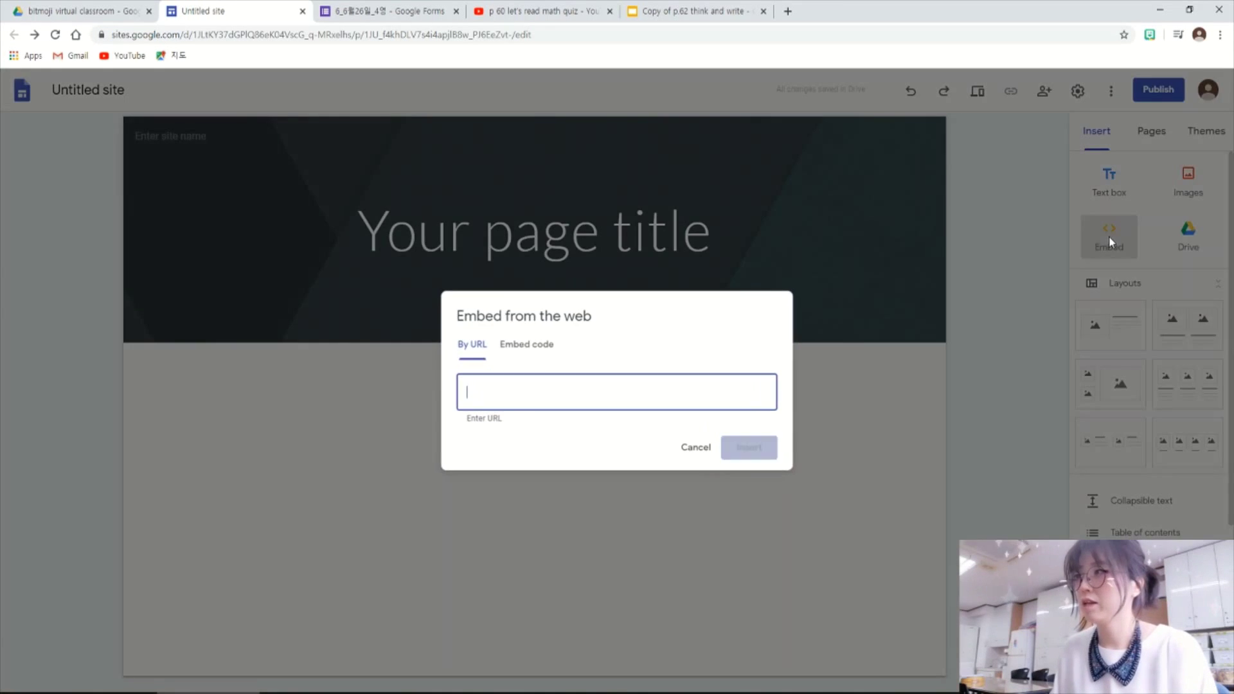
{"action": "key", "text": "ctrl+v"}
{"action": "left_click", "coordinate": [750, 527]}
{"action": "left_click_drag", "start_coordinate": [522, 537], "coordinate": [901, 678]}
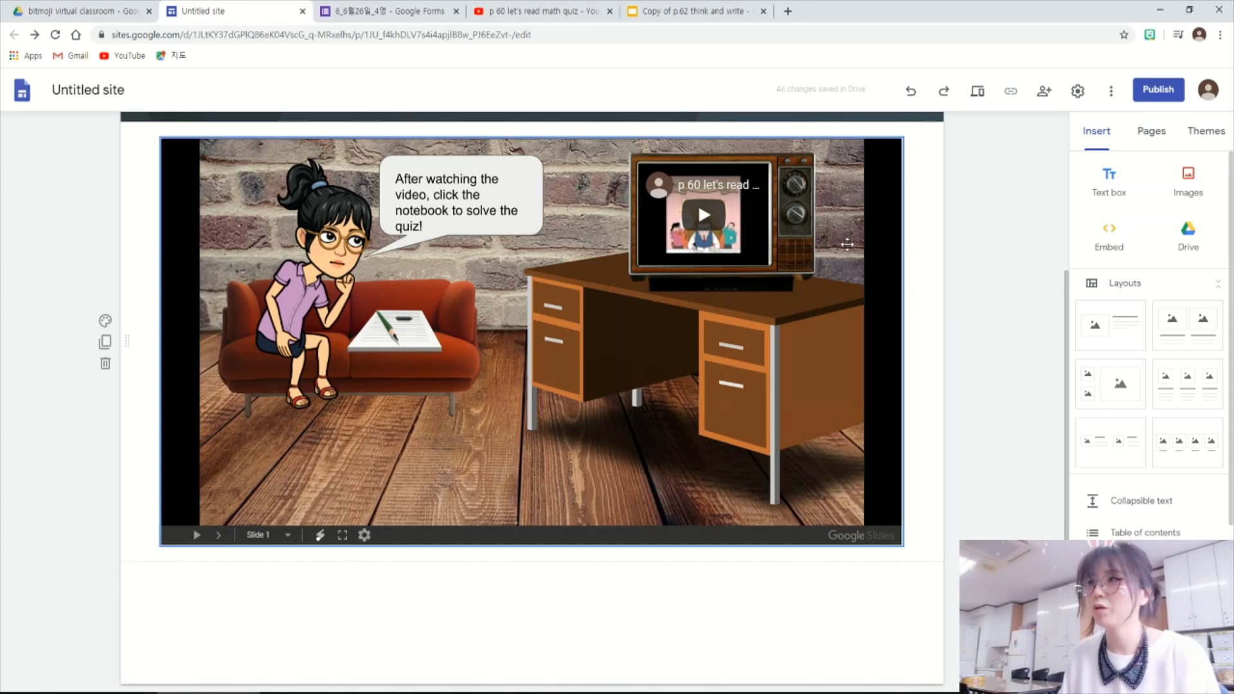
Step: Preview the site, test the TV video's play, pause and full screen, then open the notebook's quiz link
{"action": "left_click", "coordinate": [976, 90]}
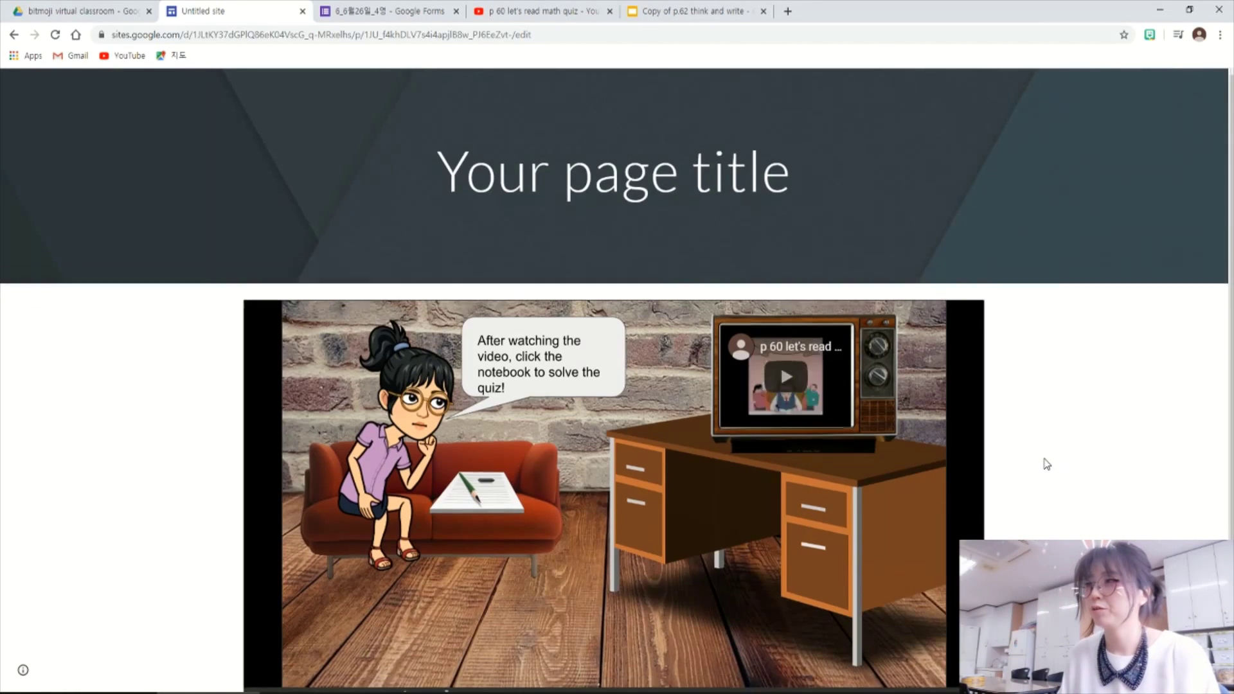
{"action": "left_click", "coordinate": [798, 371]}
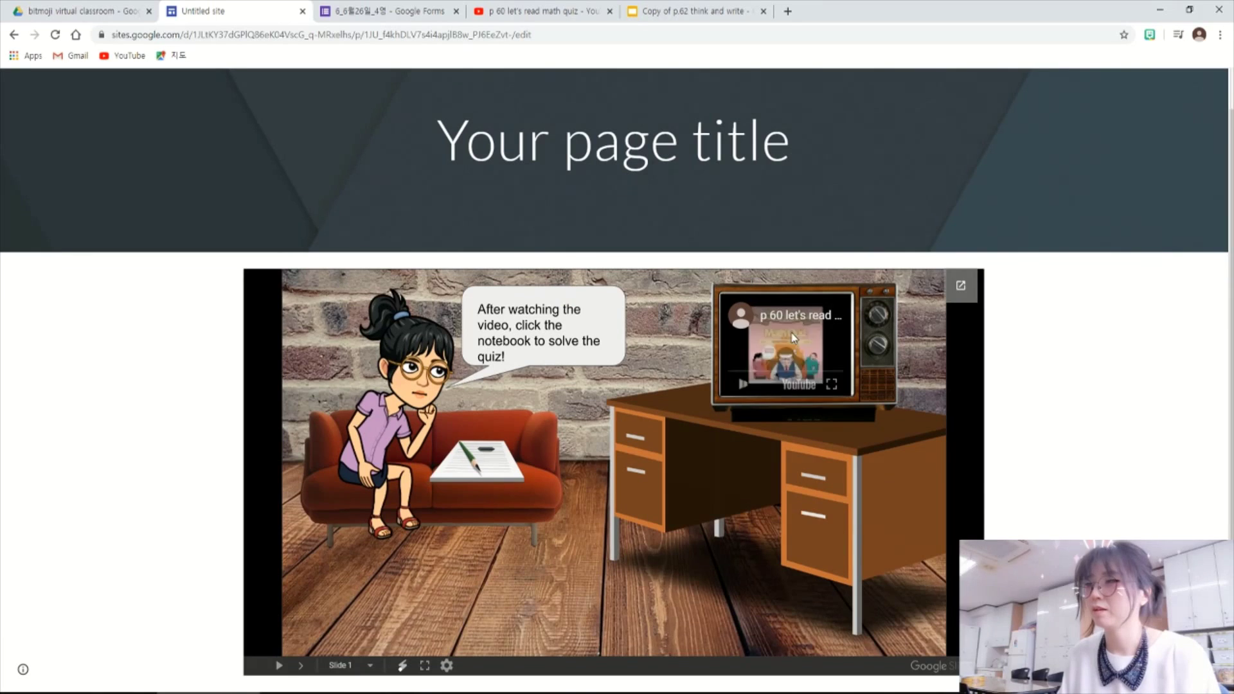
{"action": "left_click", "coordinate": [745, 390]}
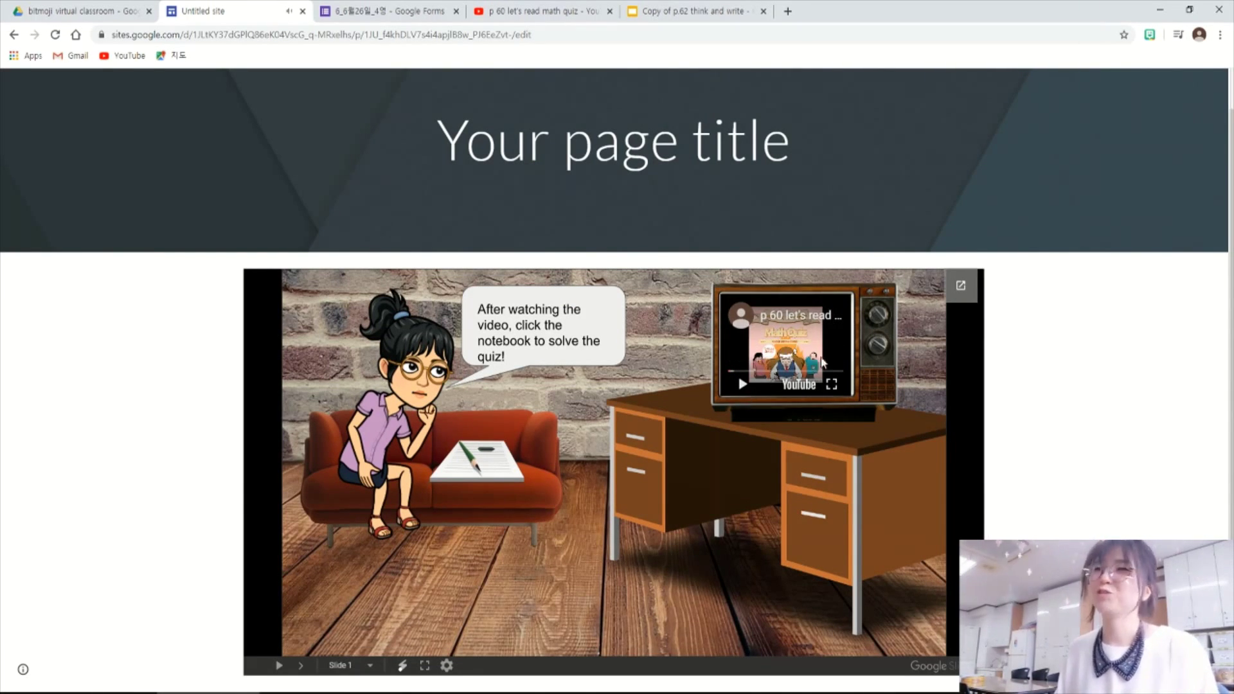
{"action": "left_click", "coordinate": [835, 388]}
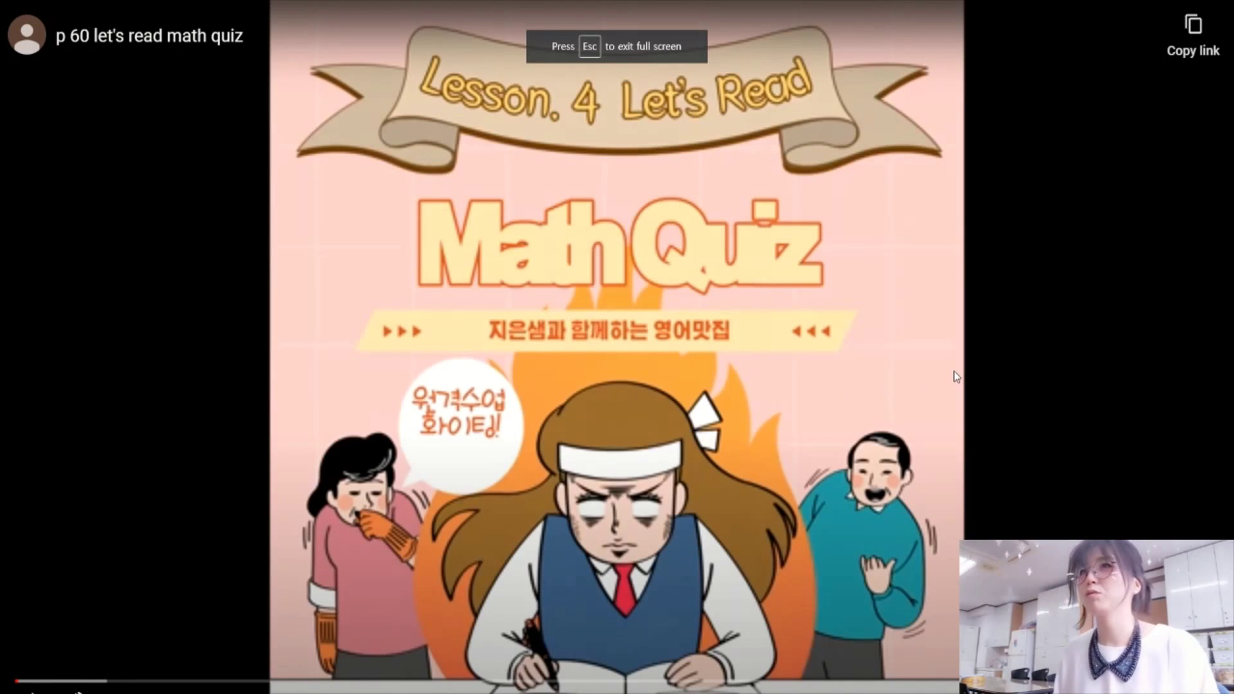
{"action": "key", "text": "Escape"}
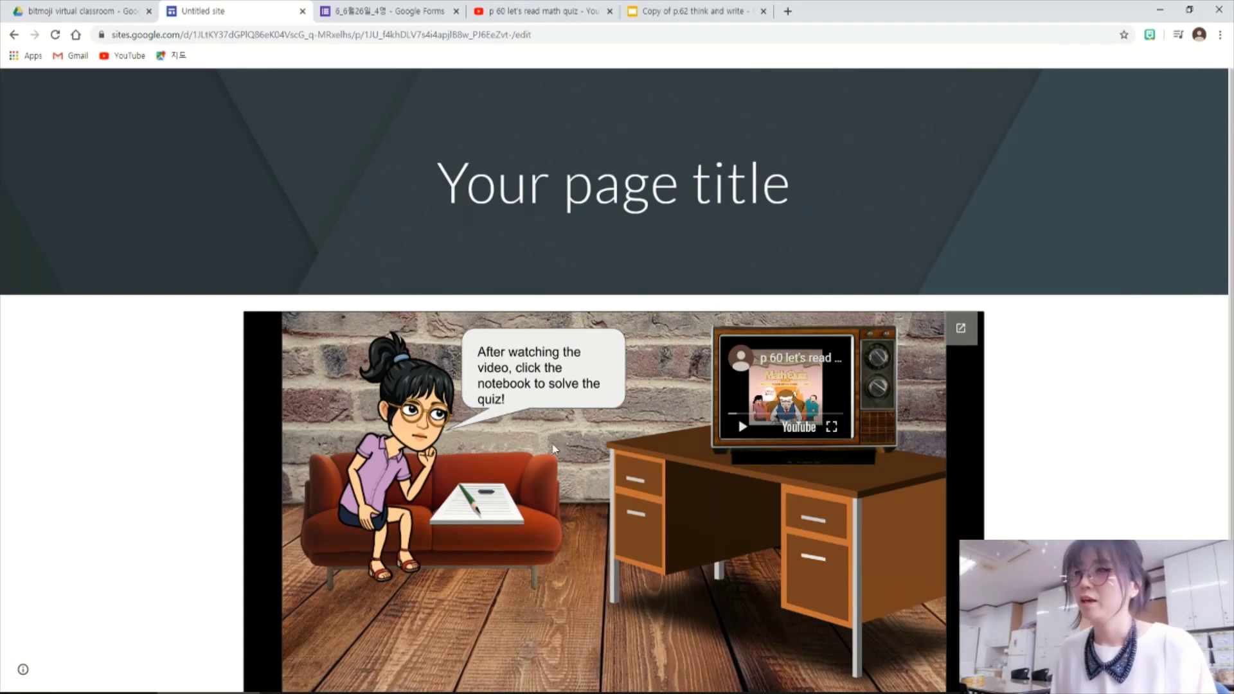
{"action": "left_click", "coordinate": [492, 513]}
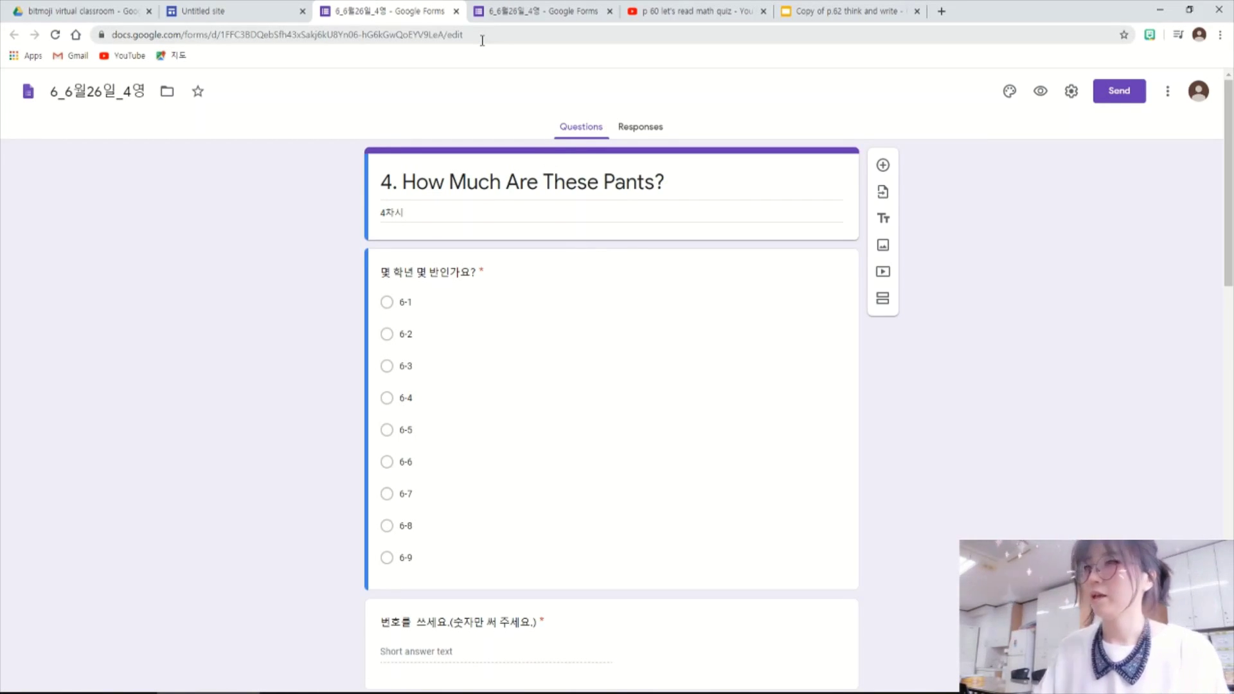
Step: Return from the quiz to the Untitled site preview and scroll down to the embedded slideshow
{"action": "left_click", "coordinate": [861, 11]}
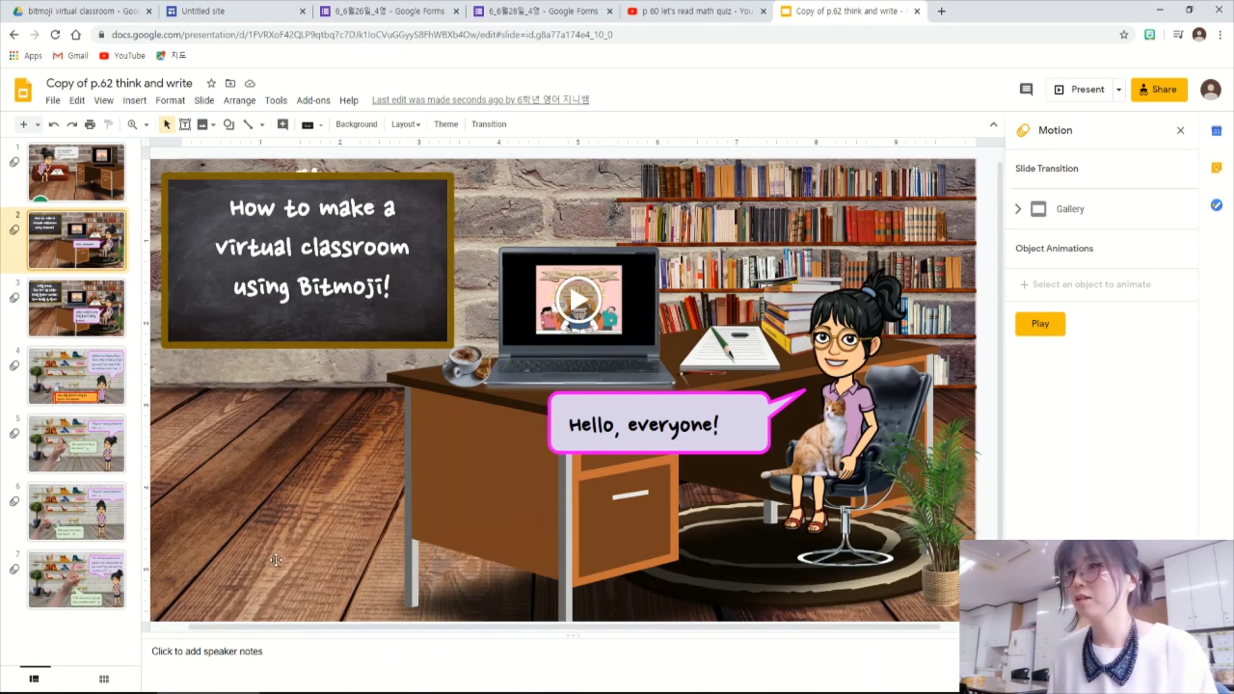
{"action": "left_click", "coordinate": [258, 17]}
{"action": "scroll", "coordinate": [969, 449], "scroll_direction": "down", "scroll_amount": 1}
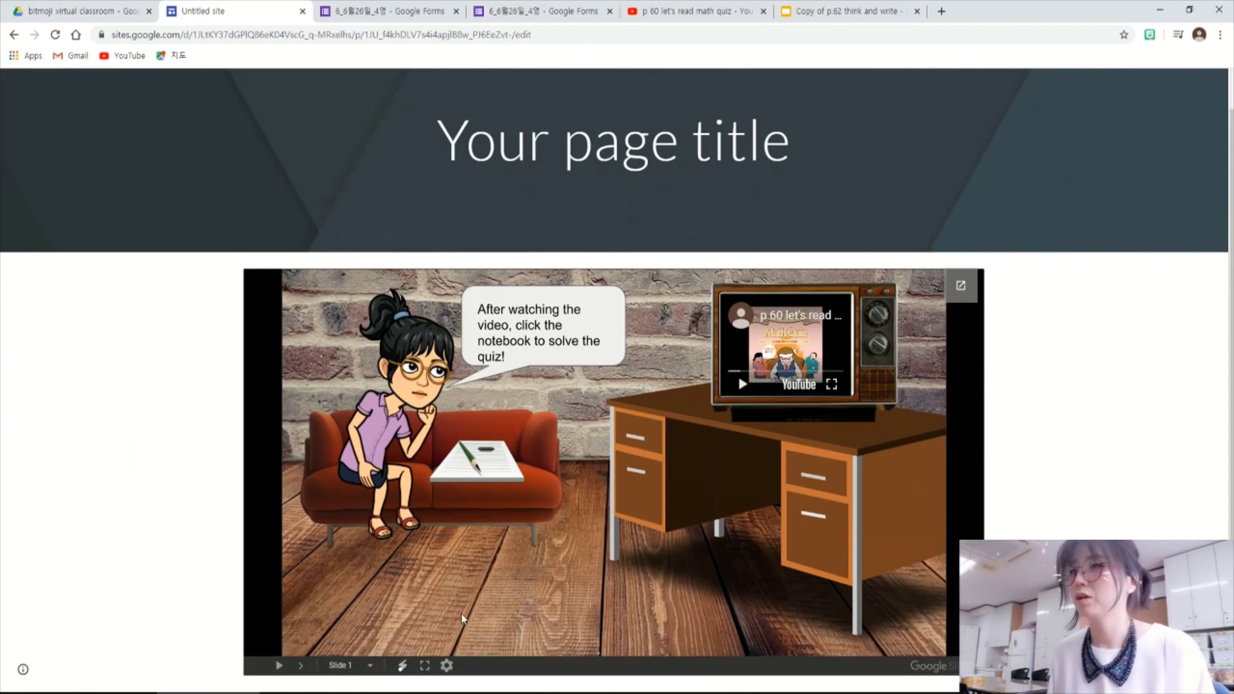
Step: Advance the embedded slideshow to slide 4, the Happy Shoes Store, and play the speech-bubble audio
{"action": "left_click", "coordinate": [300, 666]}
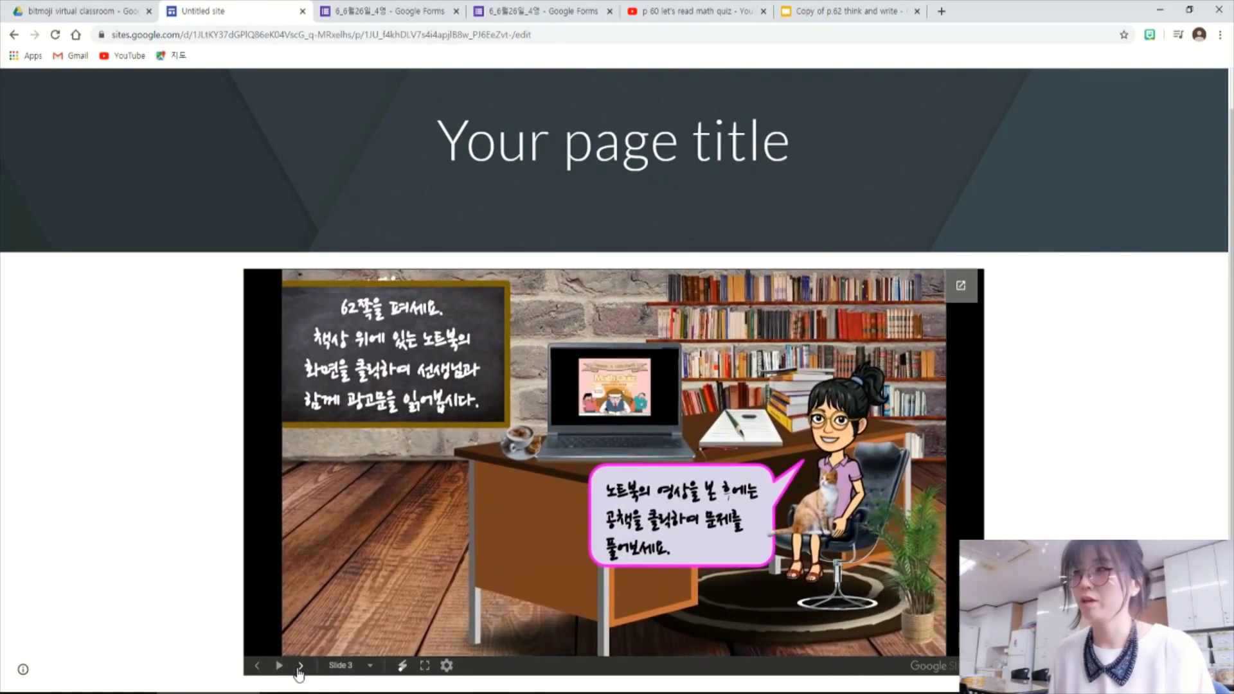
{"action": "left_click", "coordinate": [299, 665]}
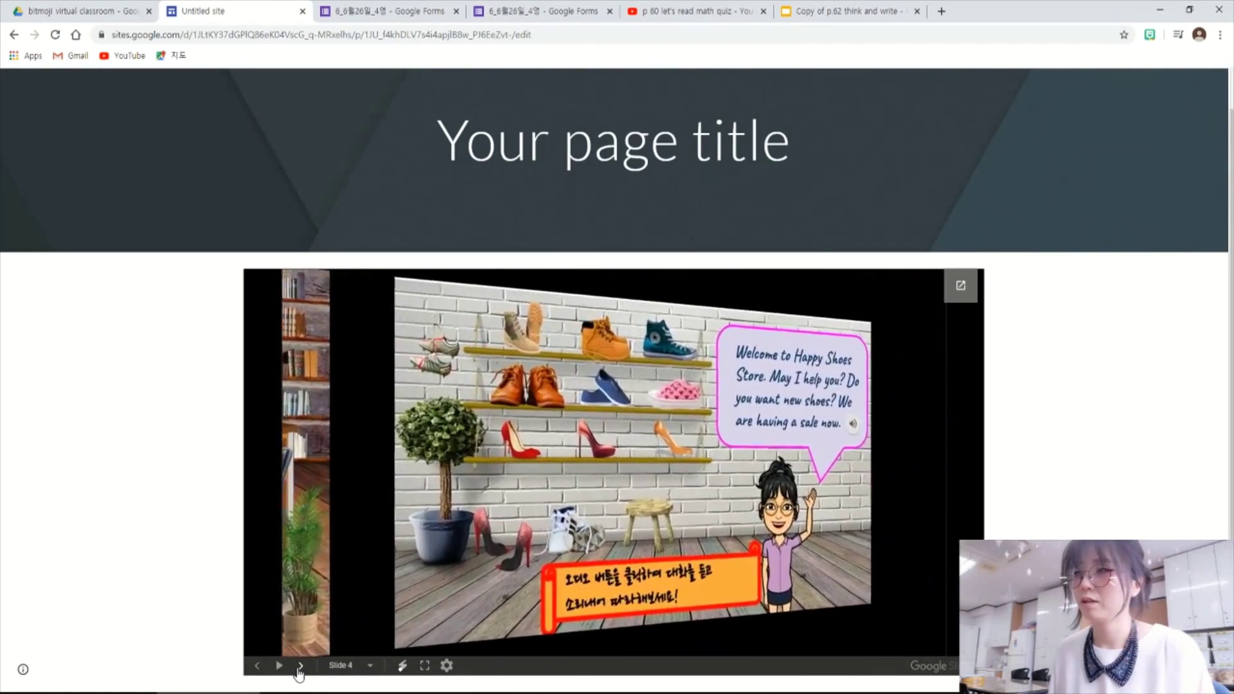
{"action": "left_click", "coordinate": [910, 415]}
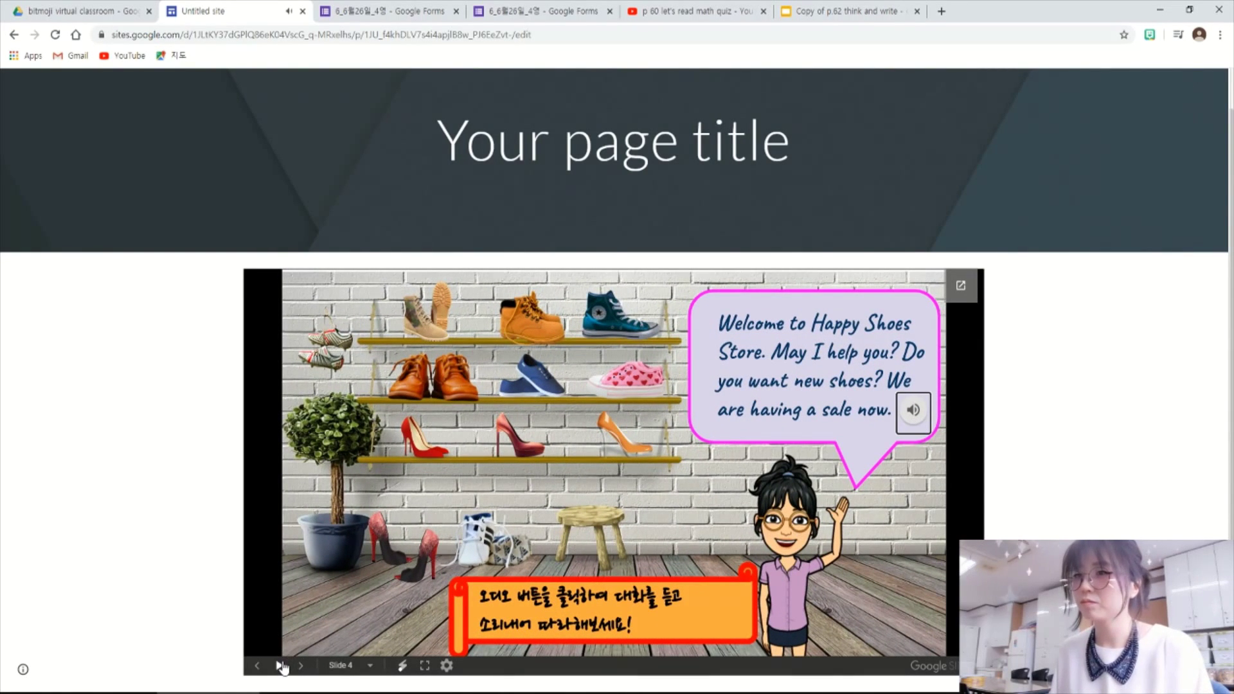
{"action": "mouse_move", "coordinate": [912, 412]}
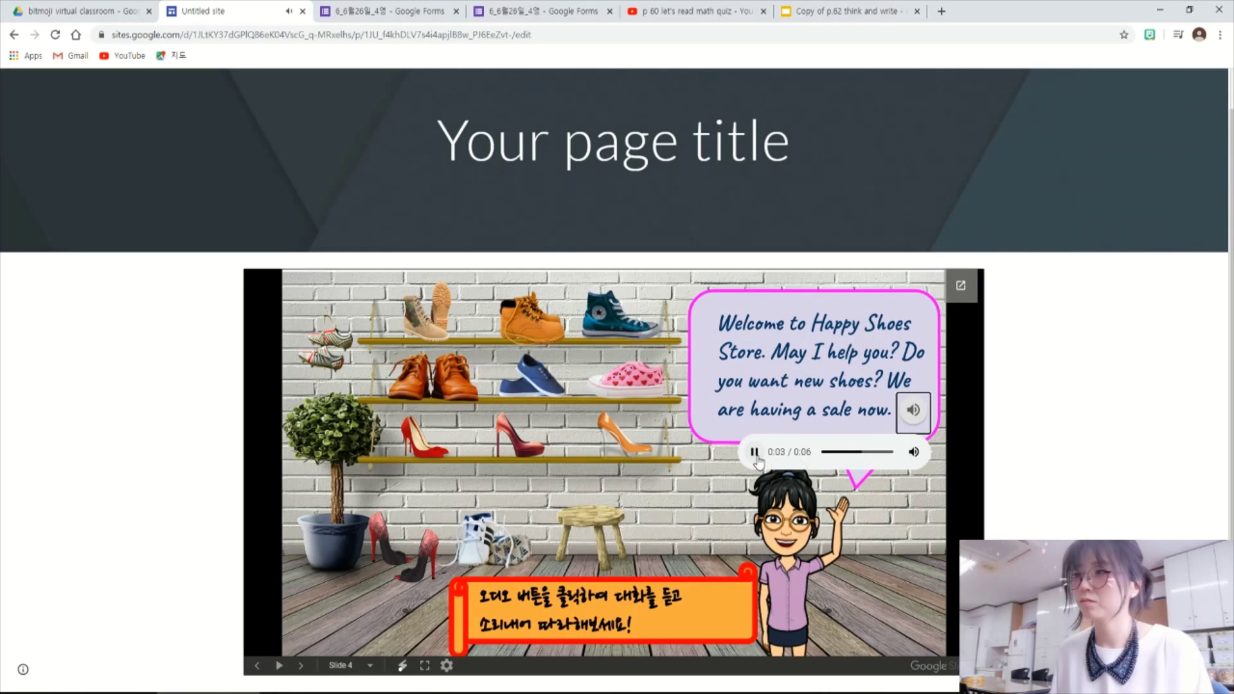